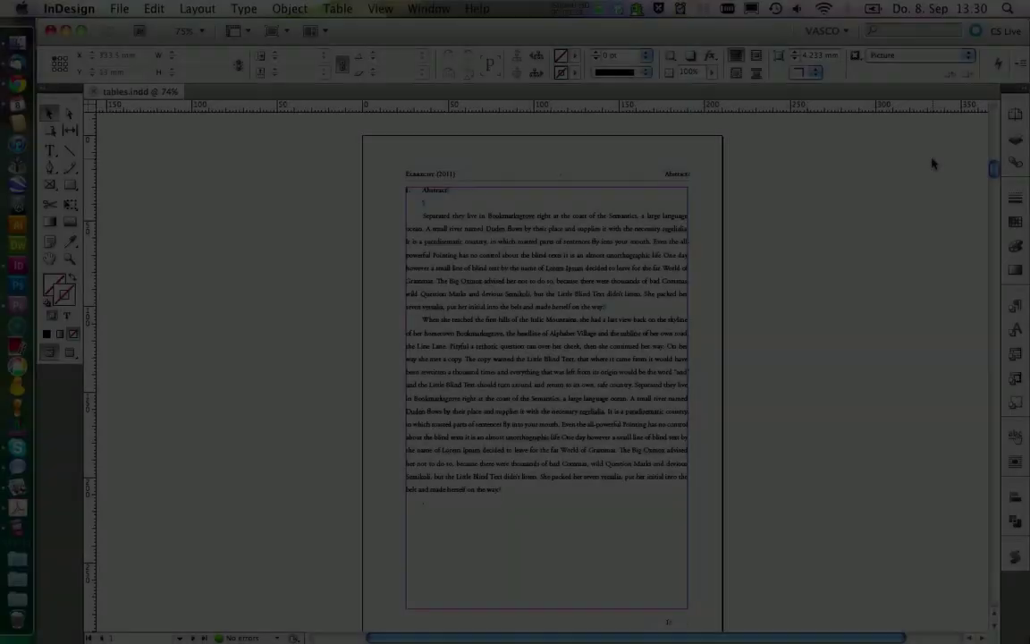
Create a new master page with prefix x and name Table_box_template
{"action": "left_click", "coordinate": [1015, 113]}
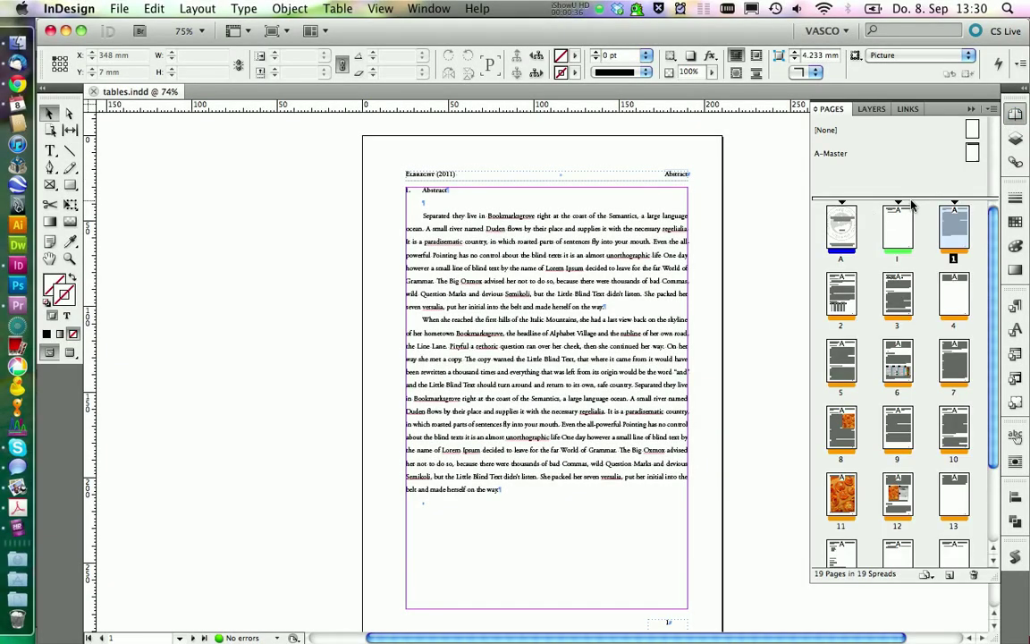
{"action": "right_click", "coordinate": [816, 170]}
{"action": "left_click", "coordinate": [715, 179]}
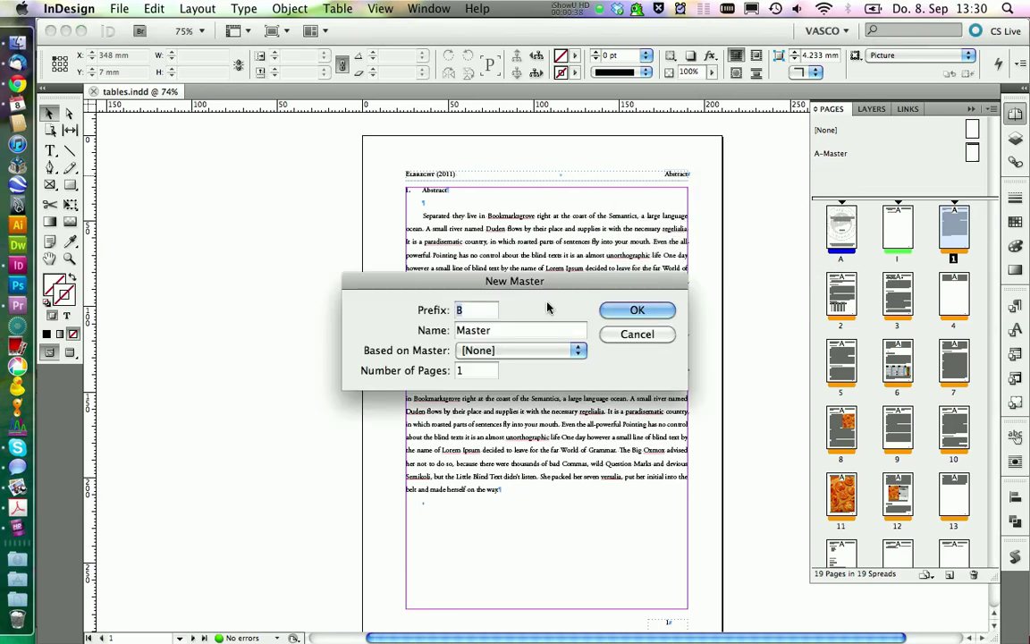
{"action": "type", "text": "x"}
{"action": "key", "text": "Tab"}
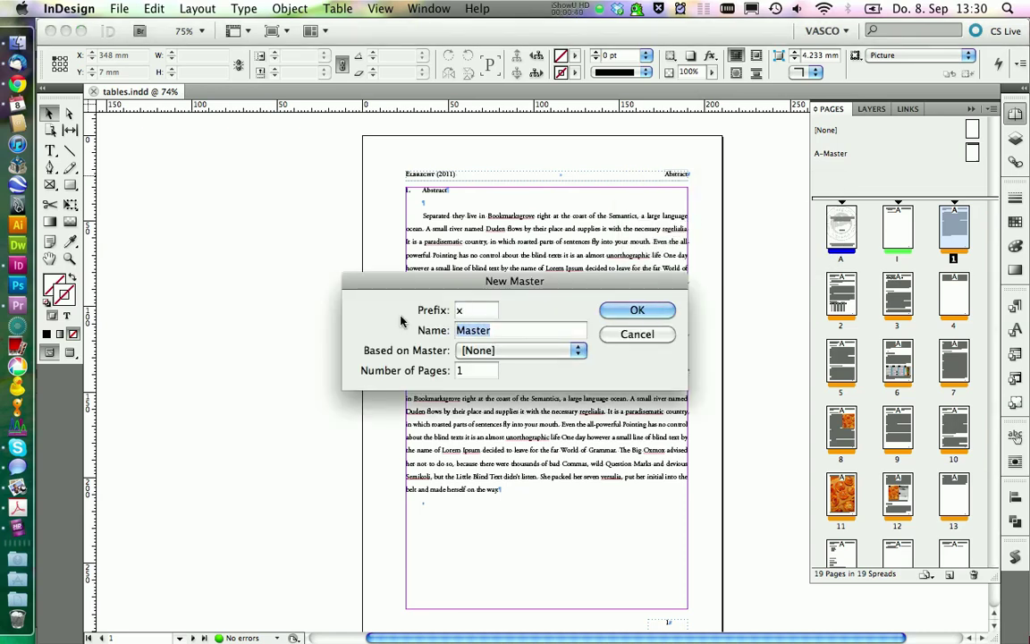
{"action": "type", "text": "Table_box_template"}
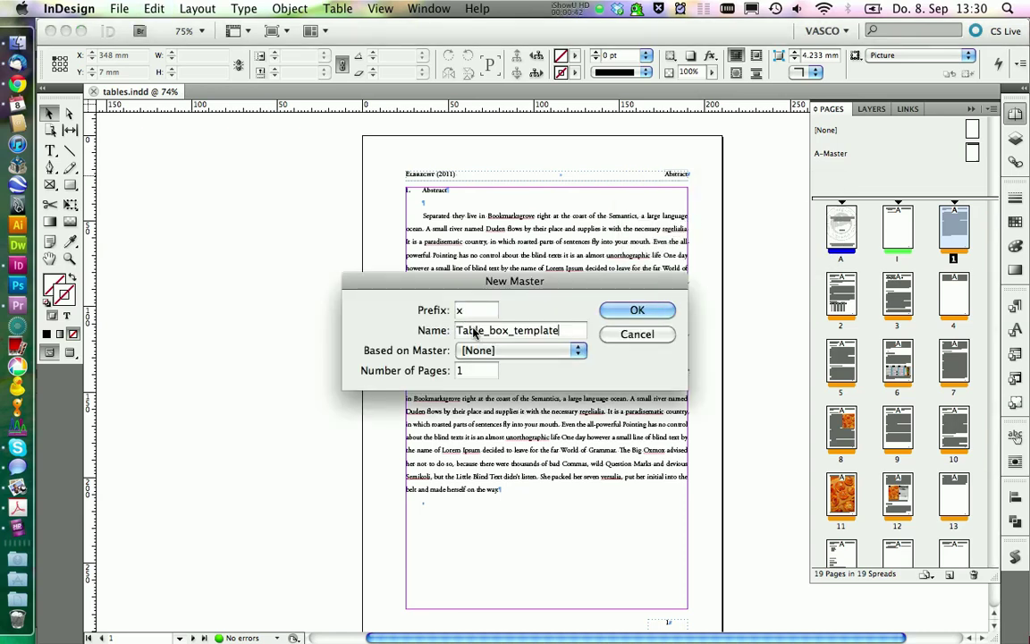
{"action": "left_click", "coordinate": [605, 310]}
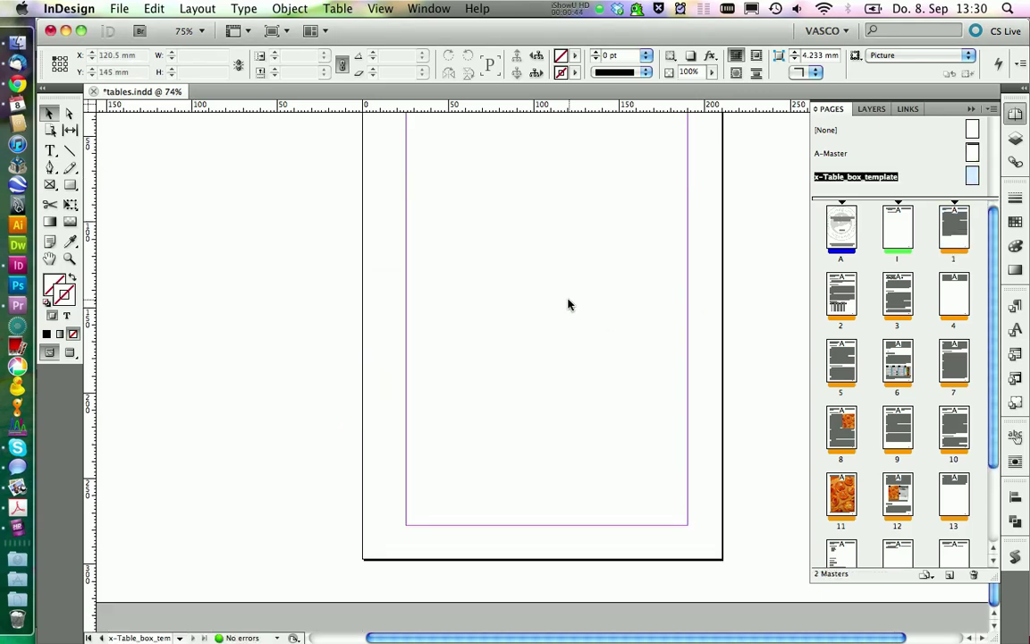
Draw a text frame filling the master page margins and align its top edge
{"action": "left_click", "coordinate": [50, 150]}
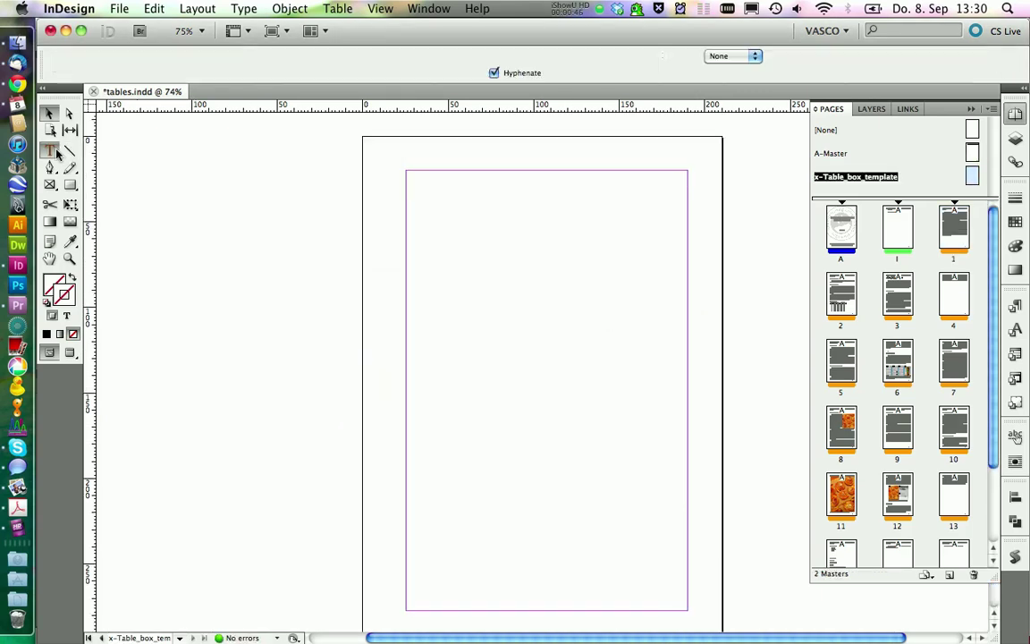
{"action": "left_click_drag", "start_coordinate": [407, 176], "coordinate": [685, 612]}
{"action": "left_click", "coordinate": [61, 114]}
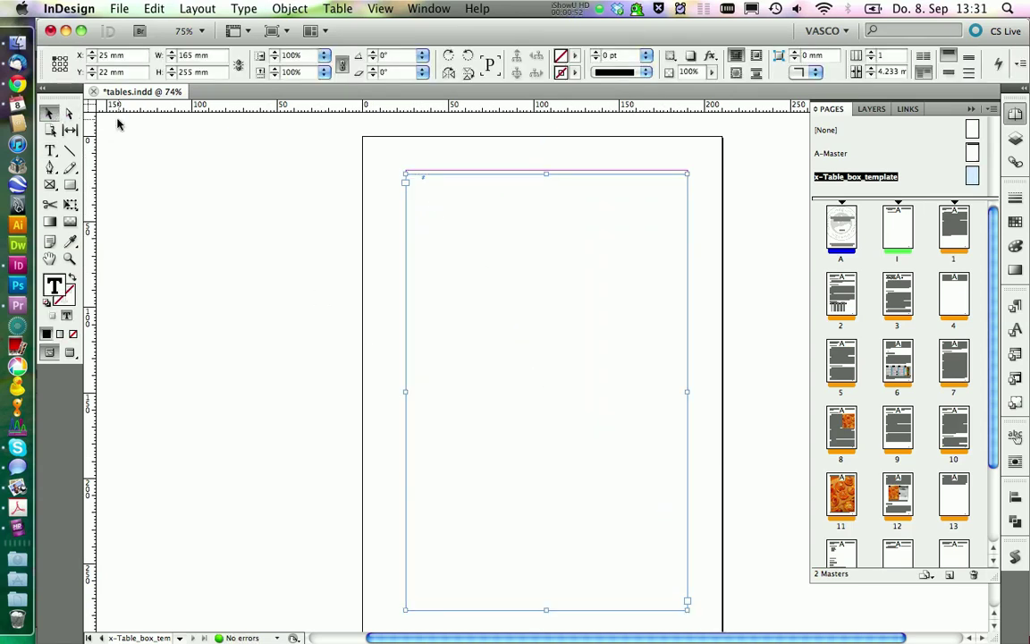
{"action": "left_click_drag", "start_coordinate": [547, 176], "coordinate": [545, 168]}
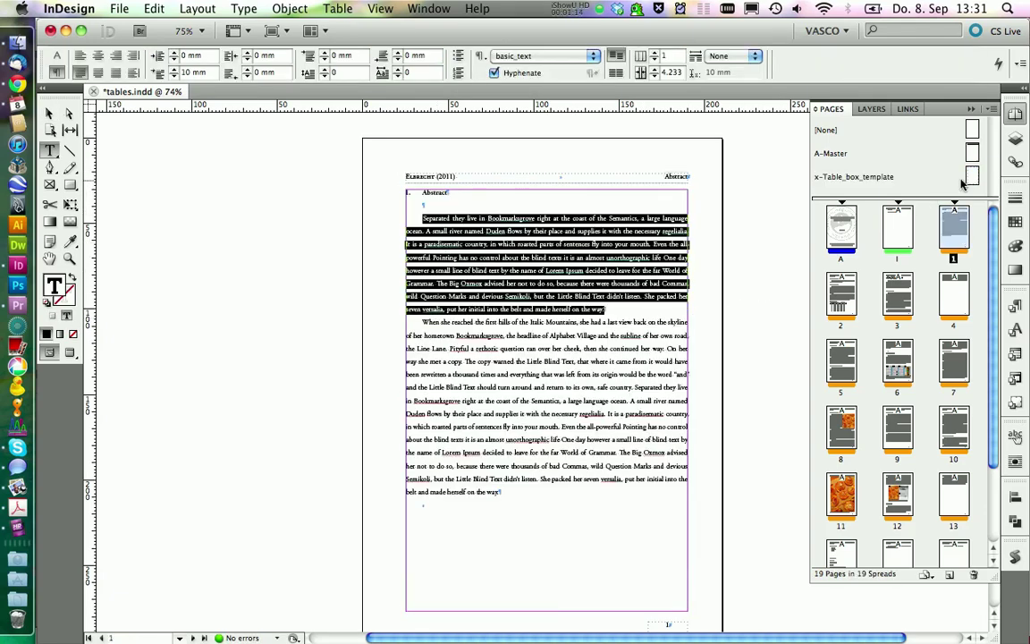
Zoom in on the sample text and place the cursor before "Even the all-powerful"
{"action": "double_click", "coordinate": [957, 182]}
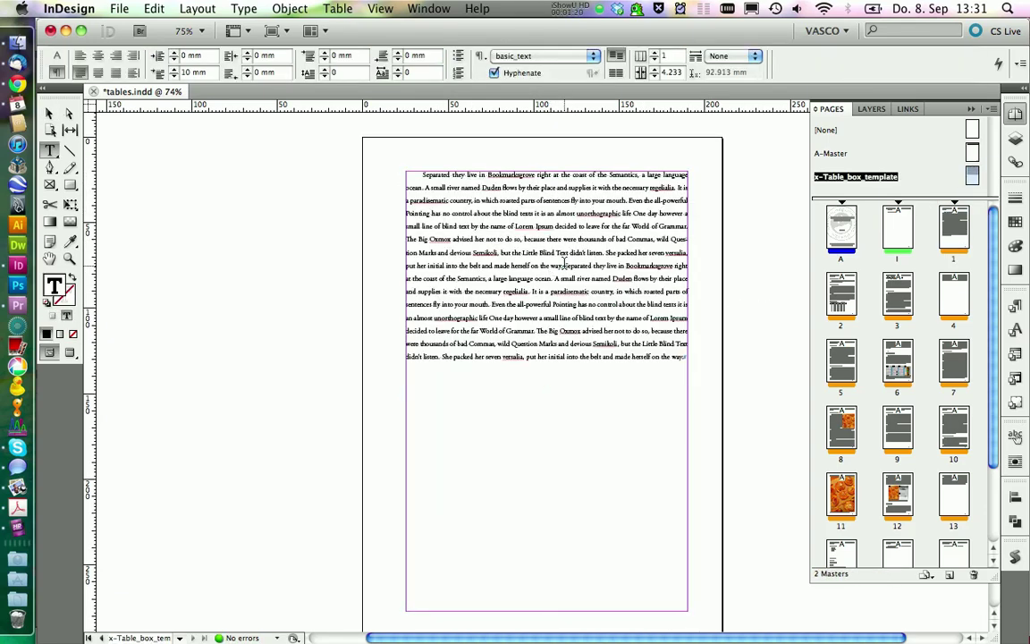
{"action": "left_click_drag", "start_coordinate": [333, 137], "coordinate": [575, 363]}
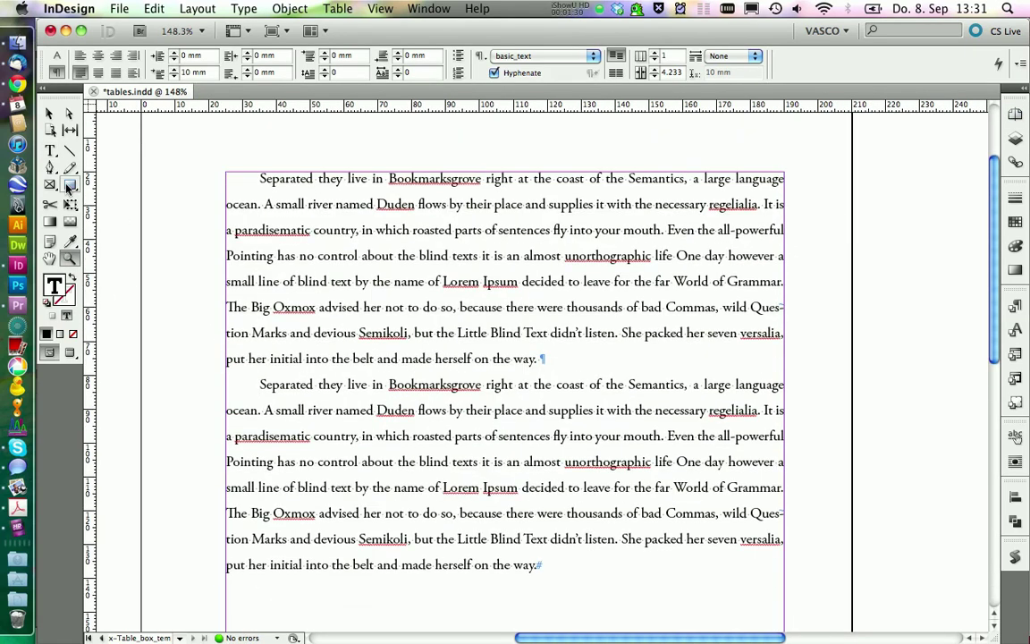
{"action": "key", "text": "t"}
{"action": "left_click", "coordinate": [719, 230]}
Insert an empty paragraph and place a one-row, two-column table in it
{"action": "key", "text": "Return"}
{"action": "key", "text": "Return"}
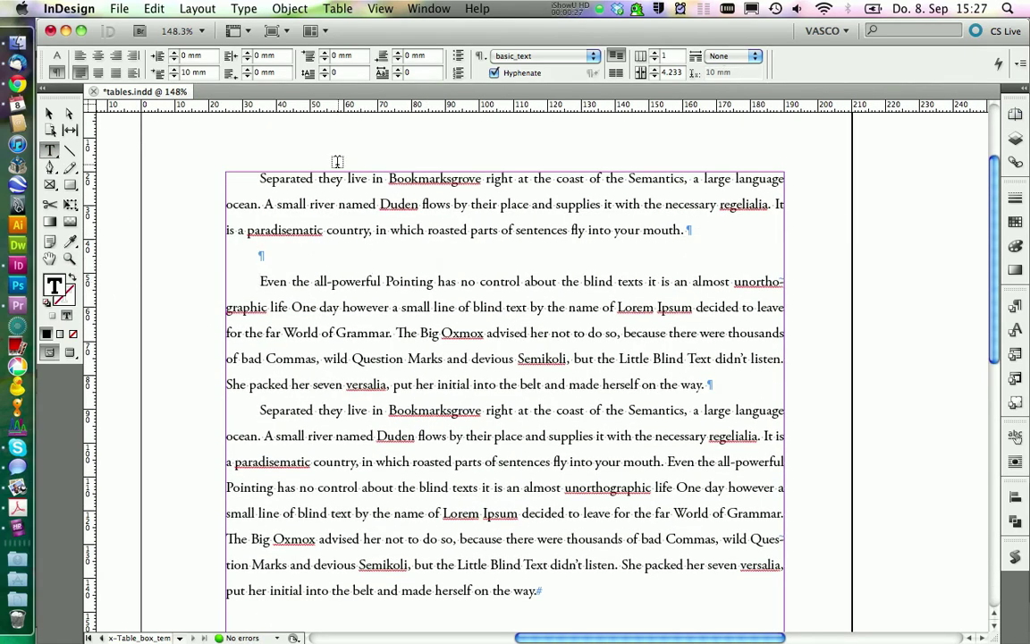
{"action": "left_click", "coordinate": [338, 9]}
{"action": "left_click", "coordinate": [369, 27]}
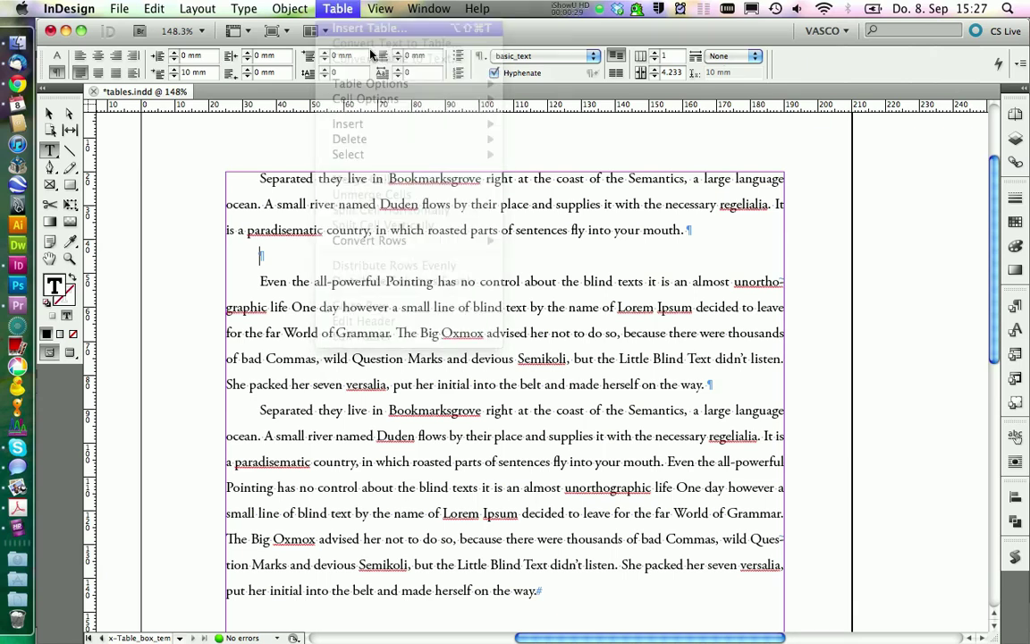
{"action": "left_click", "coordinate": [491, 318]}
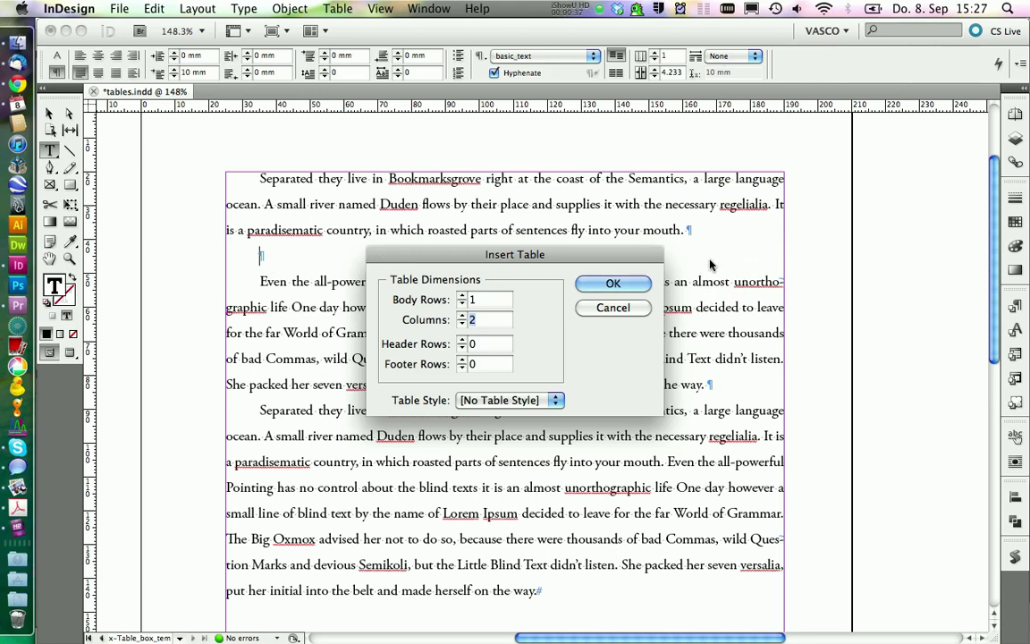
{"action": "left_click", "coordinate": [614, 284]}
Select the table row and apply a new table style renamed Box
{"action": "key", "text": "super+alt+a"}
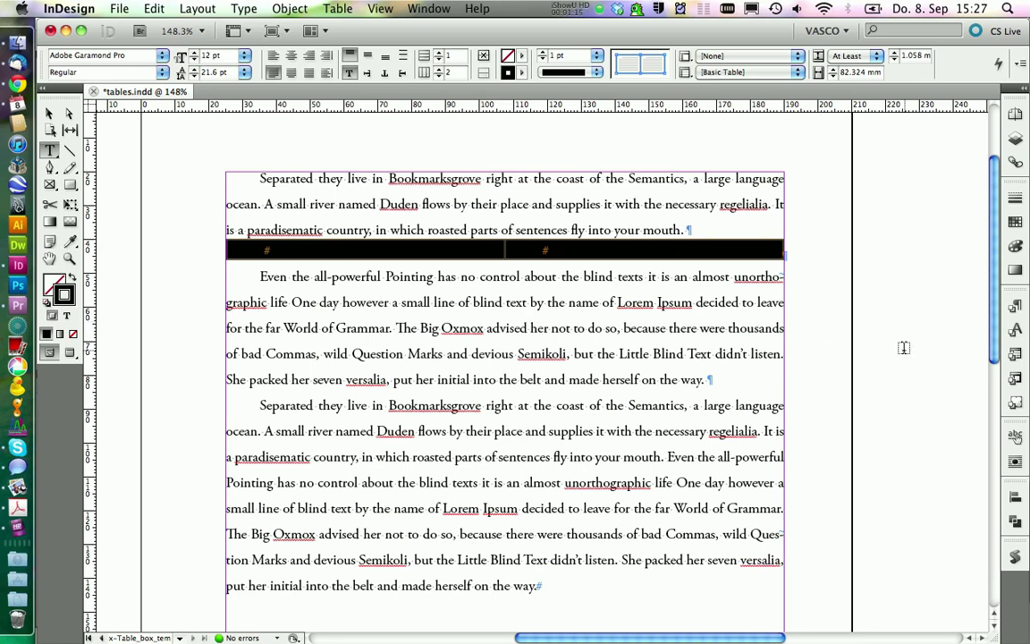
{"action": "left_click", "coordinate": [1015, 354]}
{"action": "left_click", "coordinate": [883, 350]}
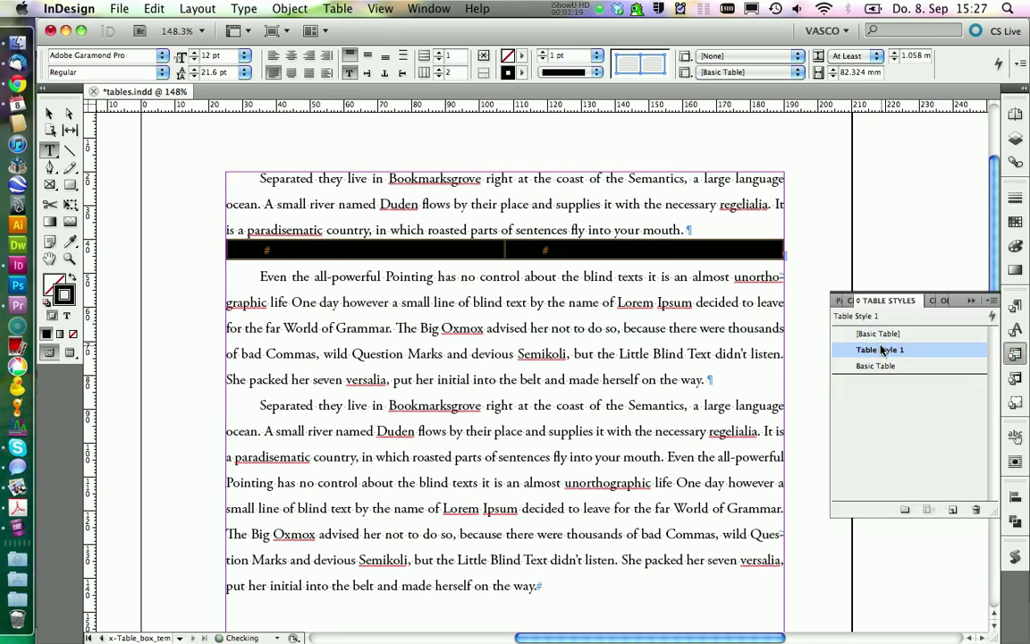
{"action": "left_click", "coordinate": [876, 350]}
{"action": "type", "text": "Box"}
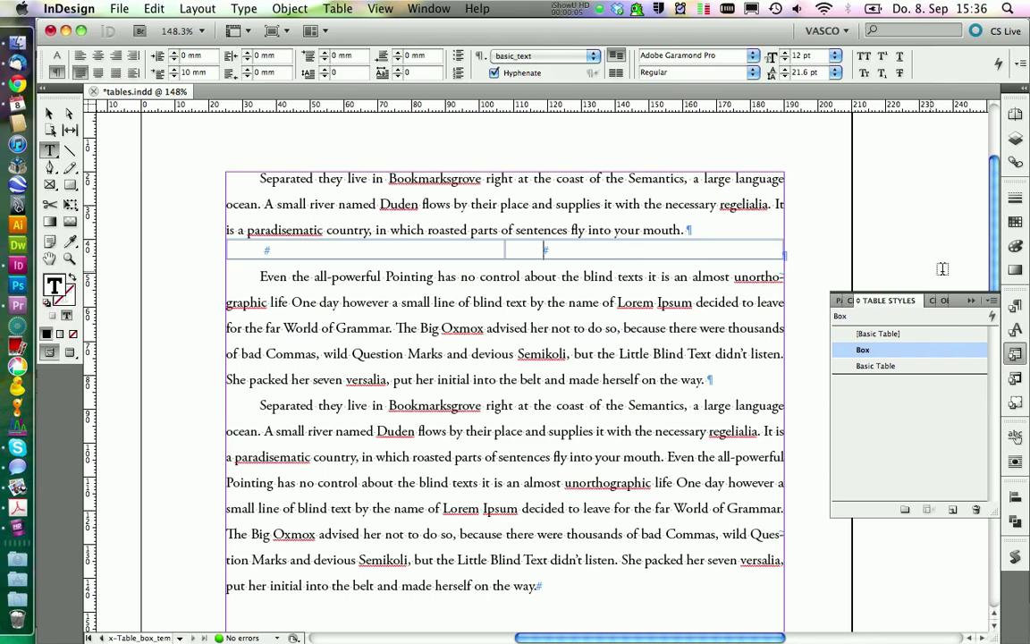
{"action": "key", "text": "F6"}
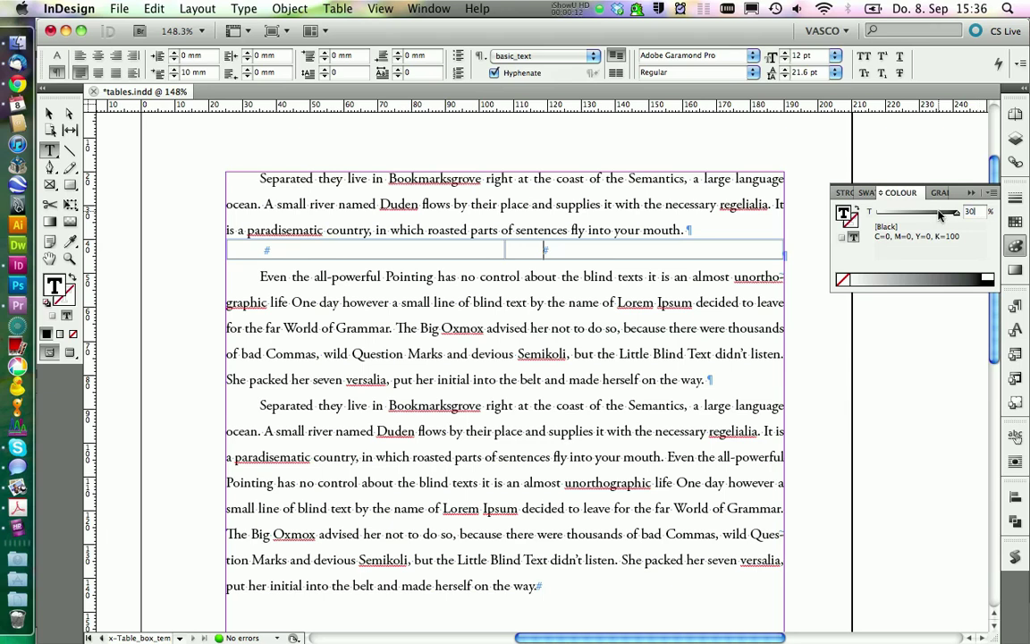
Save a 30% Black tint as the [Black] 30% swatch and return to the table
{"action": "key", "text": "Return"}
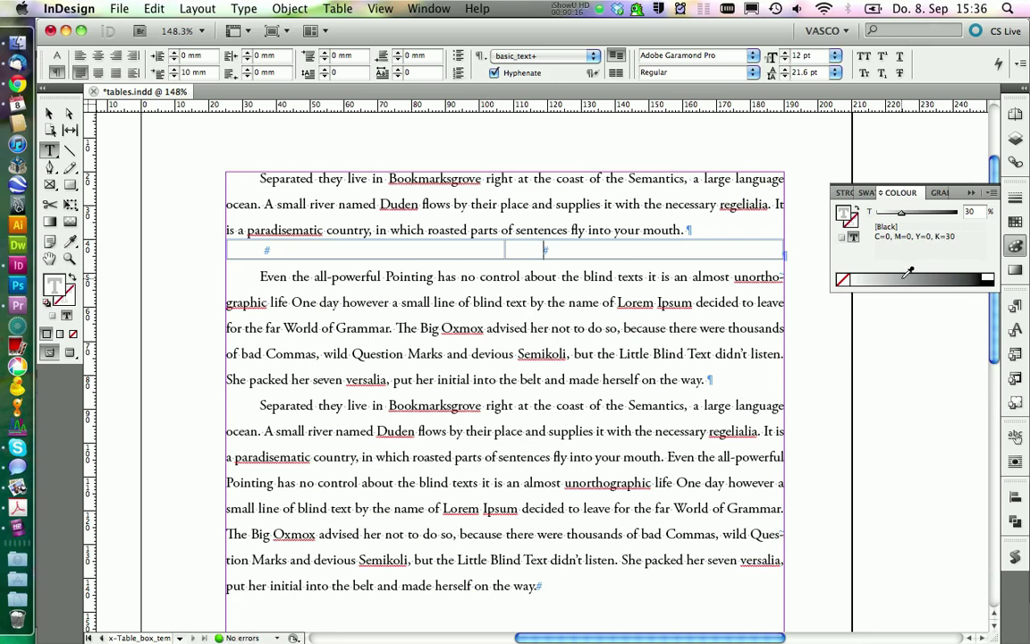
{"action": "right_click", "coordinate": [904, 283]}
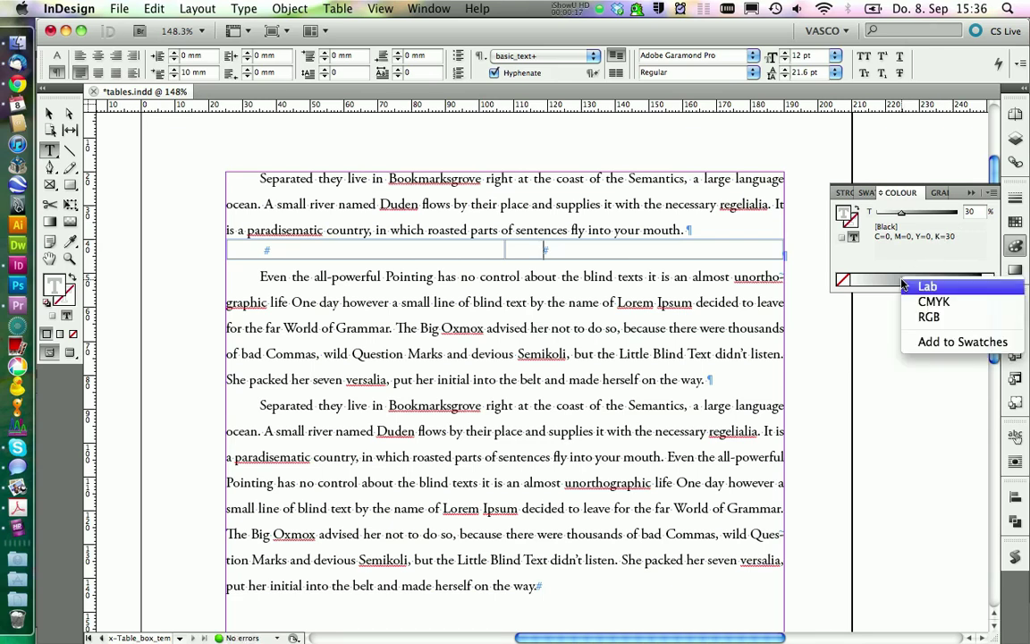
{"action": "left_click", "coordinate": [930, 344]}
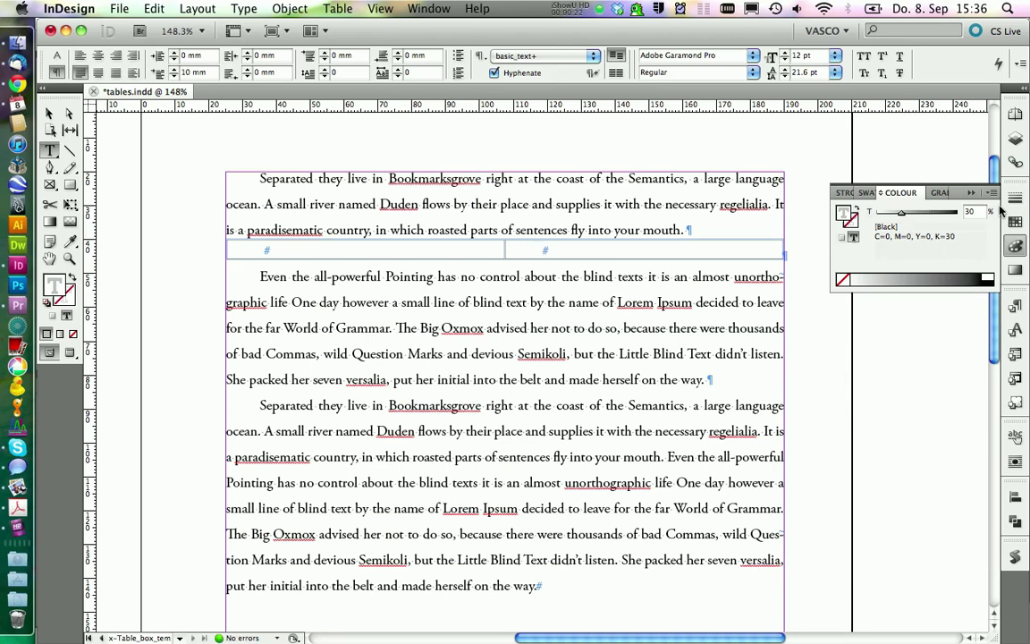
{"action": "left_click", "coordinate": [866, 193]}
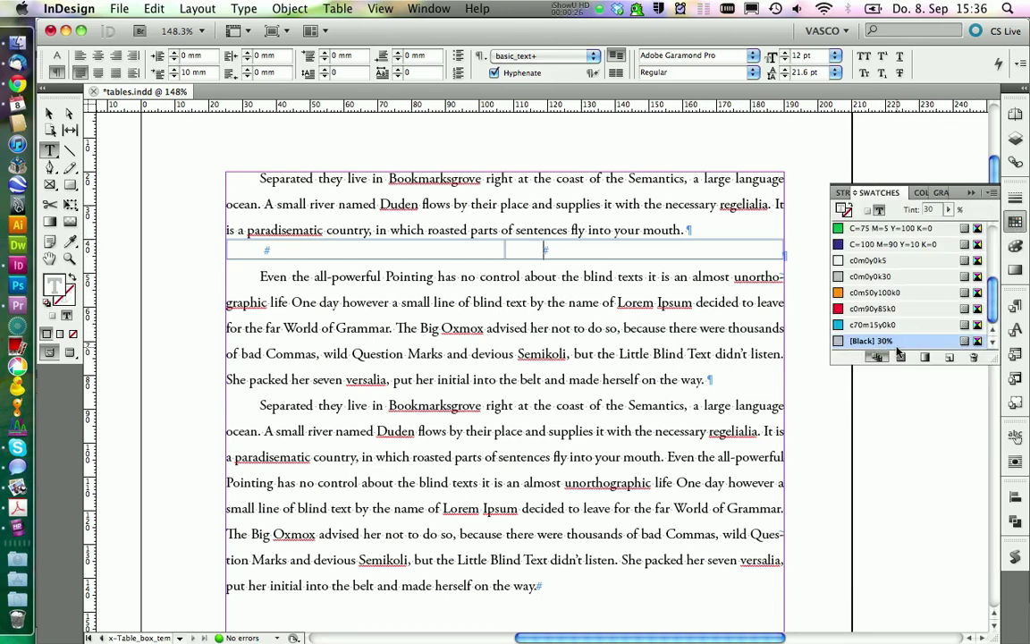
{"action": "left_click", "coordinate": [1014, 222]}
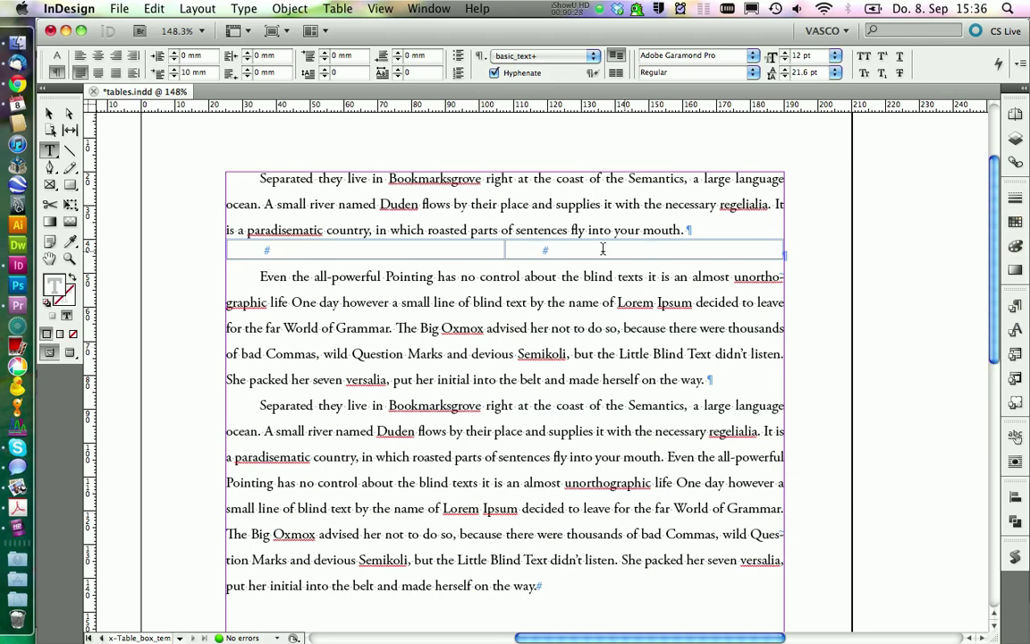
{"action": "left_click", "coordinate": [488, 249]}
{"action": "left_click", "coordinate": [483, 249]}
Edit the Box table style to have 7 mm space before and 2 mm after
{"action": "left_click", "coordinate": [1015, 354]}
{"action": "right_click", "coordinate": [887, 352]}
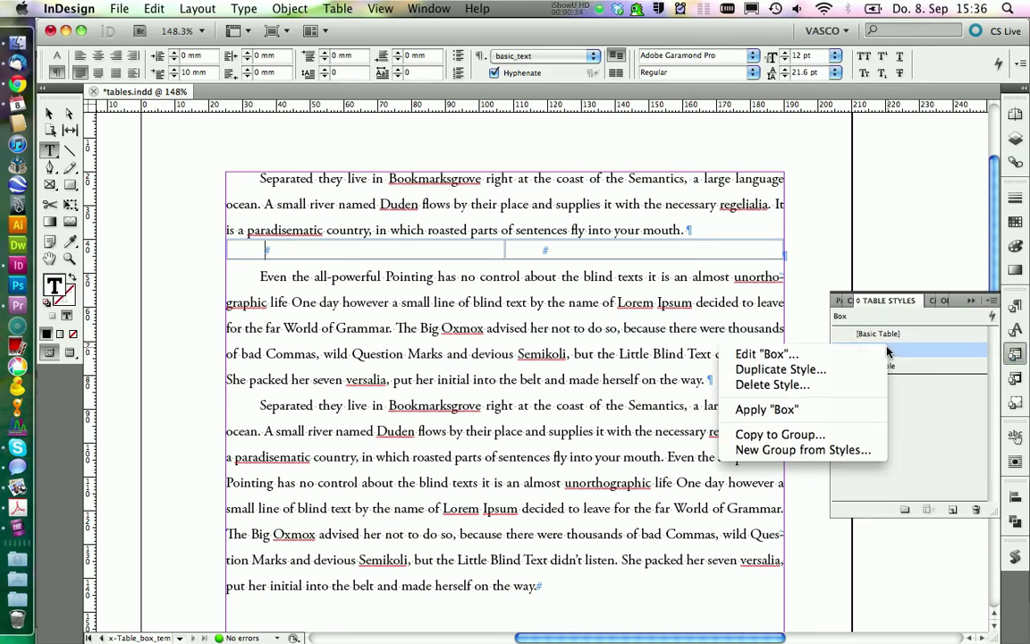
{"action": "left_click", "coordinate": [832, 356]}
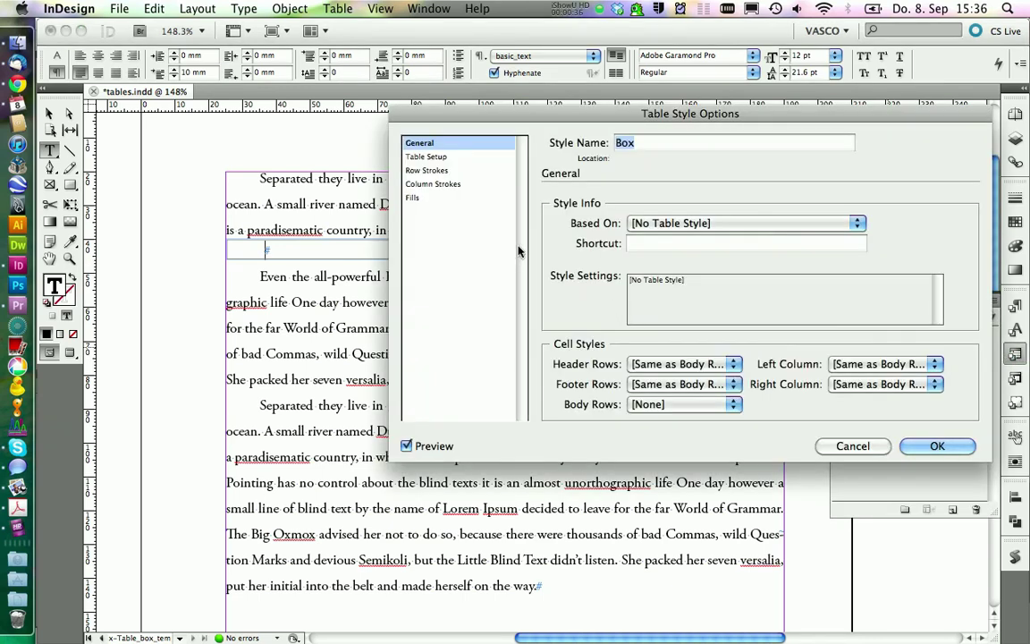
{"action": "left_click", "coordinate": [428, 157]}
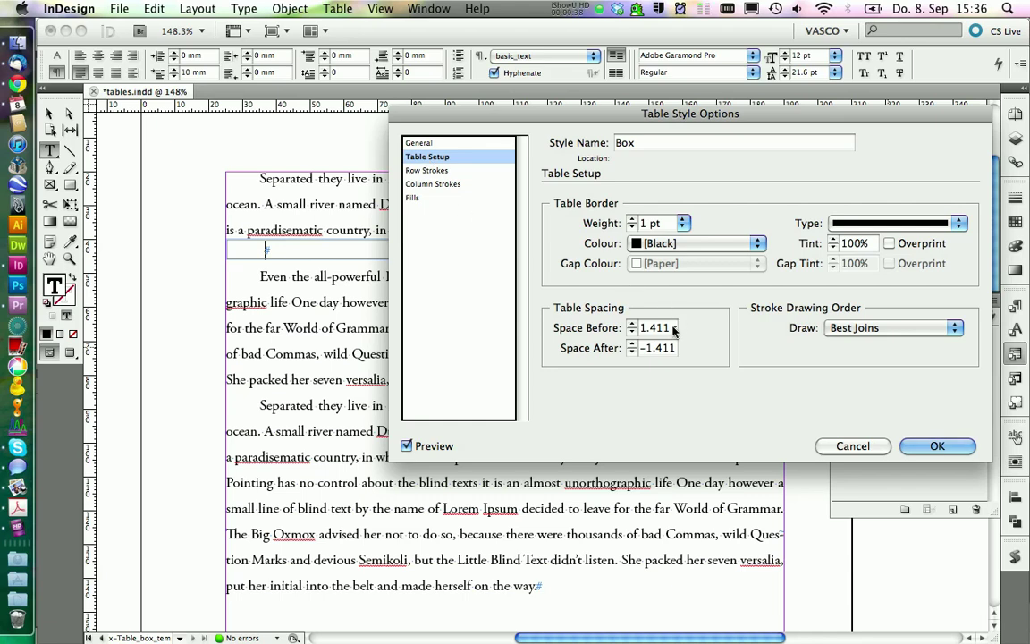
{"action": "left_click_drag", "start_coordinate": [673, 329], "coordinate": [600, 329]}
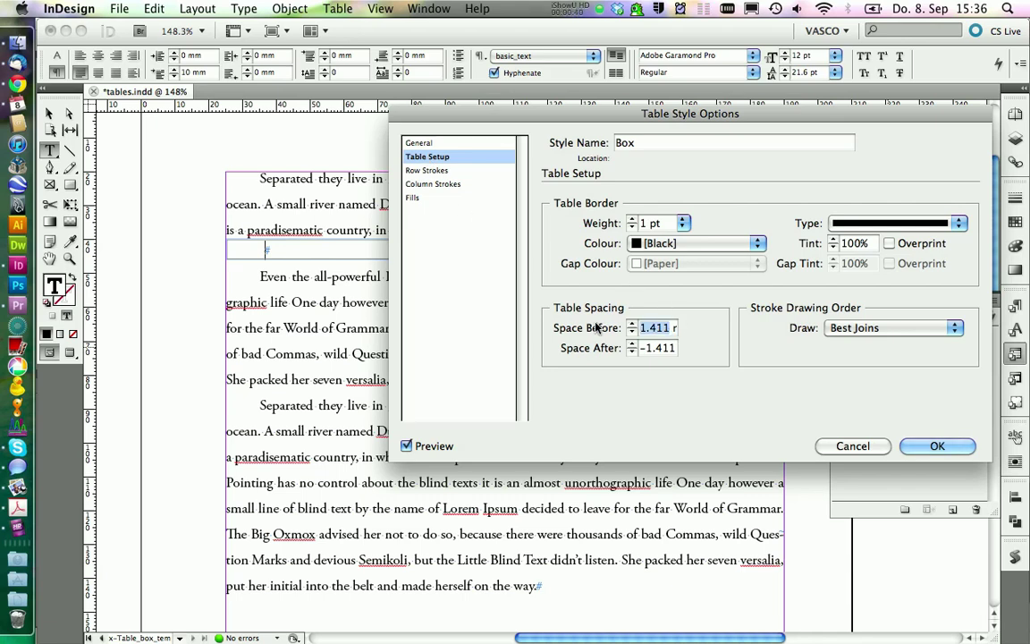
{"action": "type", "text": "7 mm"}
{"action": "left_click", "coordinate": [672, 350]}
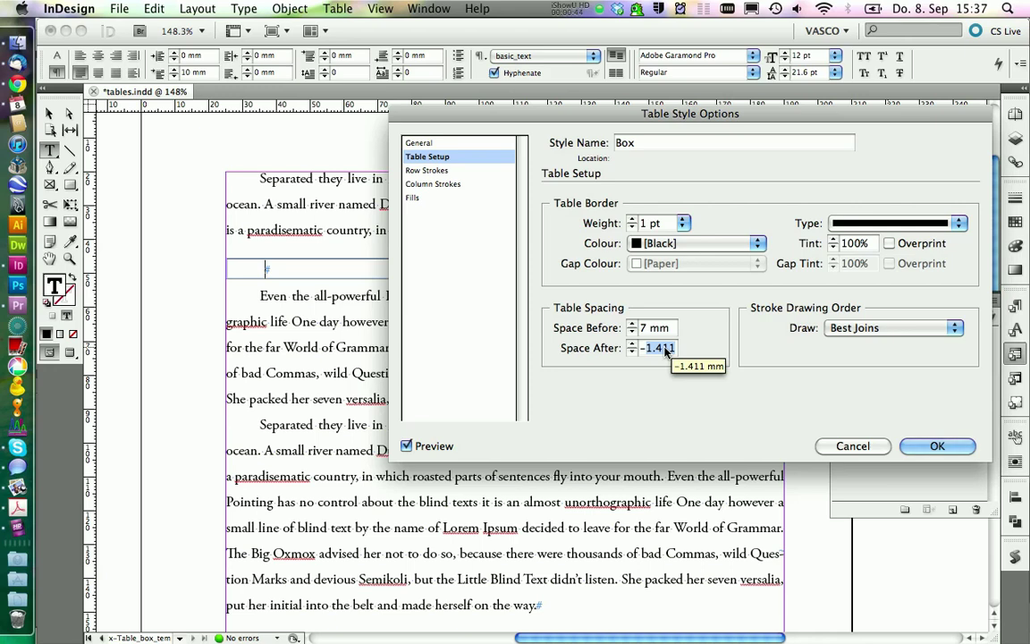
{"action": "type", "text": "7"}
{"action": "type", "text": "2"}
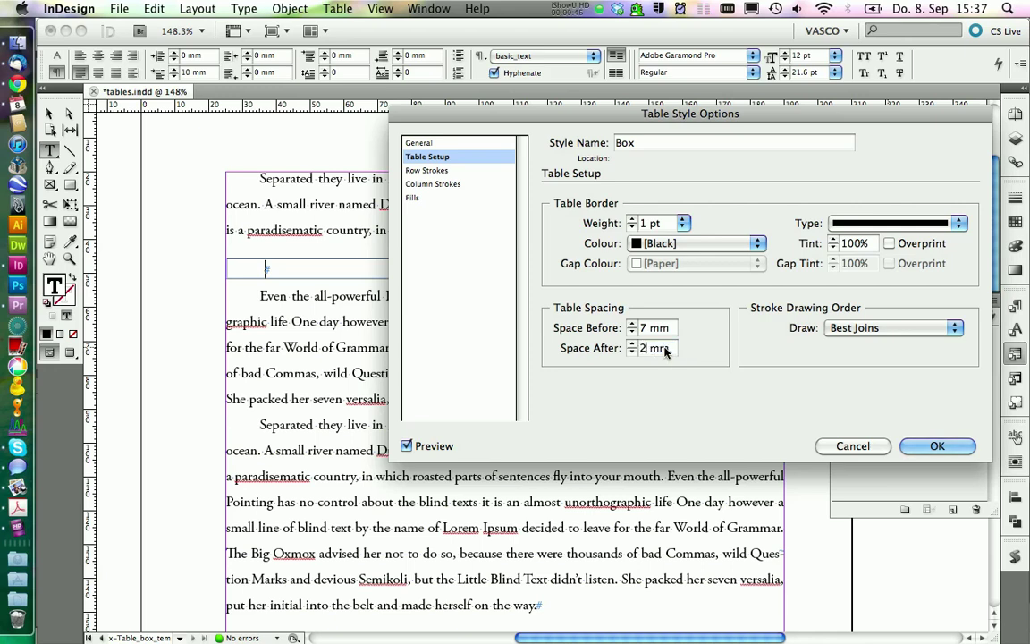
{"action": "left_click", "coordinate": [418, 143]}
Start a new cell style for the Box table style's left column
{"action": "left_click", "coordinate": [428, 157]}
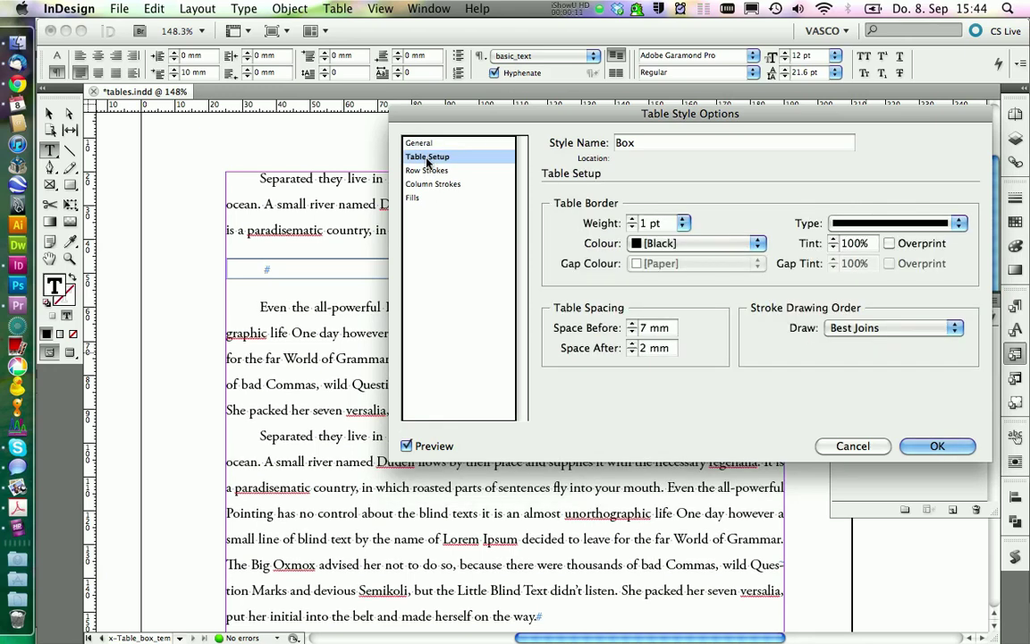
{"action": "left_click", "coordinate": [432, 144]}
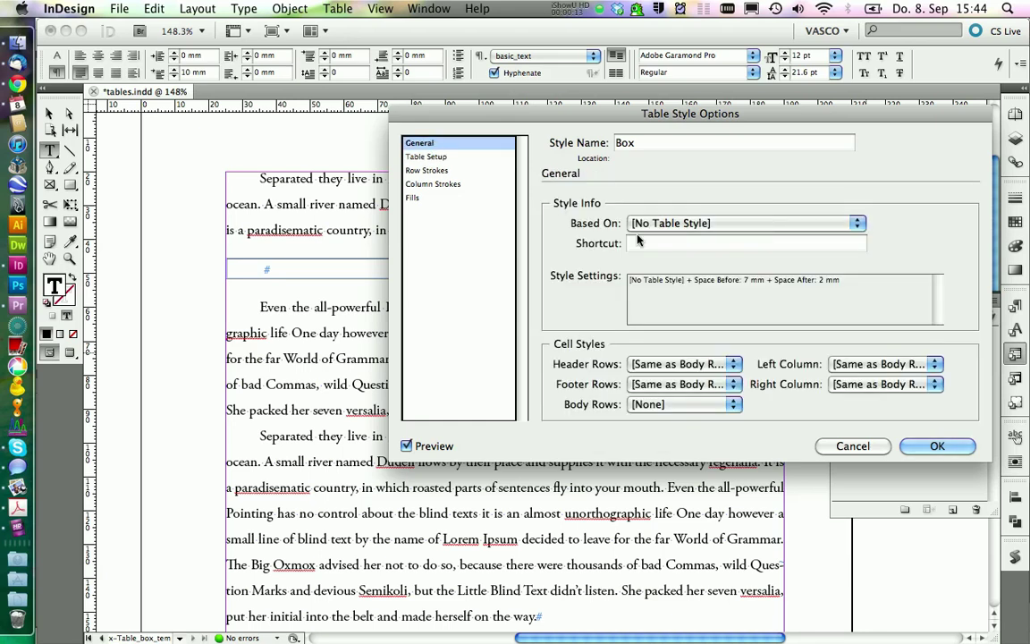
{"action": "left_click", "coordinate": [846, 364]}
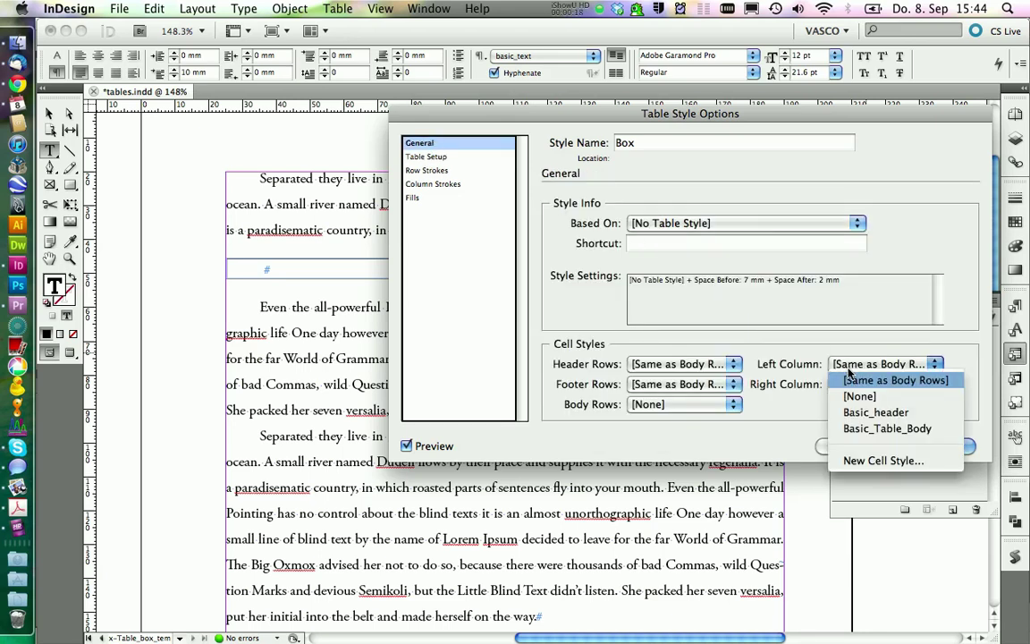
{"action": "left_click", "coordinate": [845, 460]}
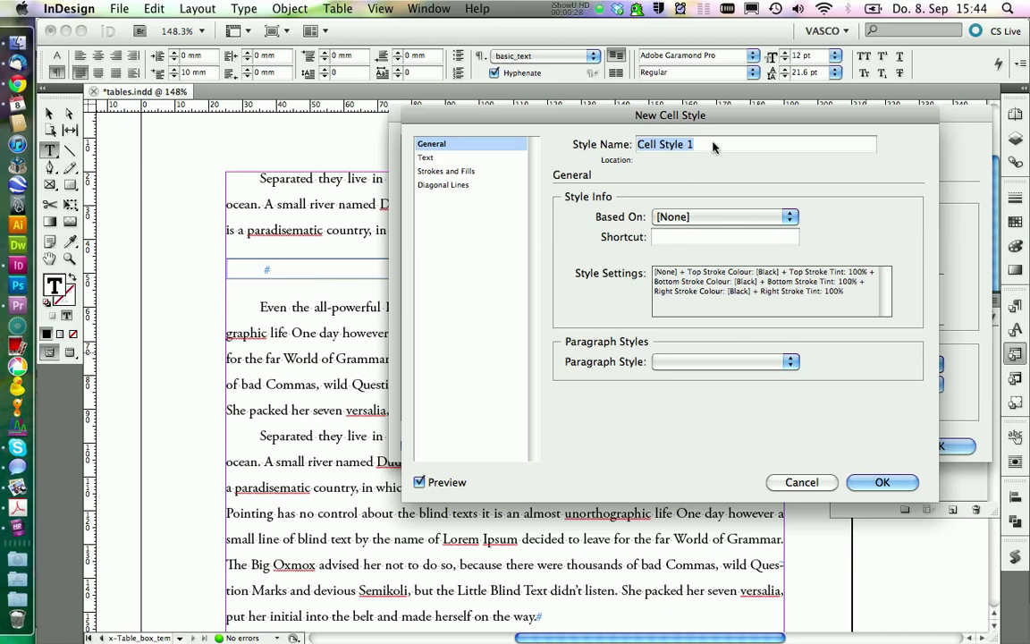
Name the new cell style Box_LeftCell
{"action": "type", "text": "LeftCellSty"}
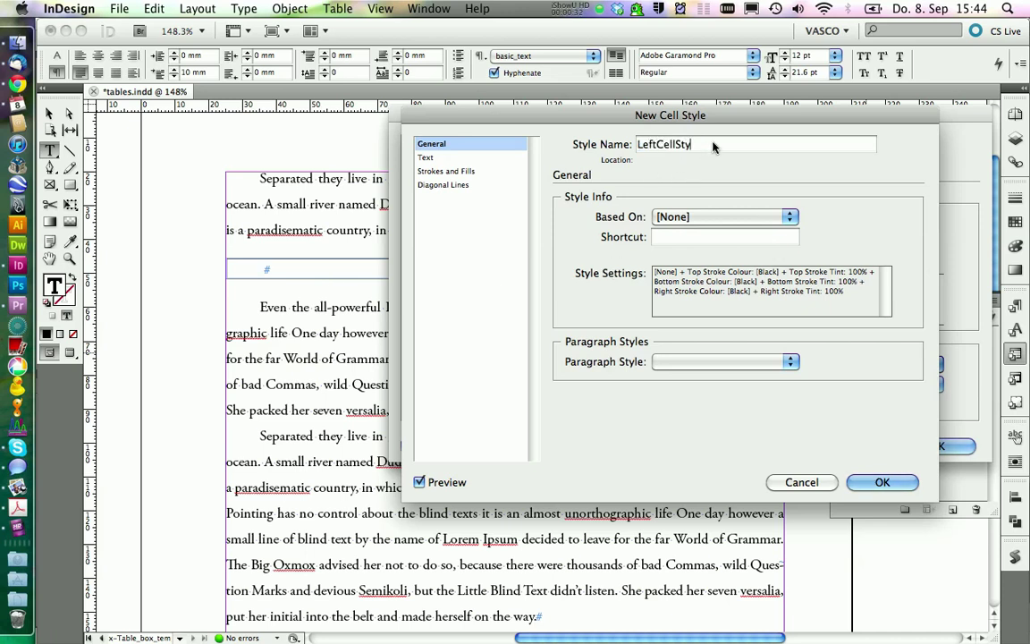
{"action": "key", "text": "BackSpace"}
{"action": "key", "text": "BackSpace"}
{"action": "key", "text": "BackSpace"}
{"action": "key", "text": "Home"}
{"action": "type", "text": "Box_"}
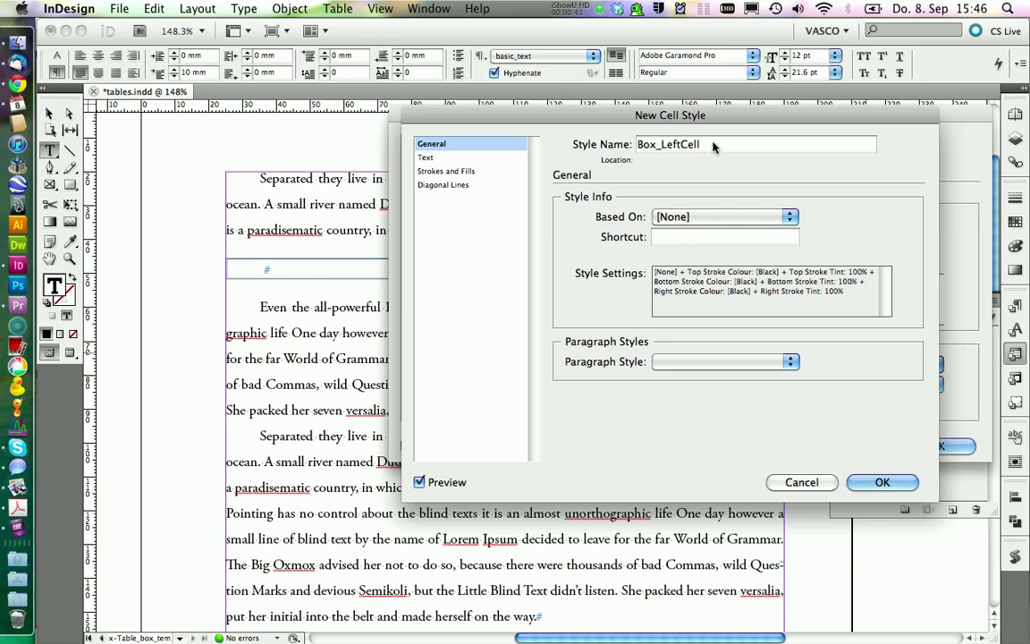
Set all cell strokes to 0 pt, then give only the left edge 5 pt [Black] 30%
{"action": "left_click", "coordinate": [452, 170]}
{"action": "left_click", "coordinate": [687, 282]}
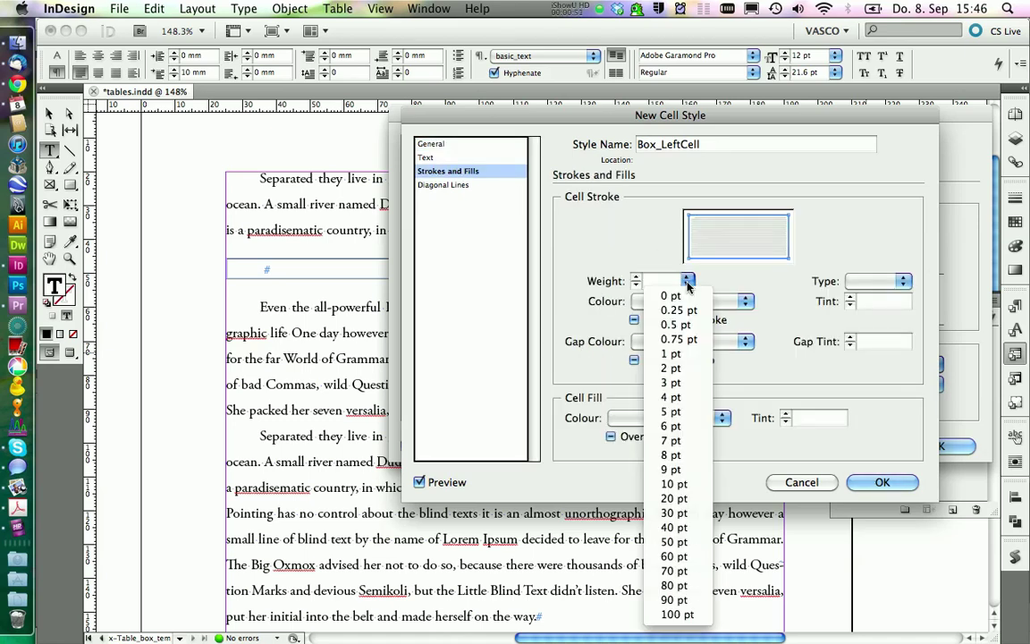
{"action": "left_click", "coordinate": [685, 297]}
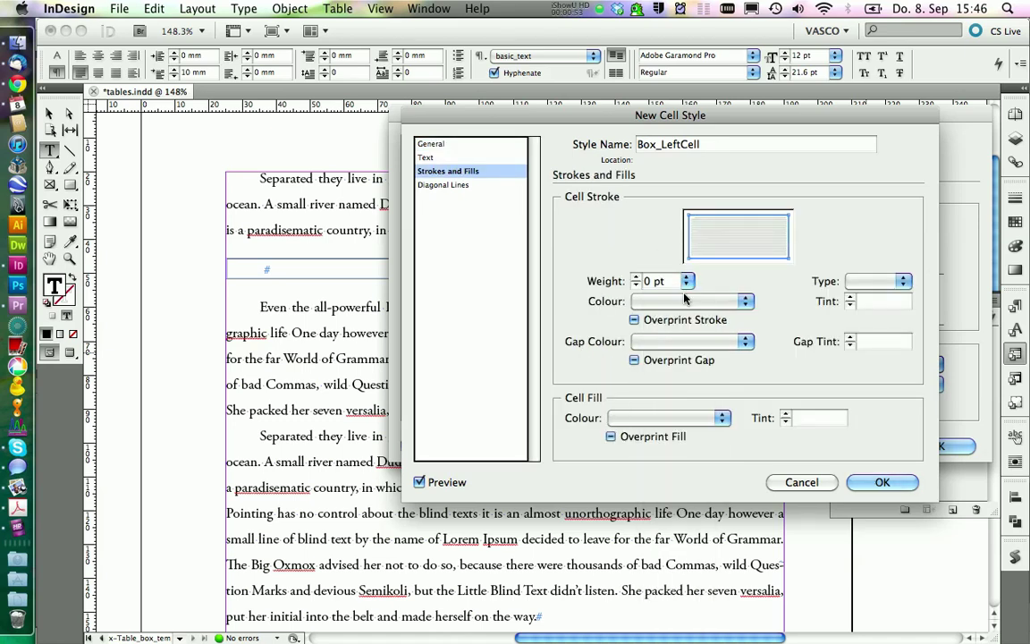
{"action": "triple_click", "coordinate": [720, 246]}
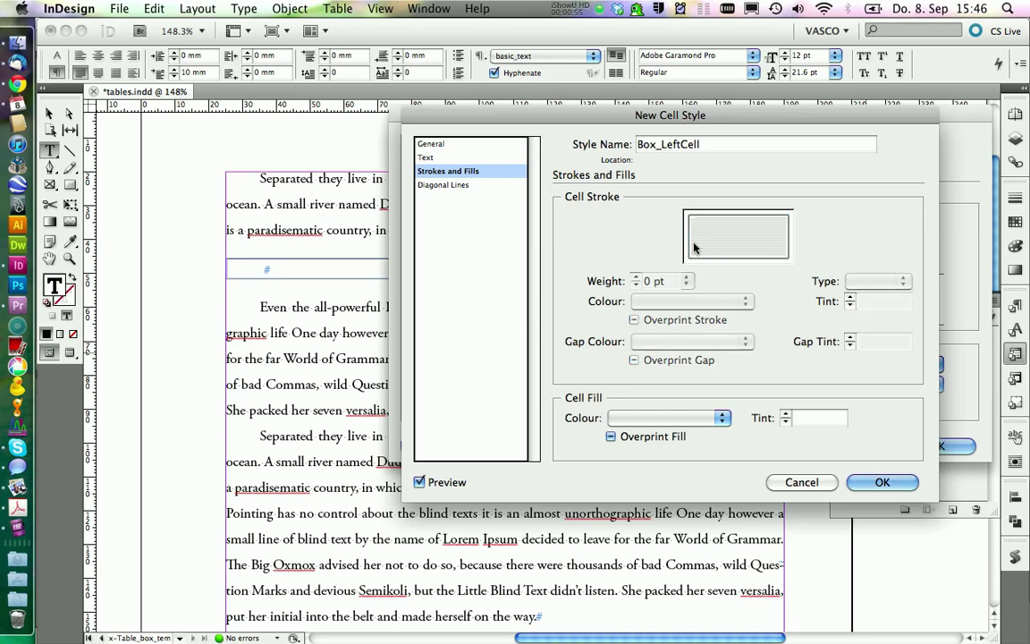
{"action": "left_click", "coordinate": [686, 242]}
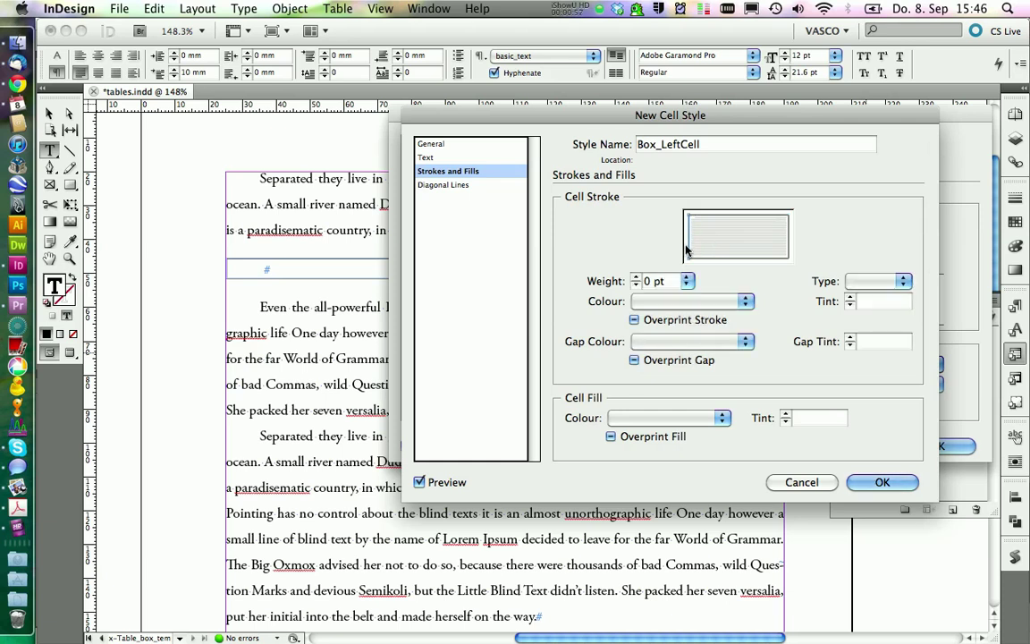
{"action": "left_click", "coordinate": [687, 280]}
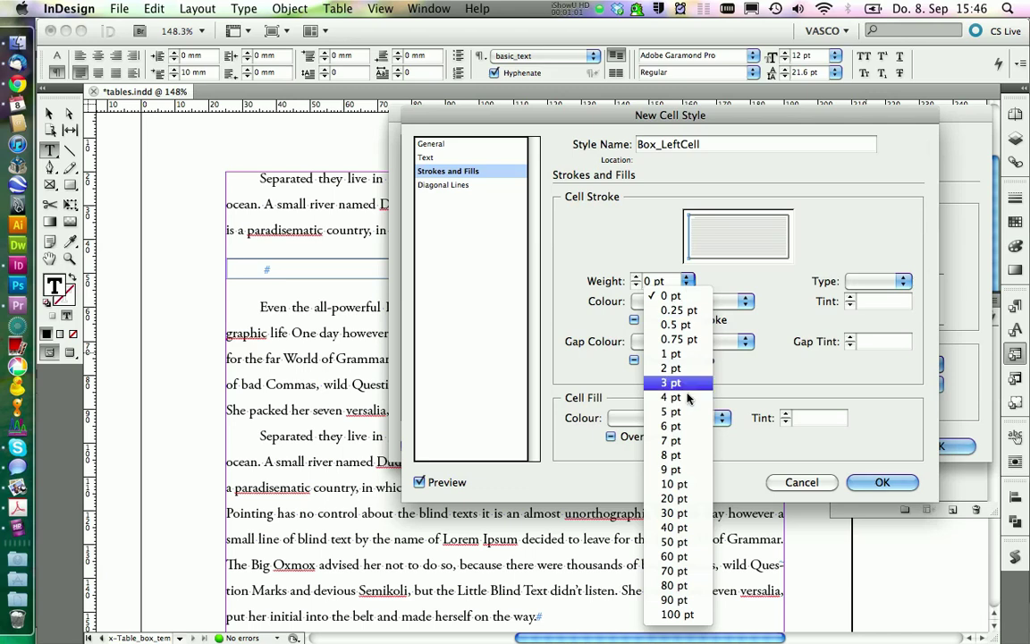
{"action": "left_click", "coordinate": [679, 411]}
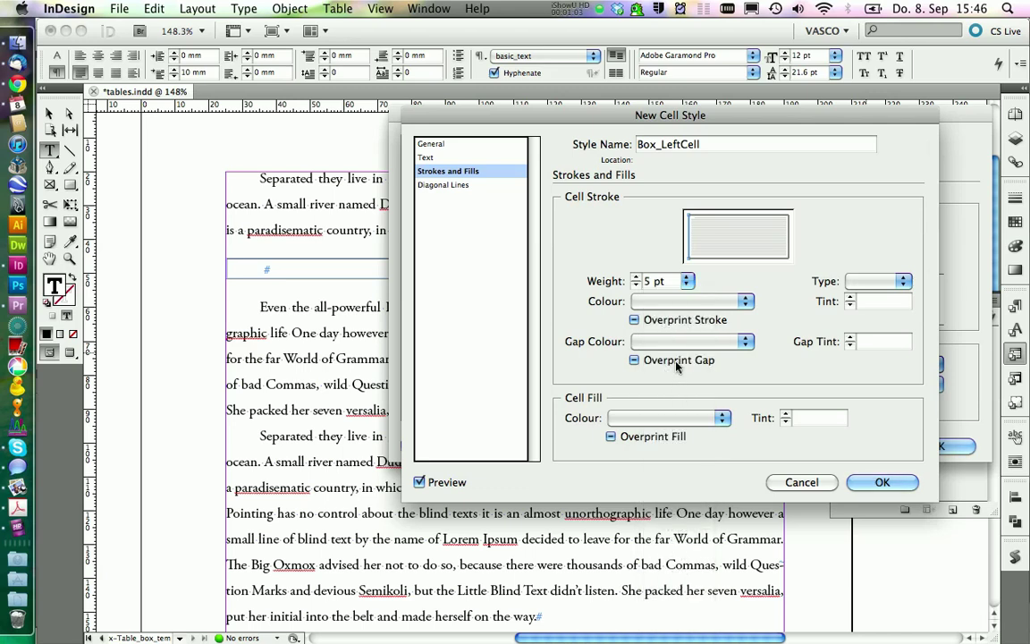
{"action": "left_click", "coordinate": [682, 307]}
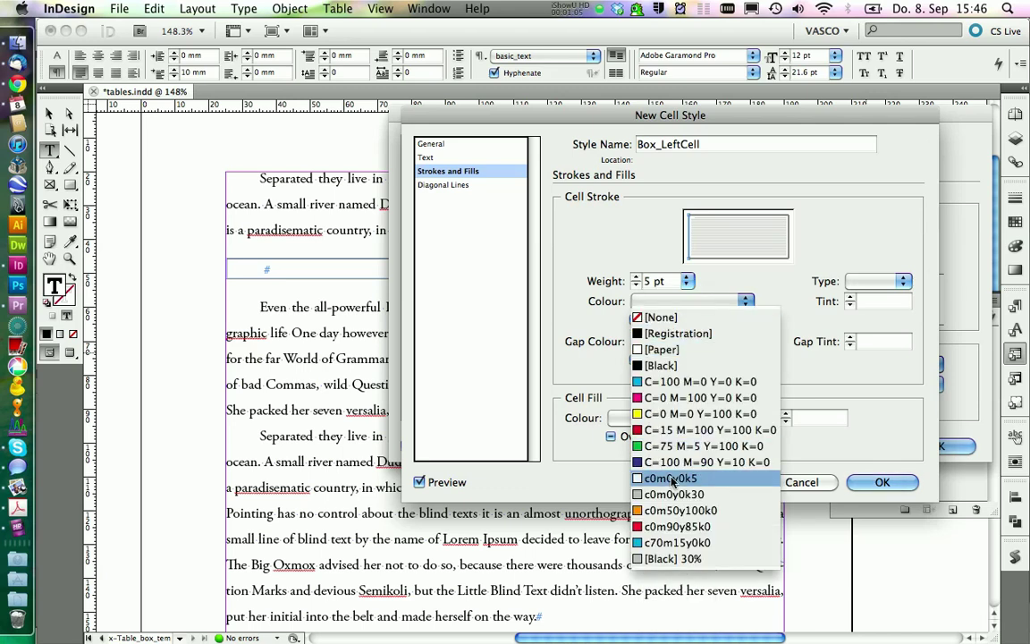
{"action": "left_click", "coordinate": [667, 559]}
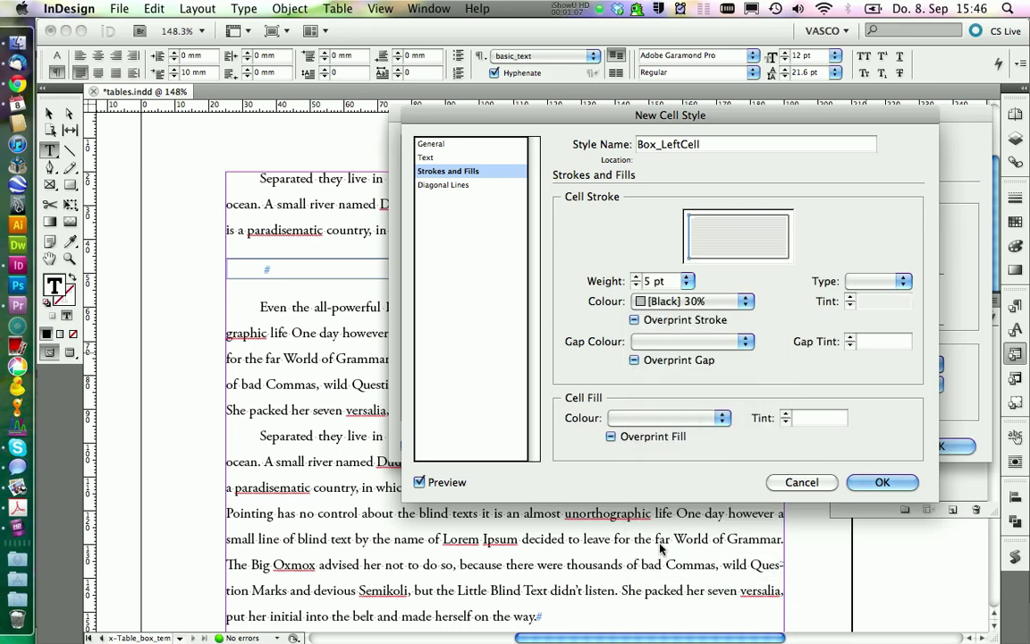
Confirm Box_LeftCell and create a right-column cell style named Box_RightCell
{"action": "left_click", "coordinate": [876, 484]}
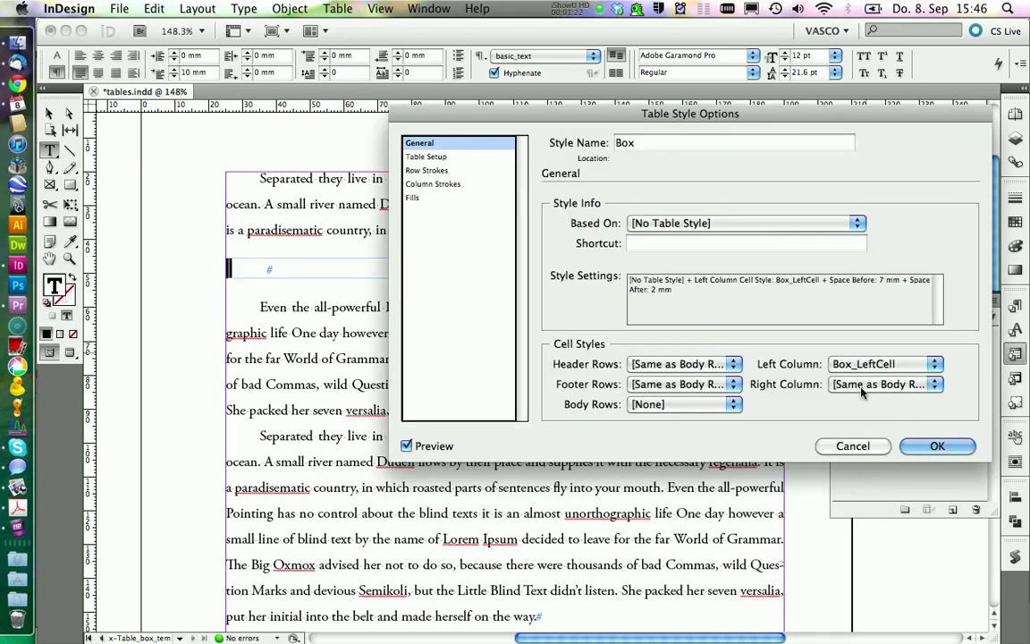
{"action": "left_click", "coordinate": [864, 386]}
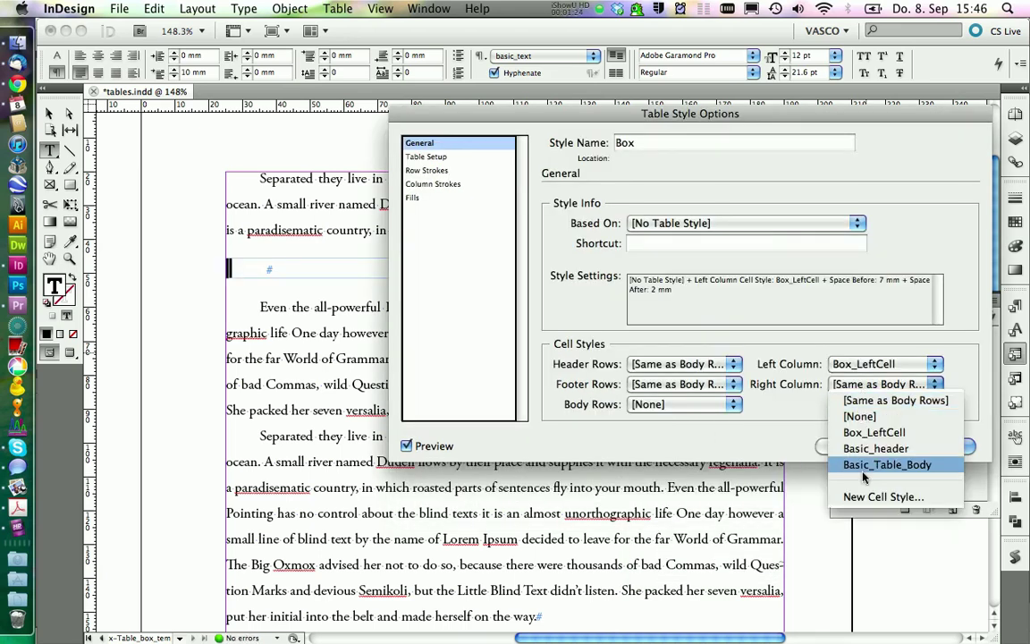
{"action": "left_click", "coordinate": [882, 496]}
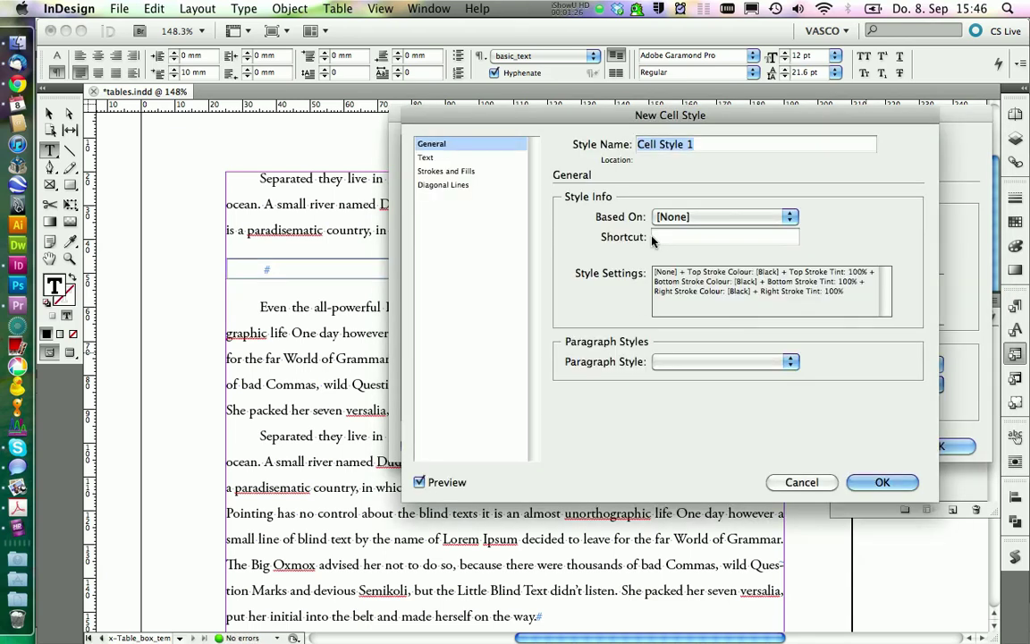
{"action": "type", "text": "Box_RightCell"}
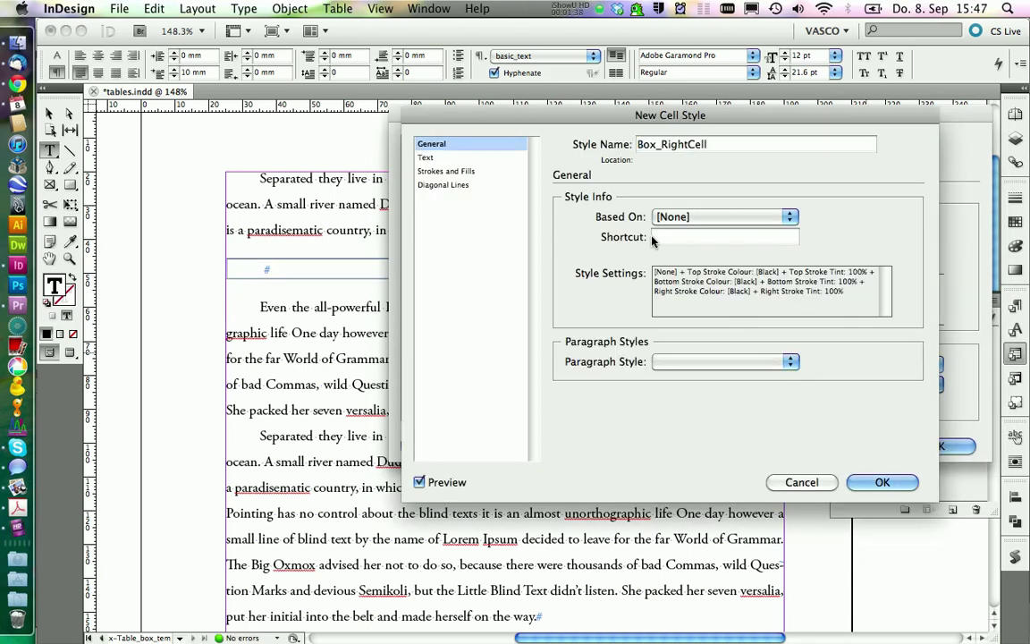
Set all Box_RightCell strokes to 0 pt and confirm the Box table style
{"action": "left_click", "coordinate": [455, 171]}
{"action": "left_click", "coordinate": [686, 281]}
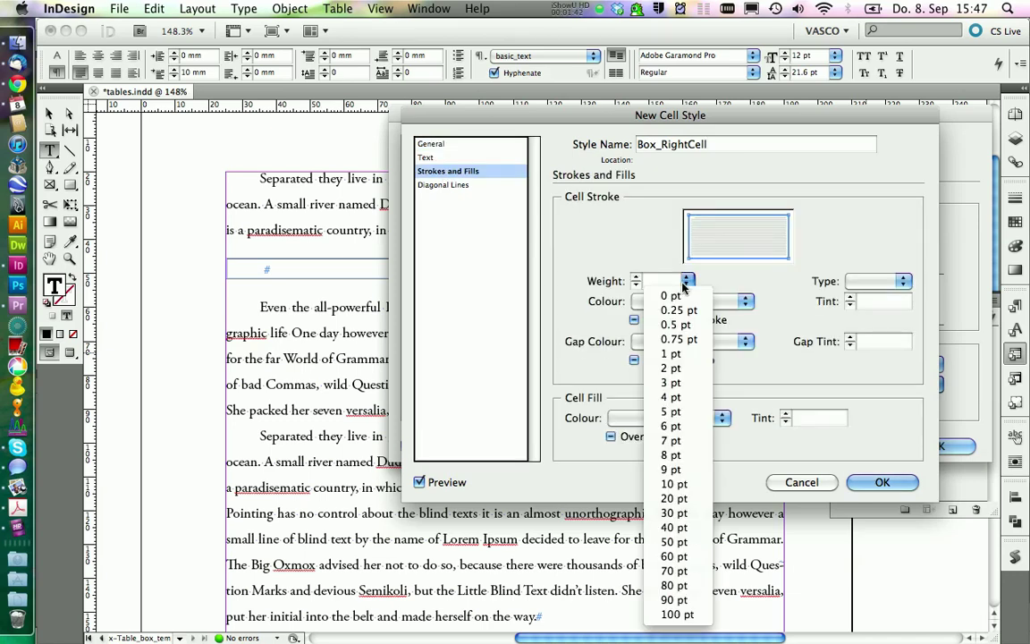
{"action": "left_click", "coordinate": [672, 296]}
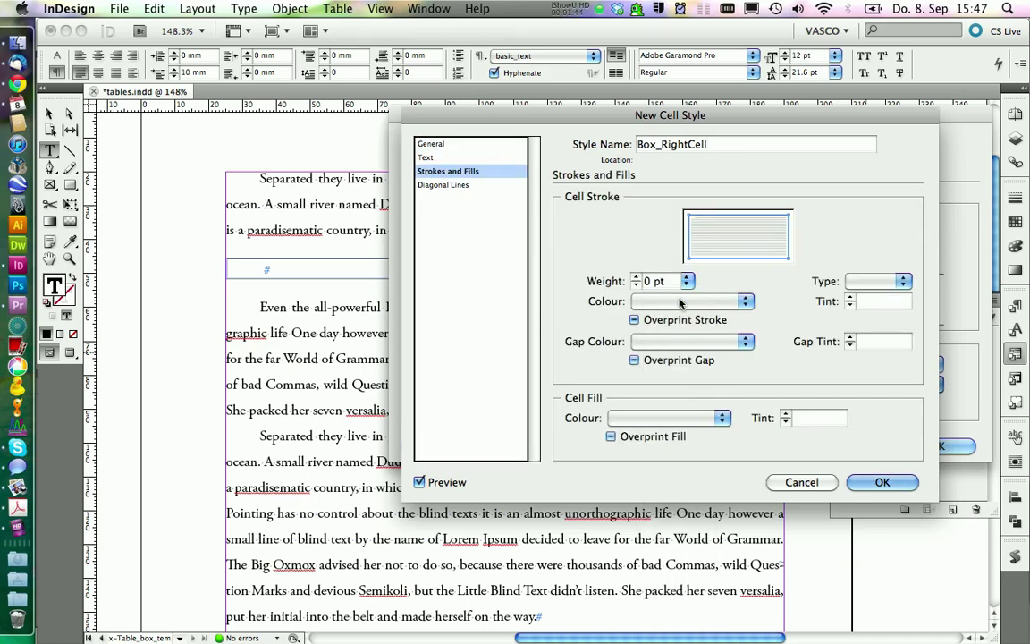
{"action": "left_click", "coordinate": [878, 482]}
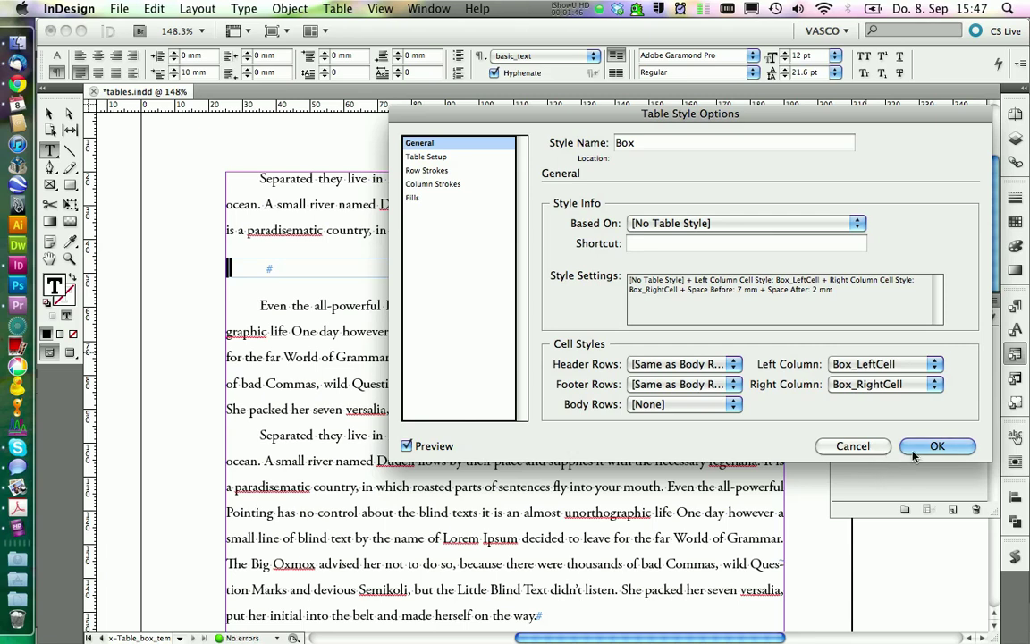
{"action": "left_click", "coordinate": [937, 447]}
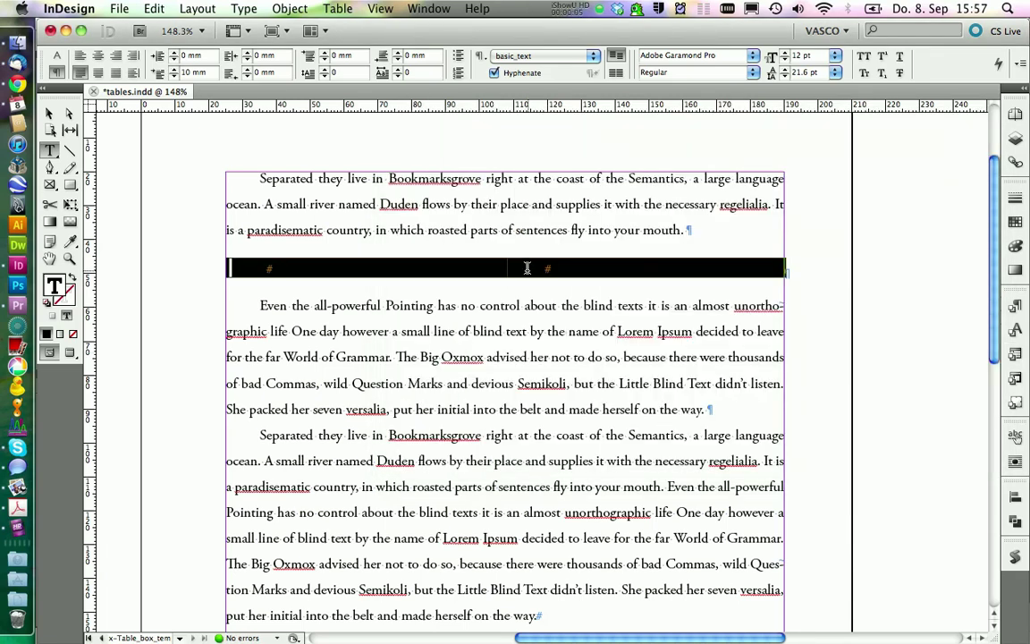
Clear cell style overrides, put the cursor in the first cell, and switch to Preview mode
{"action": "left_click", "coordinate": [1015, 379]}
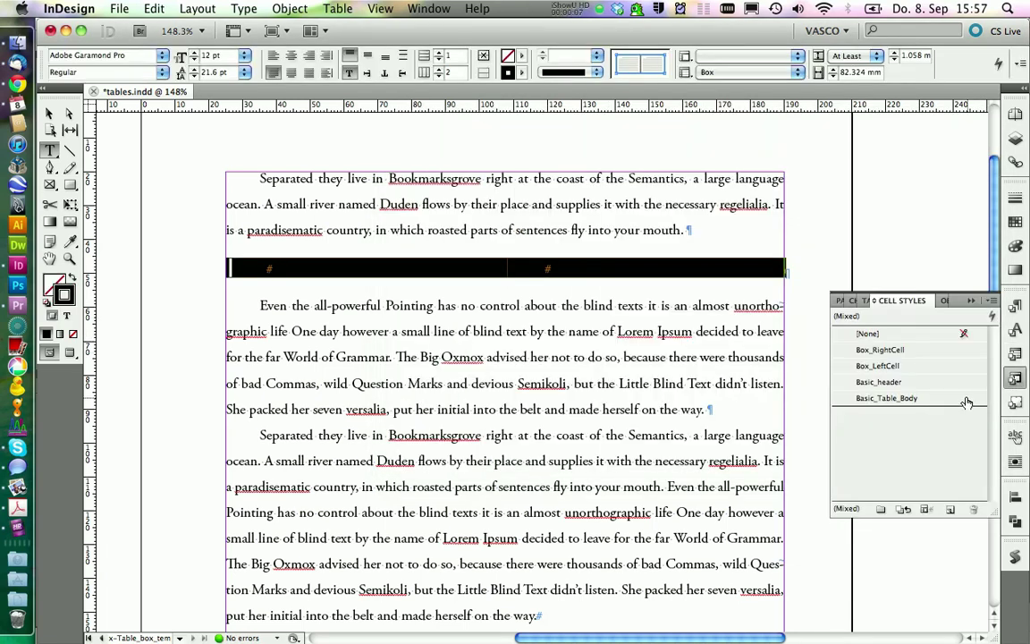
{"action": "left_click", "coordinate": [925, 511]}
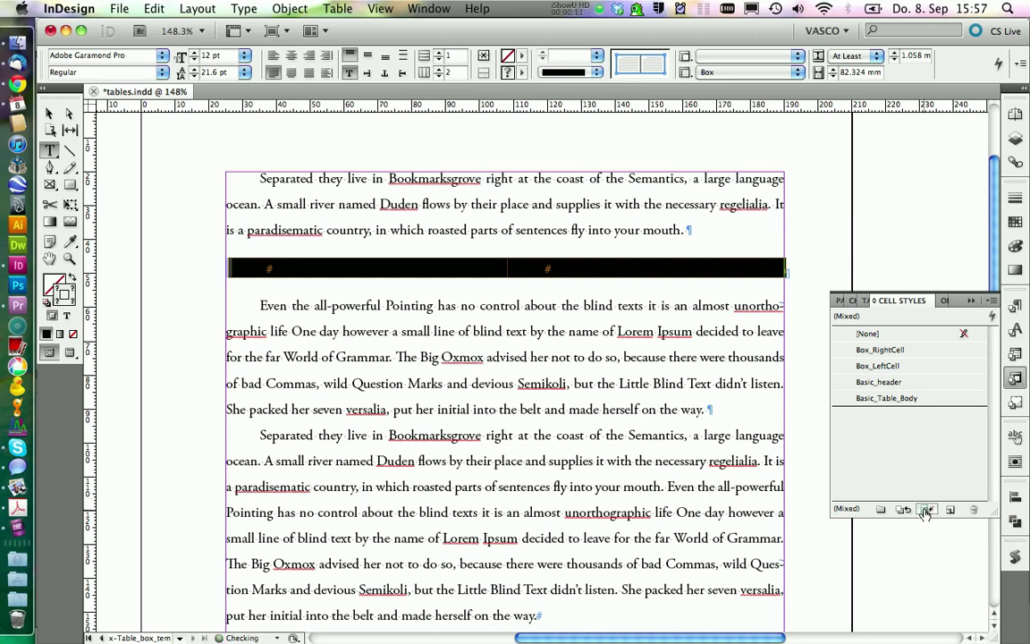
{"action": "left_click", "coordinate": [268, 268]}
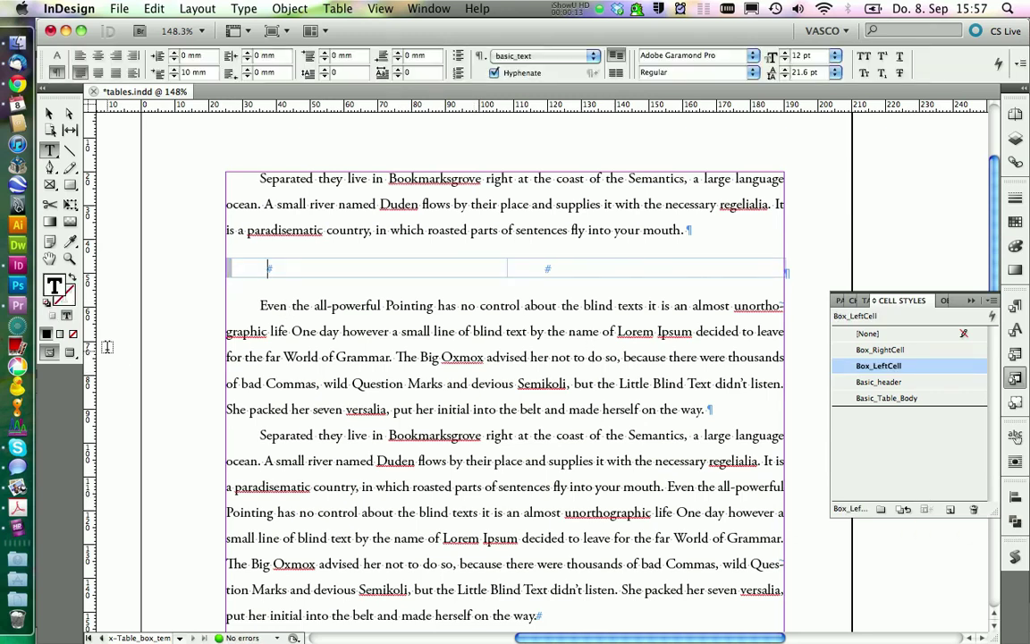
{"action": "left_click", "coordinate": [73, 354]}
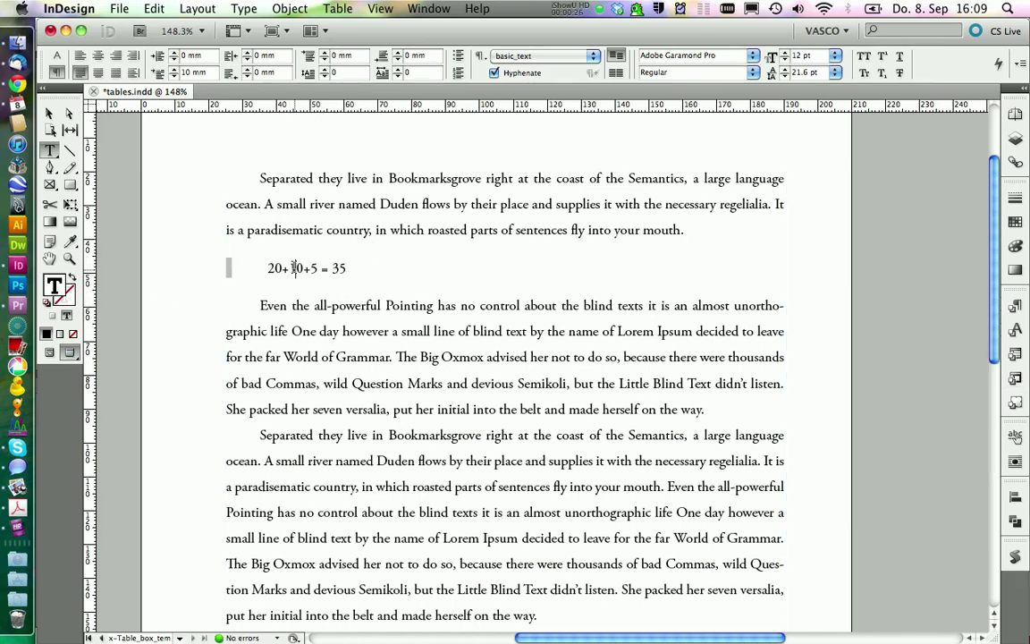
Apply the tool box > font paragraph style to the formula 20+10+5 = 35
{"action": "left_click", "coordinate": [1015, 305]}
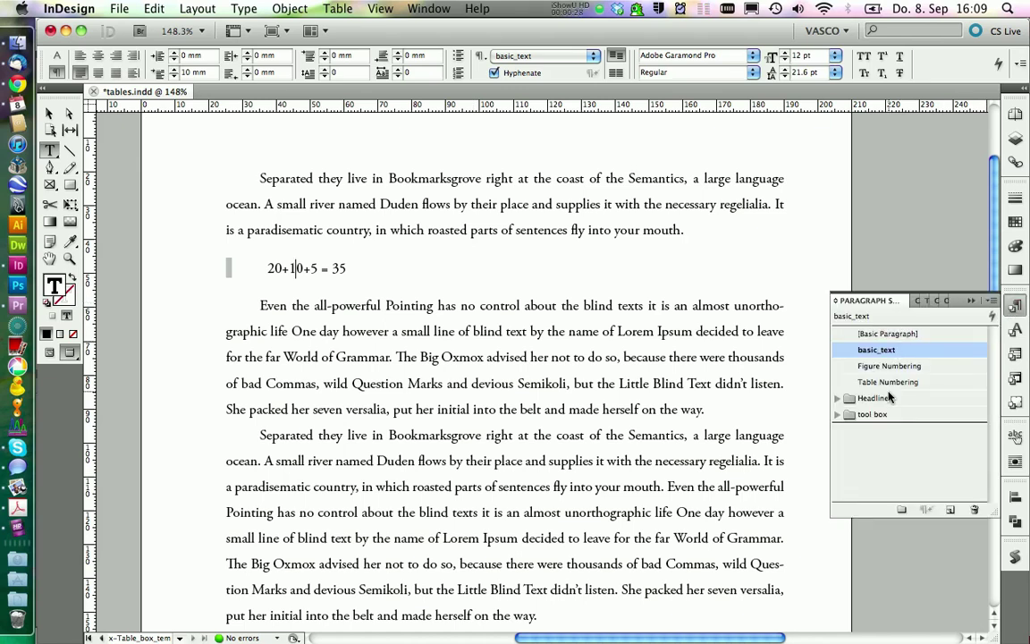
{"action": "left_click", "coordinate": [839, 413]}
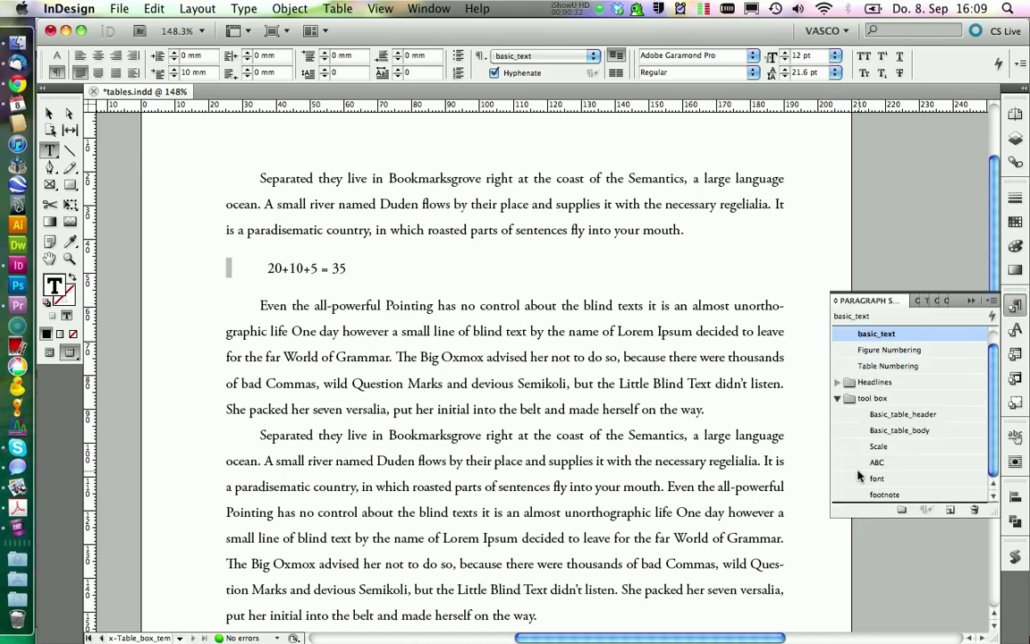
{"action": "left_click", "coordinate": [877, 479]}
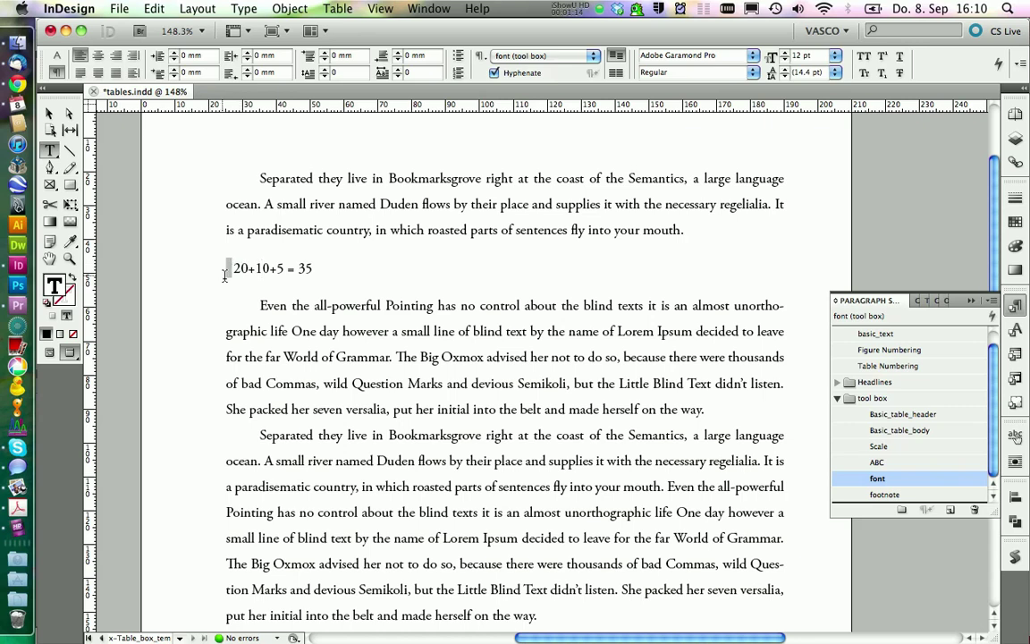
{"action": "left_click", "coordinate": [1016, 377]}
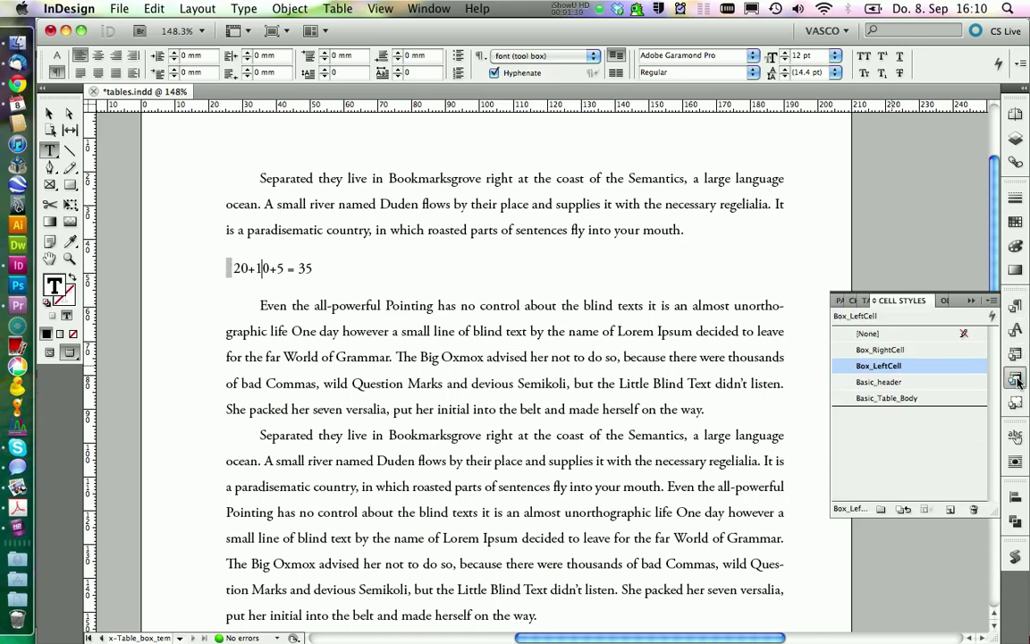
Give the Box_LeftCell cell style 3 mm insets on all sides
{"action": "right_click", "coordinate": [883, 368]}
{"action": "left_click", "coordinate": [770, 402]}
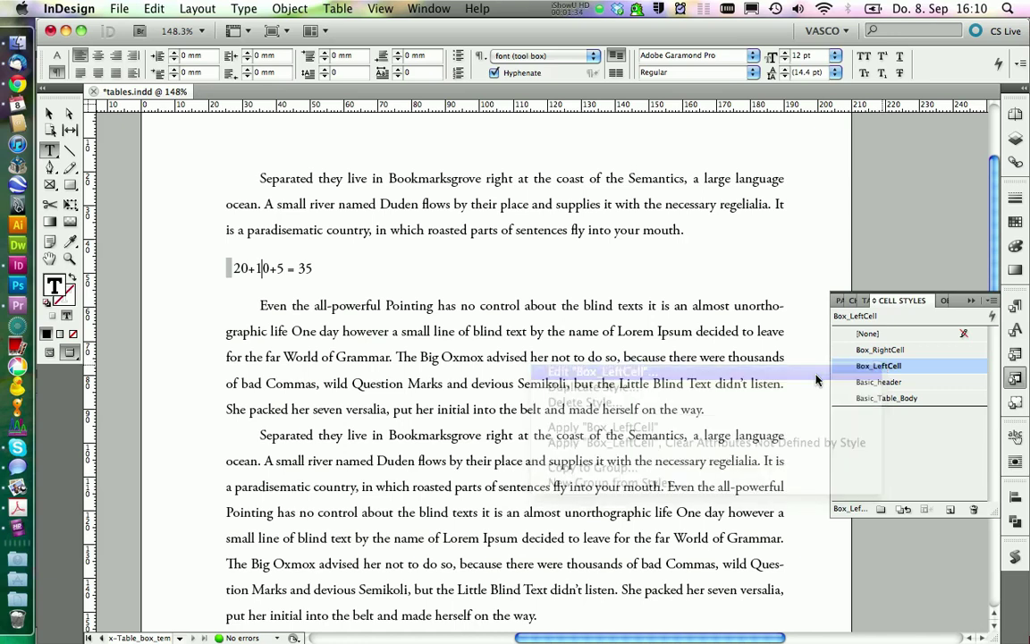
{"action": "left_click", "coordinate": [417, 222]}
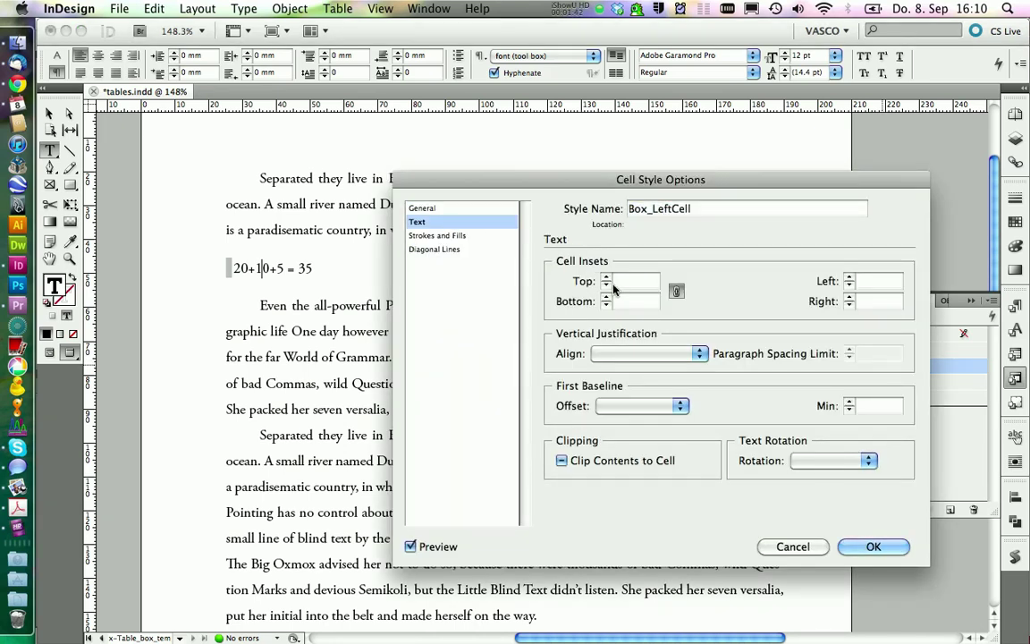
{"action": "type", "text": "3"}
{"action": "left_click", "coordinate": [631, 302]}
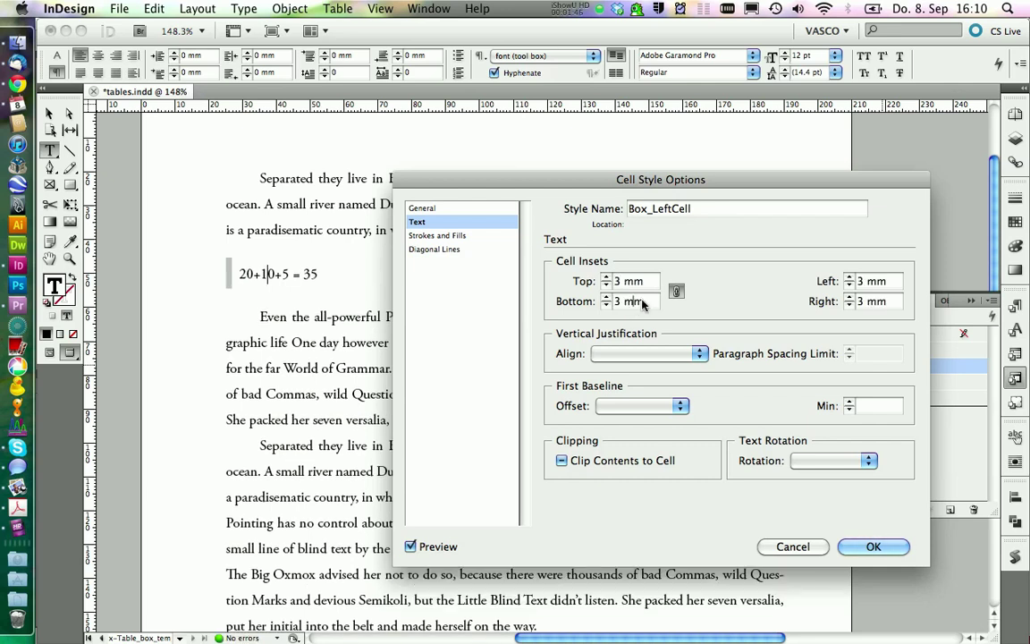
Unlink Box_LeftCell's insets and raise the left and right insets to 10 mm
{"action": "left_click", "coordinate": [677, 292]}
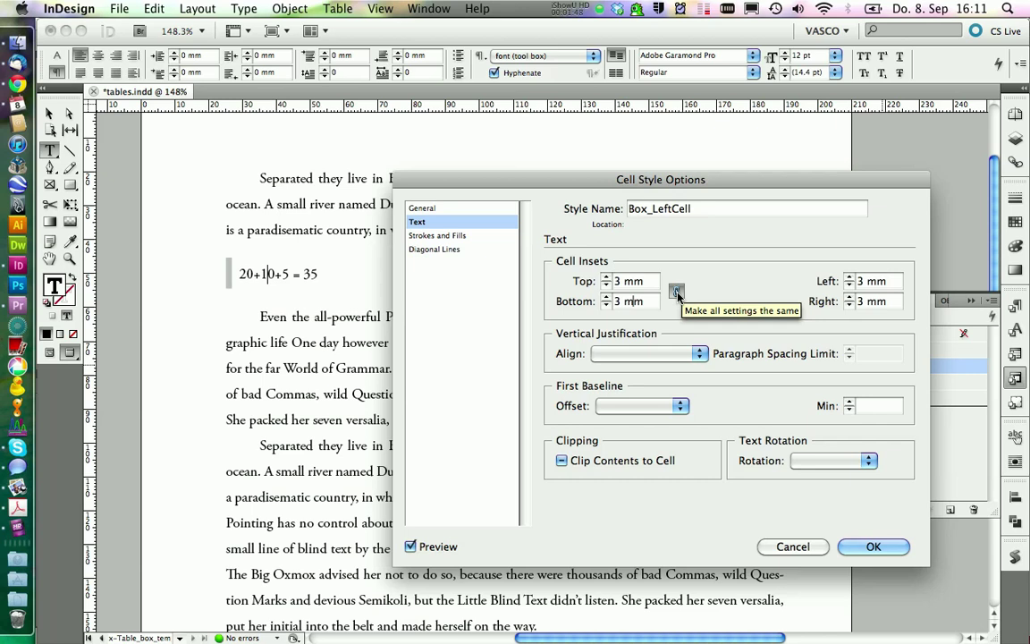
{"action": "left_click", "coordinate": [857, 287]}
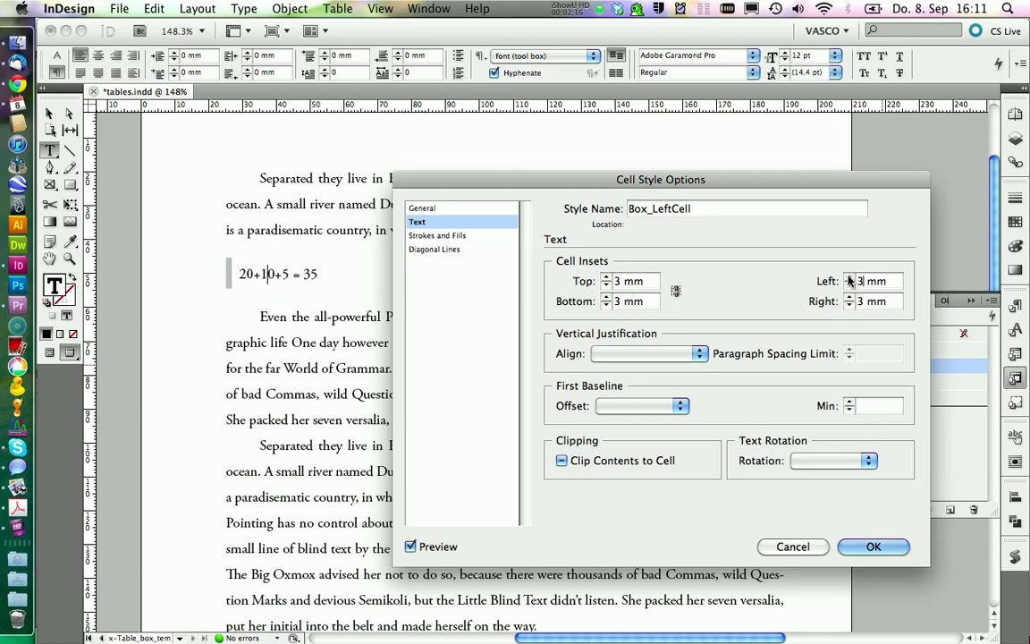
{"action": "left_click", "coordinate": [850, 279]}
{"action": "left_click", "coordinate": [849, 279]}
{"action": "left_click", "coordinate": [850, 279]}
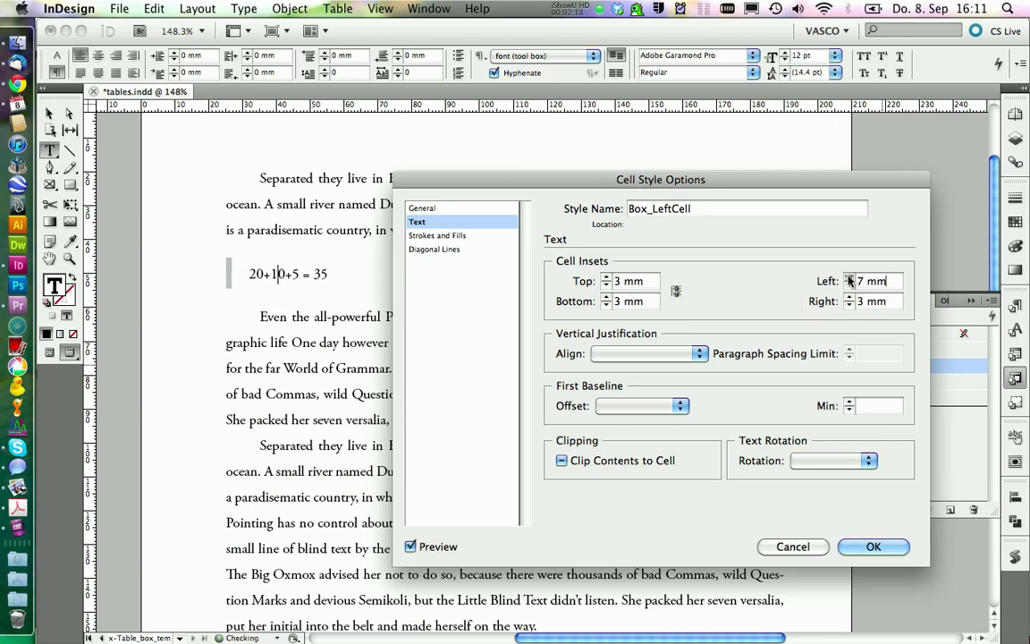
{"action": "left_click", "coordinate": [850, 279]}
{"action": "left_click", "coordinate": [849, 279]}
{"action": "left_click", "coordinate": [849, 279]}
{"action": "left_click", "coordinate": [850, 278]}
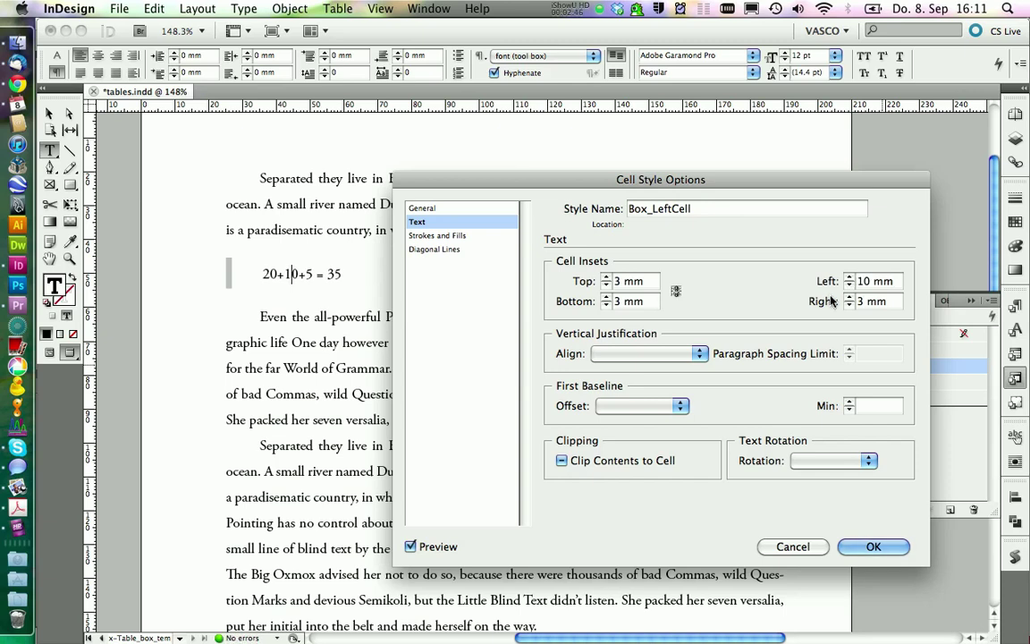
{"action": "key", "text": "BackSpace"}
{"action": "type", "text": "10"}
{"action": "left_click", "coordinate": [866, 548]}
Set the Box_RightCell cell style's insets to 3 mm on all sides
{"action": "right_click", "coordinate": [880, 352]}
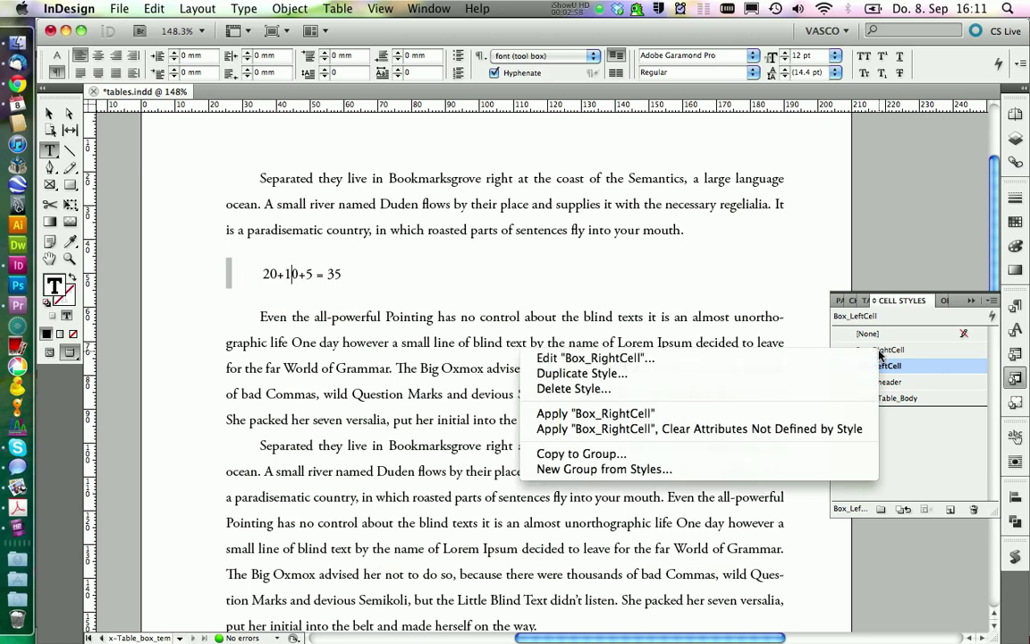
{"action": "left_click", "coordinate": [592, 358]}
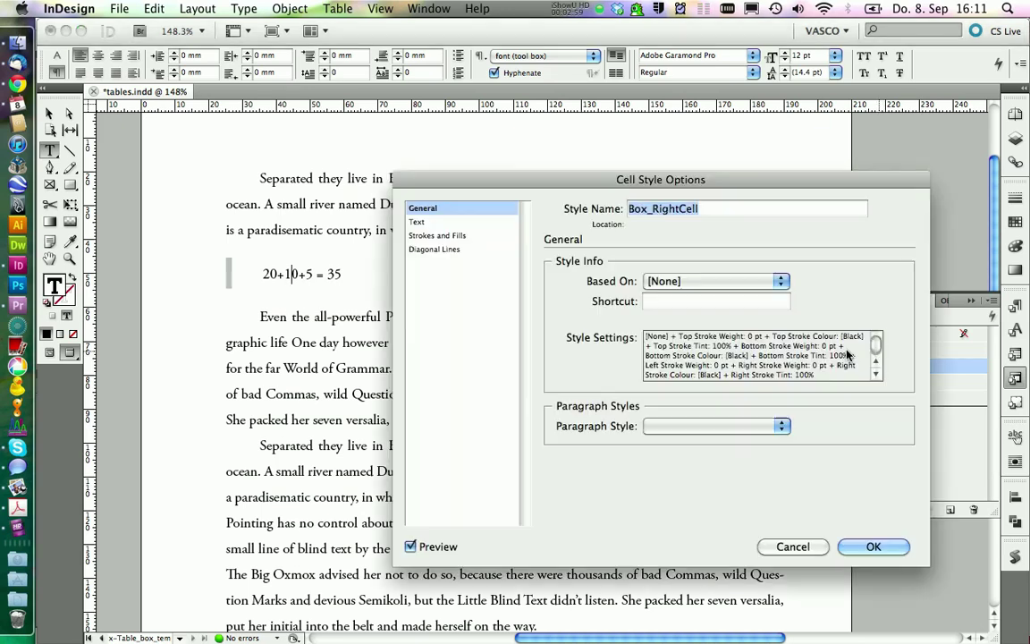
{"action": "left_click", "coordinate": [419, 221]}
{"action": "left_click", "coordinate": [635, 280]}
{"action": "type", "text": "3"}
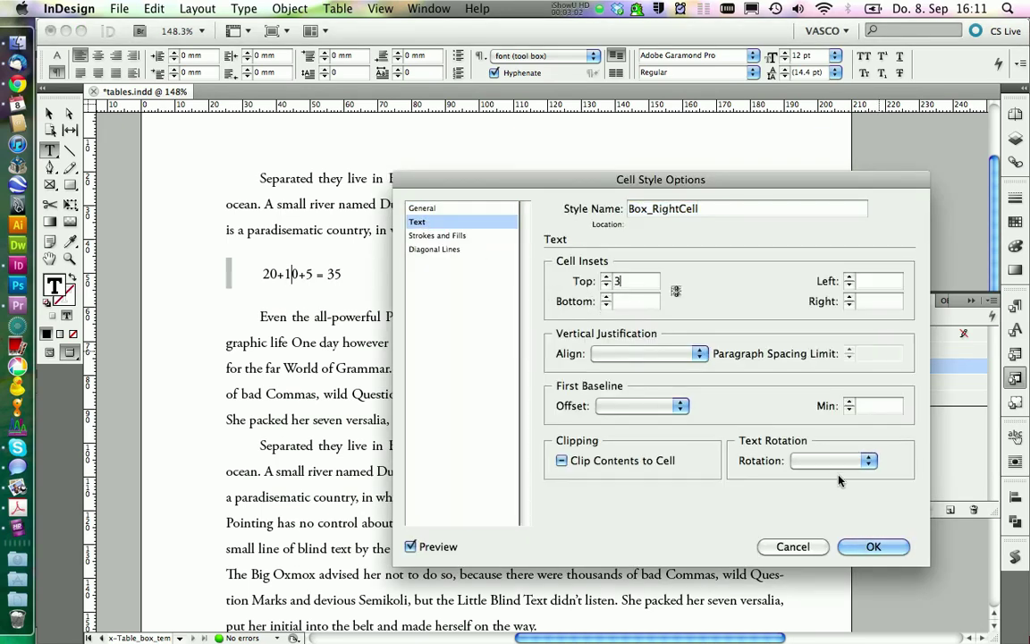
{"action": "left_click", "coordinate": [675, 290]}
Confirm Box_RightCell, then create a Box paragraph style group holding a new style for Math
{"action": "left_click", "coordinate": [872, 547]}
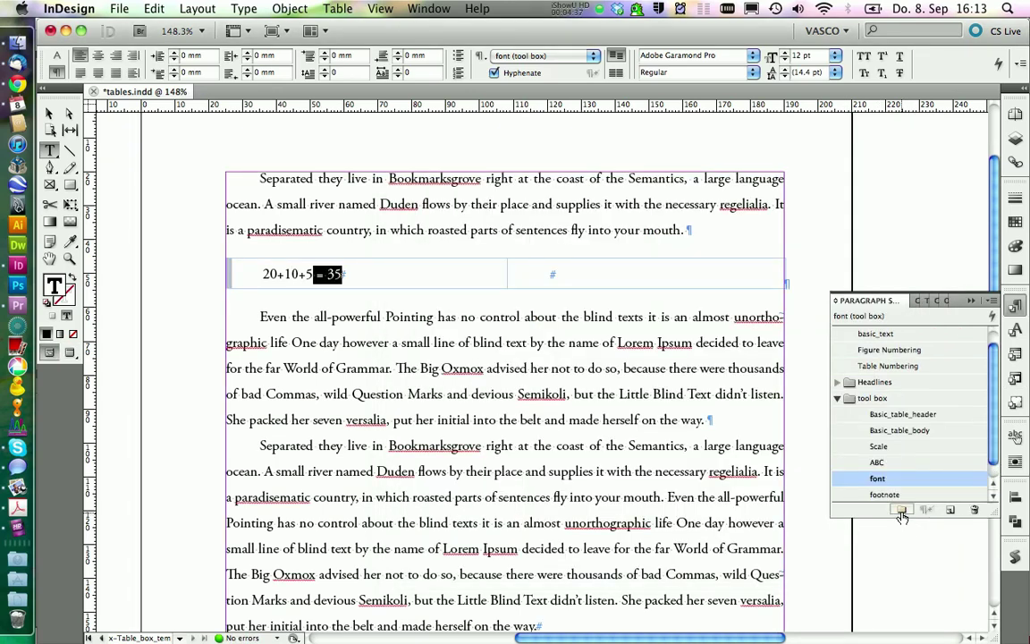
{"action": "left_click", "coordinate": [902, 509]}
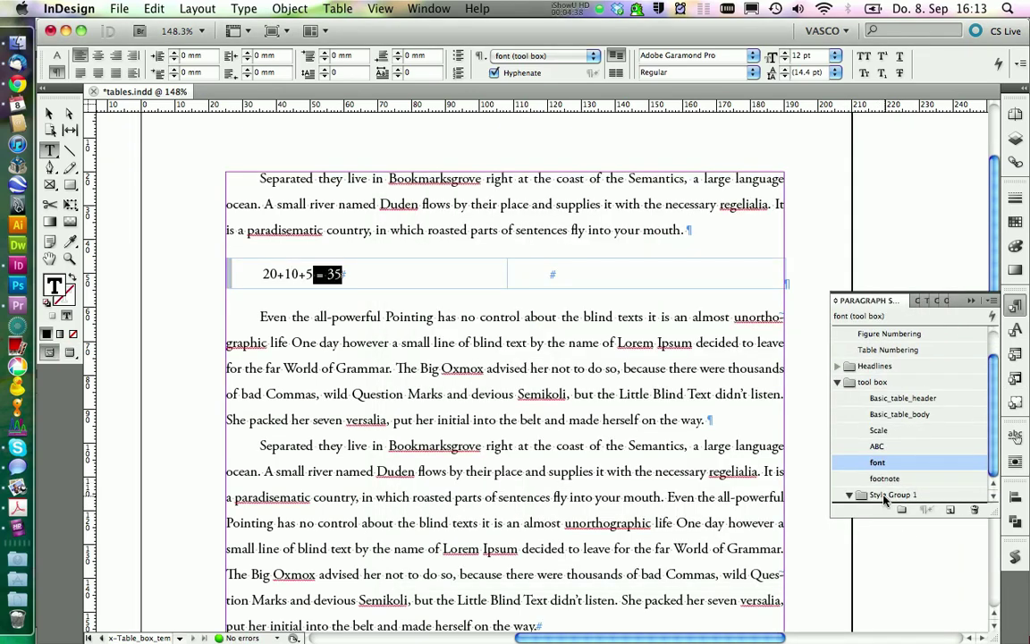
{"action": "double_click", "coordinate": [883, 496]}
{"action": "type", "text": "B"}
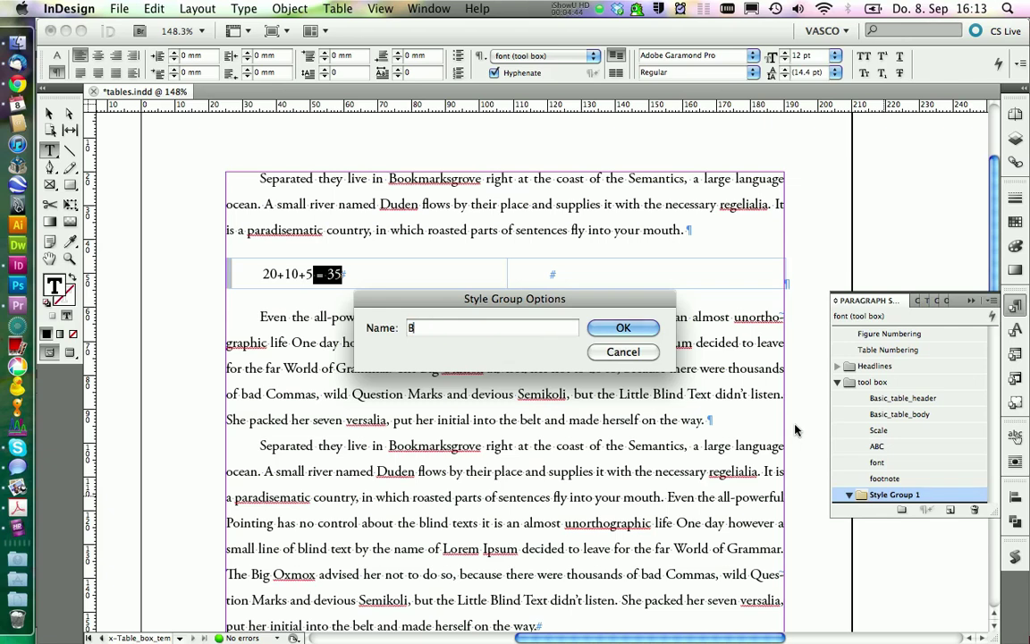
{"action": "type", "text": "ox"}
{"action": "key", "text": "Return"}
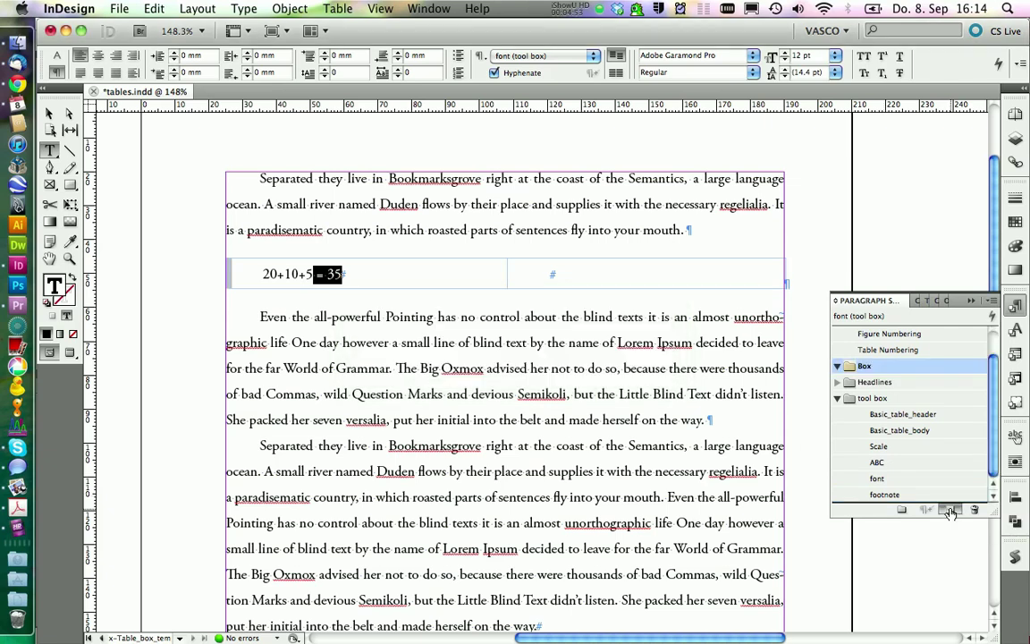
{"action": "left_click", "coordinate": [951, 510]}
{"action": "left_click", "coordinate": [890, 381]}
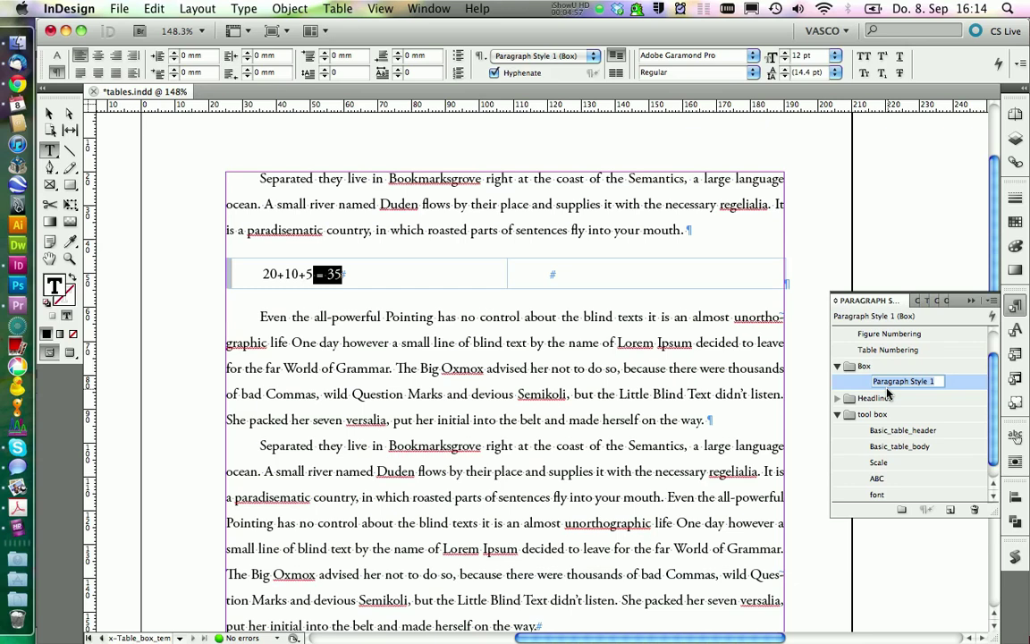
Number the first equation (1) in the right cell and narrow that column to fit
{"action": "type", "text": "Math"}
{"action": "left_click", "coordinate": [671, 275]}
{"action": "type", "text": "(1"}
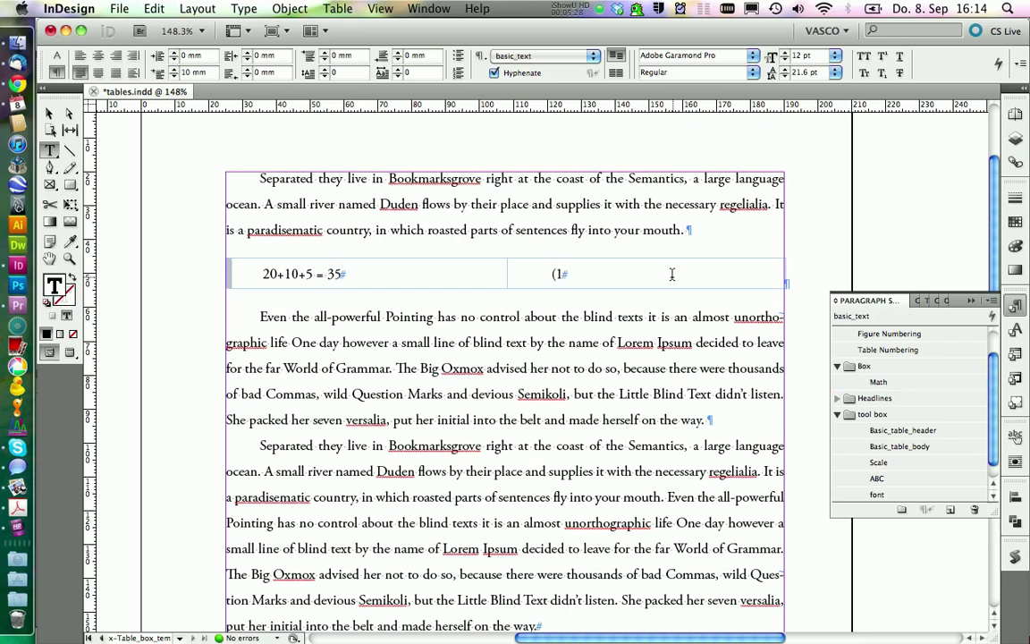
{"action": "type", "text": ")"}
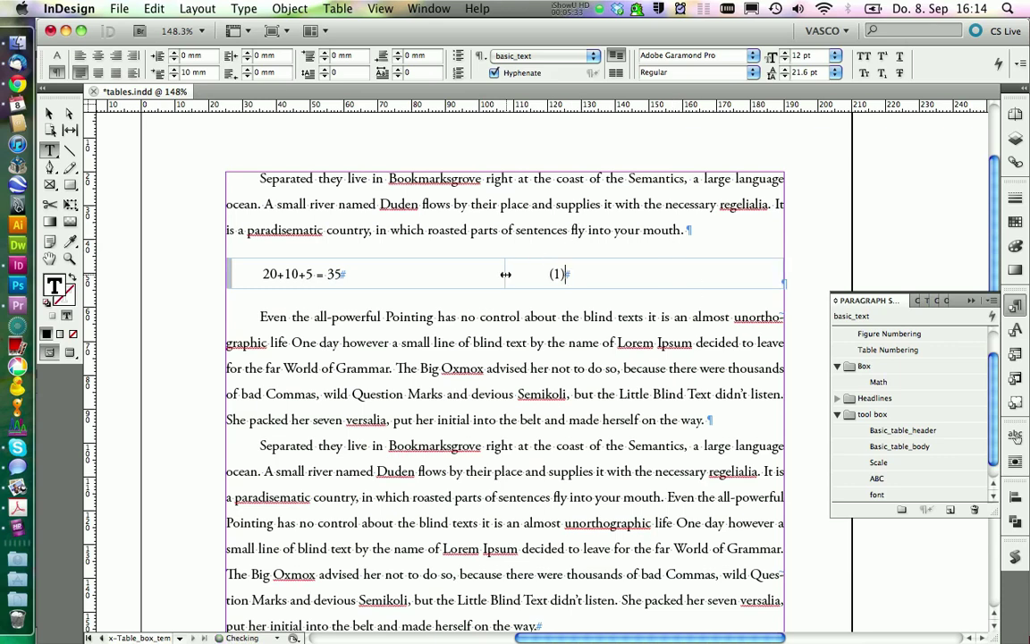
{"action": "left_click_drag", "start_coordinate": [505, 274], "coordinate": [574, 275]}
{"action": "left_click_drag", "start_coordinate": [708, 274], "coordinate": [702, 274]}
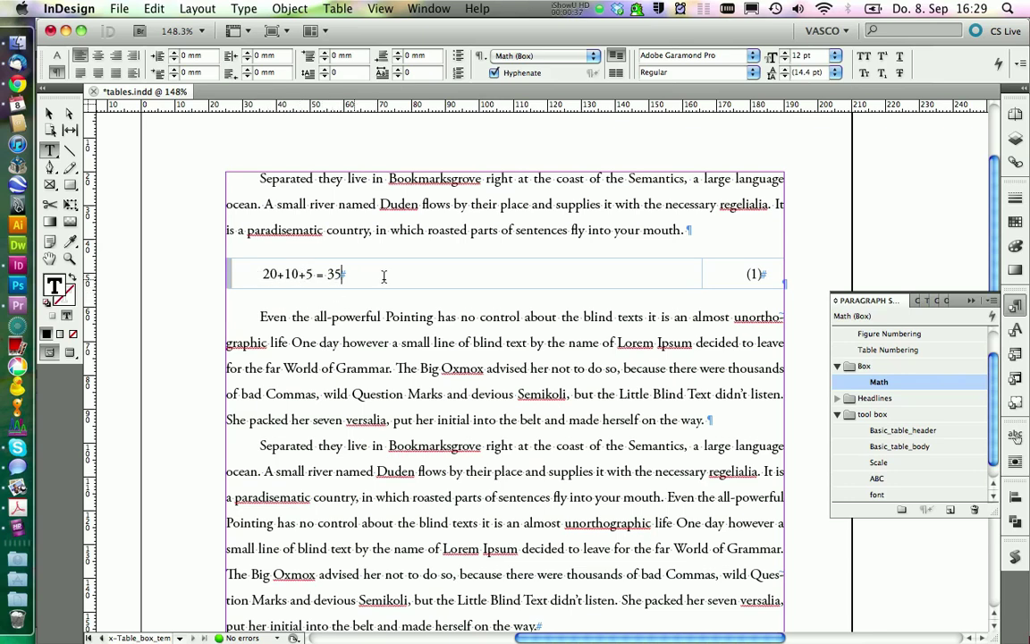
Add a row below holding the equation 20+15 = 35 numbered (2)
{"action": "left_click_drag", "start_coordinate": [655, 269], "coordinate": [708, 273]}
{"action": "right_click", "coordinate": [706, 273]}
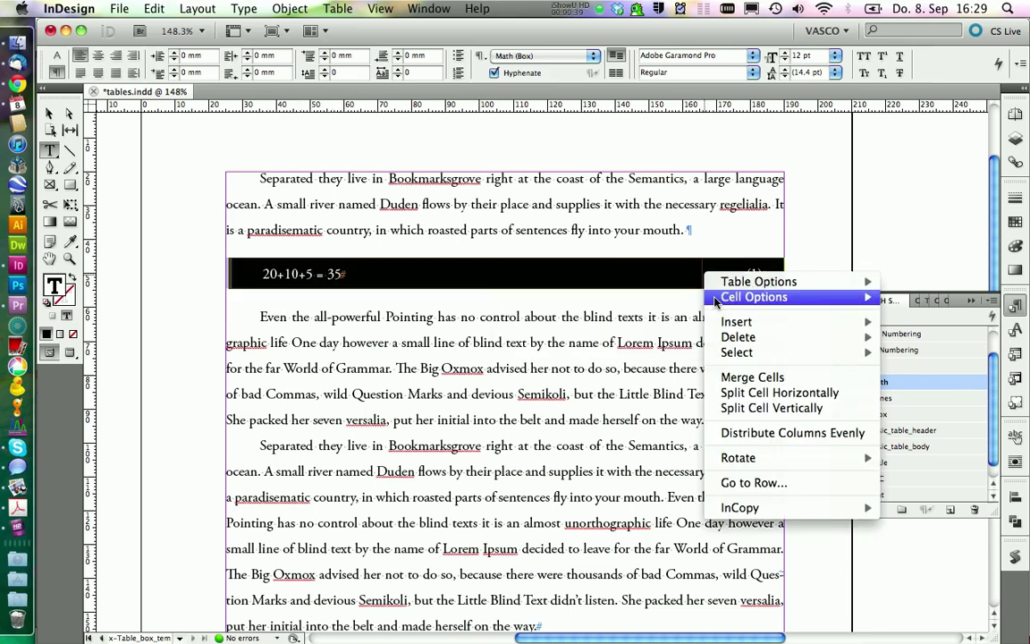
{"action": "mouse_move", "coordinate": [737, 322]}
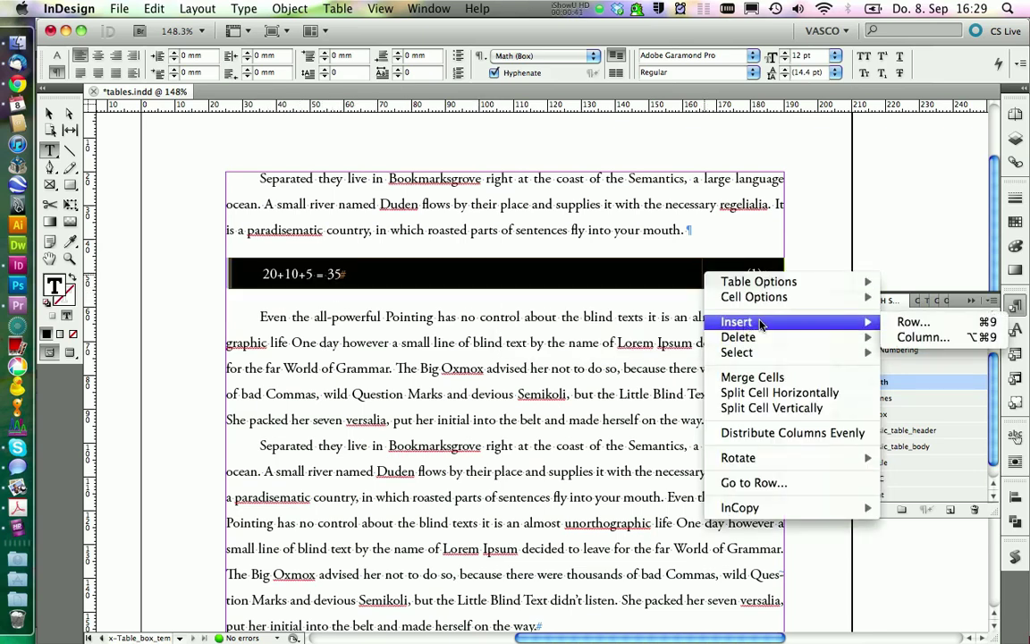
{"action": "left_click", "coordinate": [904, 322]}
{"action": "left_click", "coordinate": [590, 305]}
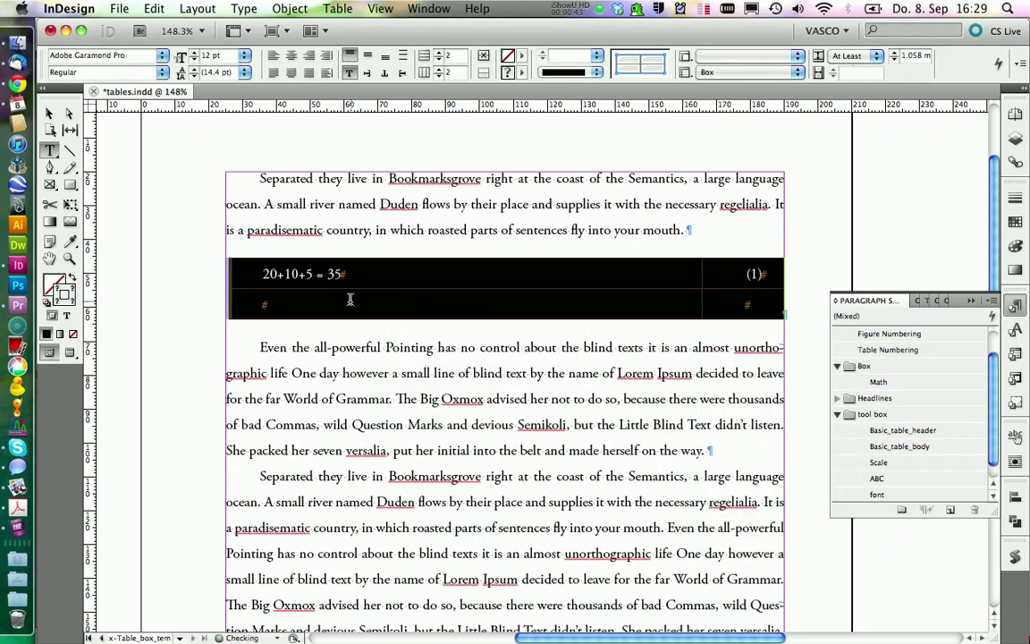
{"action": "left_click", "coordinate": [347, 304]}
{"action": "type", "text": "20+15 = 35"}
{"action": "left_click", "coordinate": [750, 305]}
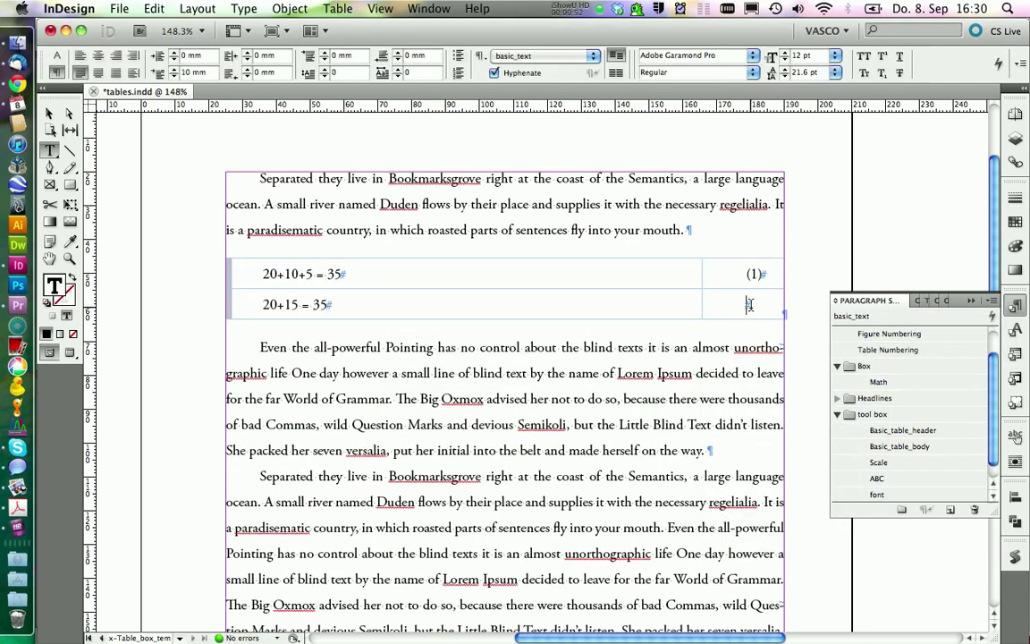
{"action": "type", "text": "(2)"}
{"action": "left_click_drag", "start_coordinate": [747, 274], "coordinate": [762, 274]}
Create a Math_numbers paragraph style in Box, based on Math, and apply it
{"action": "left_click", "coordinate": [864, 366]}
{"action": "left_click", "coordinate": [950, 510]}
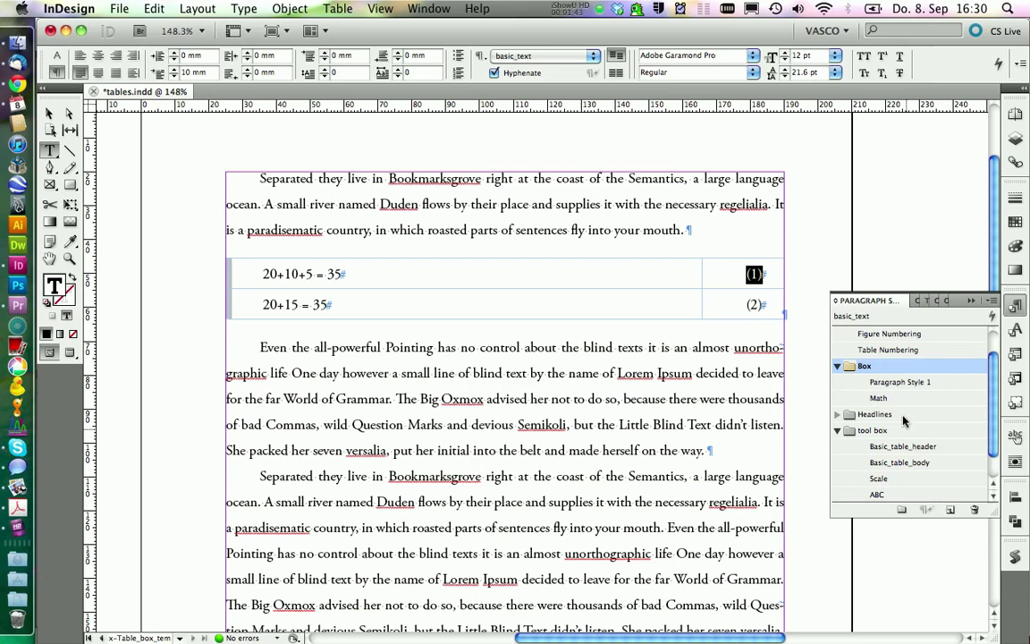
{"action": "left_click", "coordinate": [892, 380]}
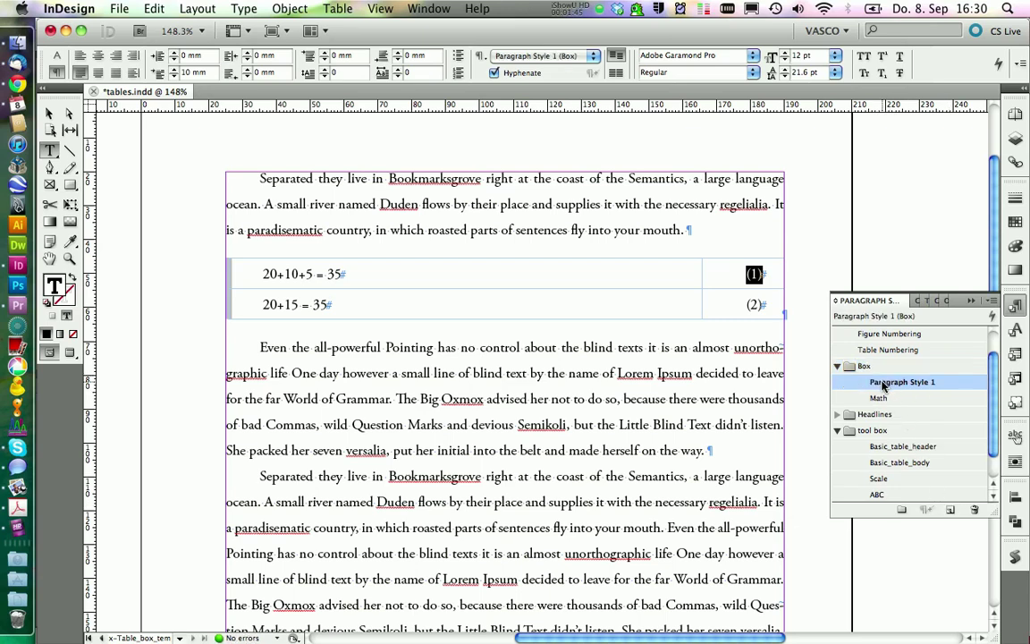
{"action": "double_click", "coordinate": [883, 385]}
{"action": "type", "text": "Math_numbe"}
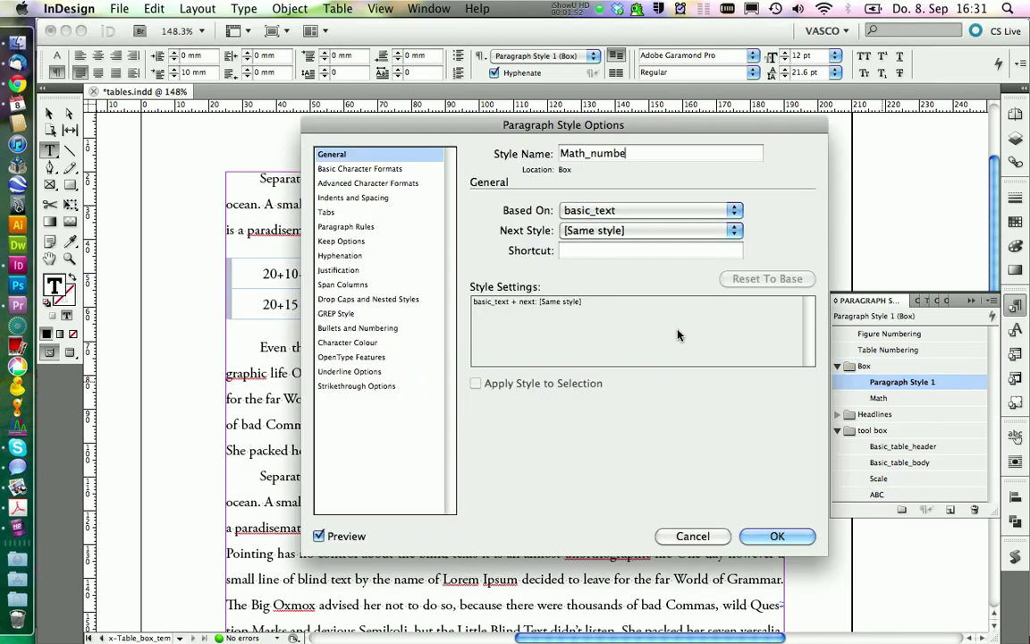
{"action": "type", "text": "rs"}
{"action": "left_click", "coordinate": [609, 210]}
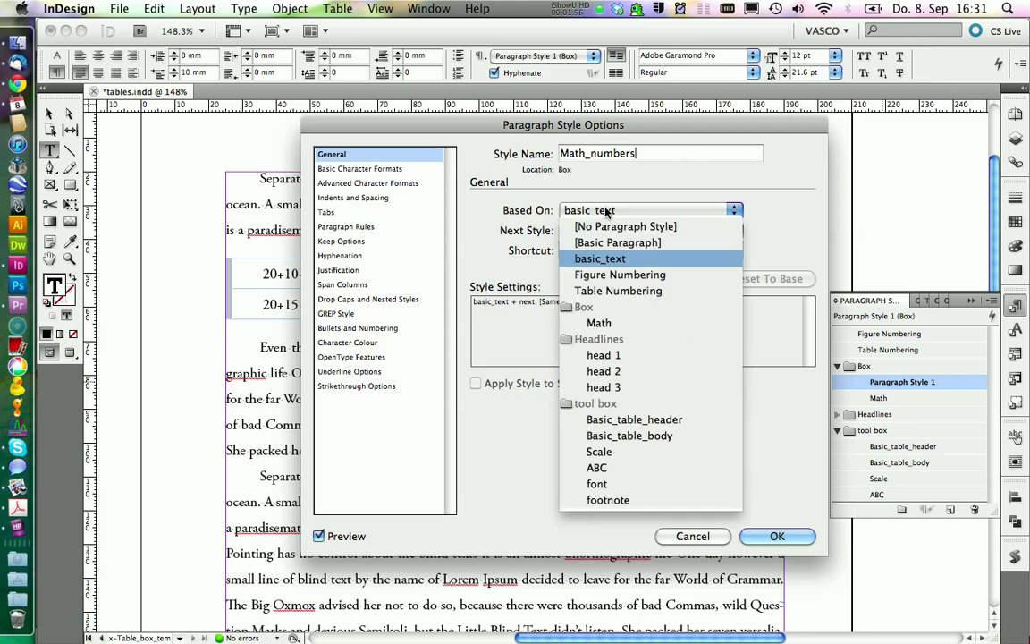
{"action": "left_click", "coordinate": [599, 323]}
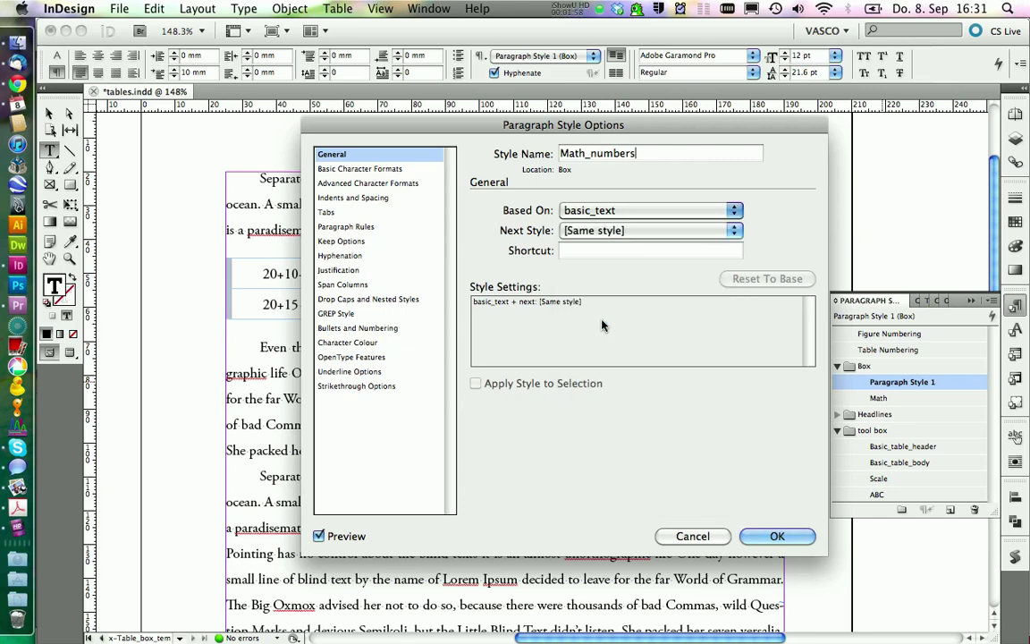
Make Math_numbers a numbered list on a new BoxMath list with number format (^#)
{"action": "left_click", "coordinate": [381, 328]}
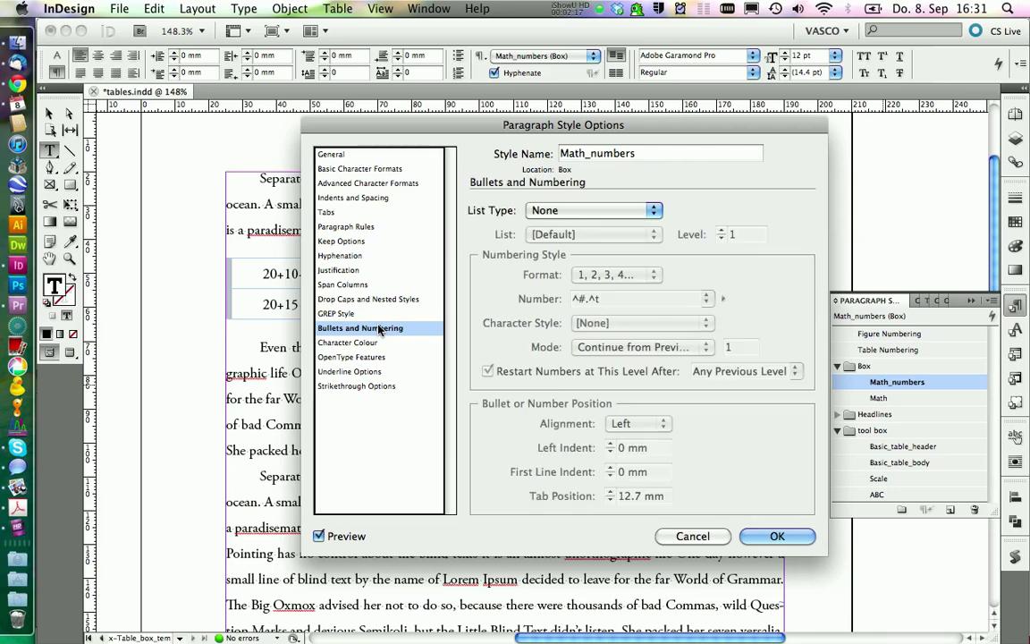
{"action": "left_click", "coordinate": [569, 210]}
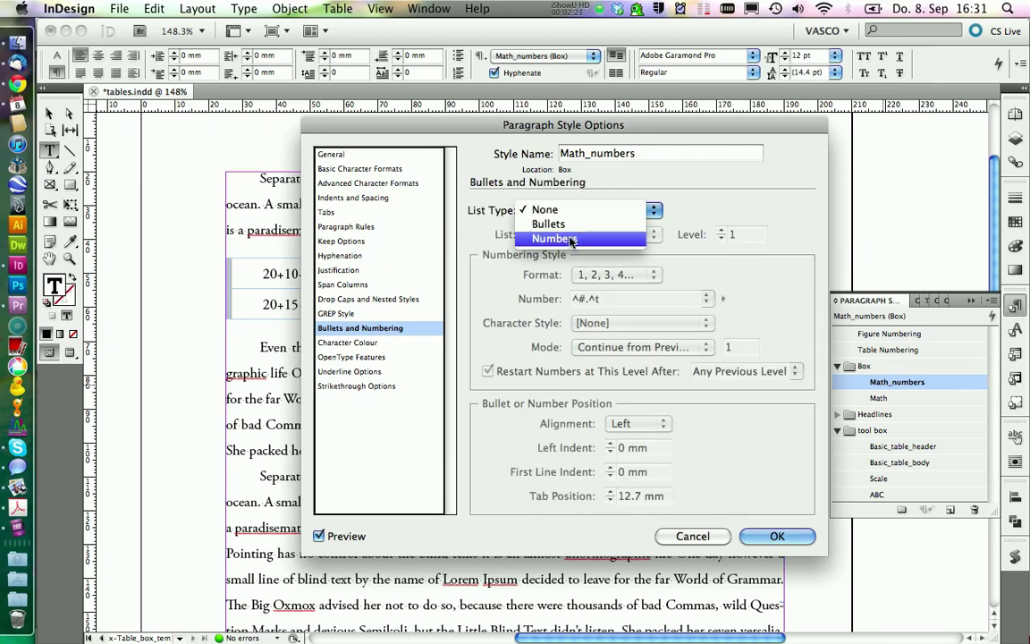
{"action": "left_click", "coordinate": [577, 238]}
{"action": "left_click", "coordinate": [574, 236]}
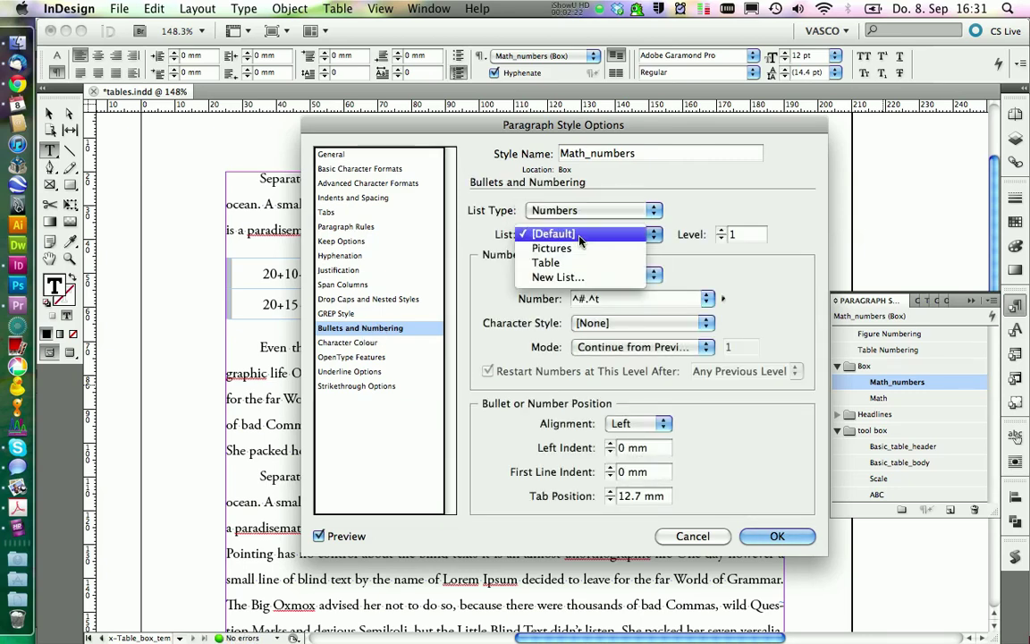
{"action": "left_click", "coordinate": [568, 279]}
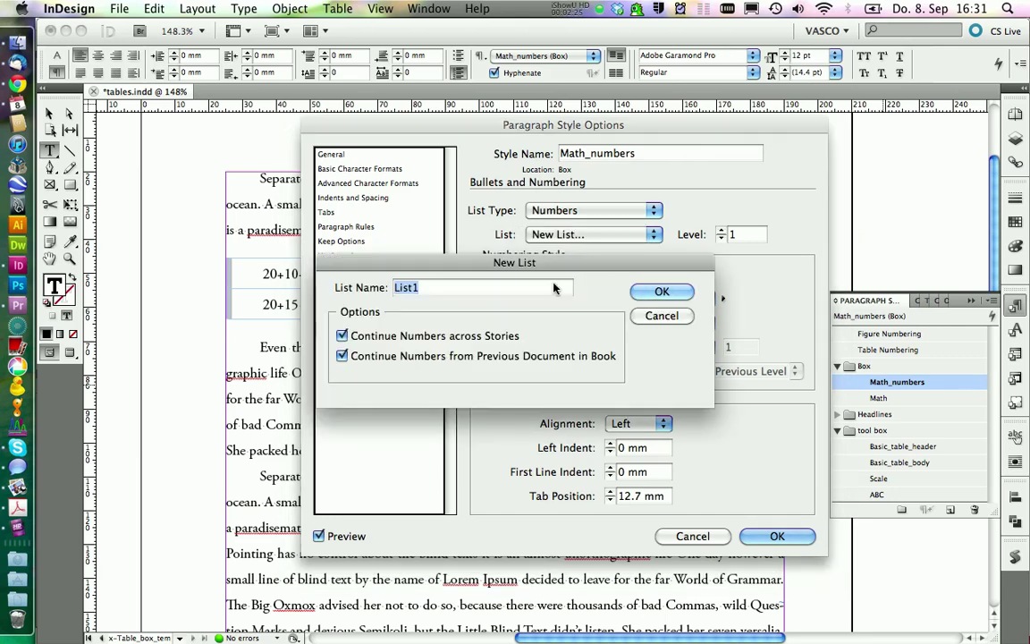
{"action": "type", "text": "BoxMath"}
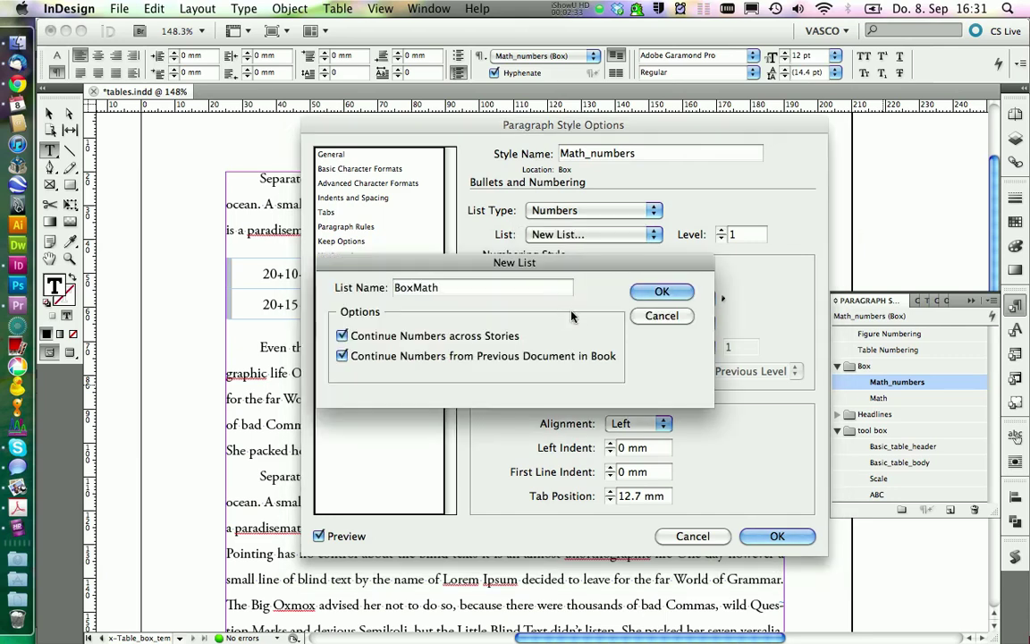
{"action": "left_click", "coordinate": [659, 292]}
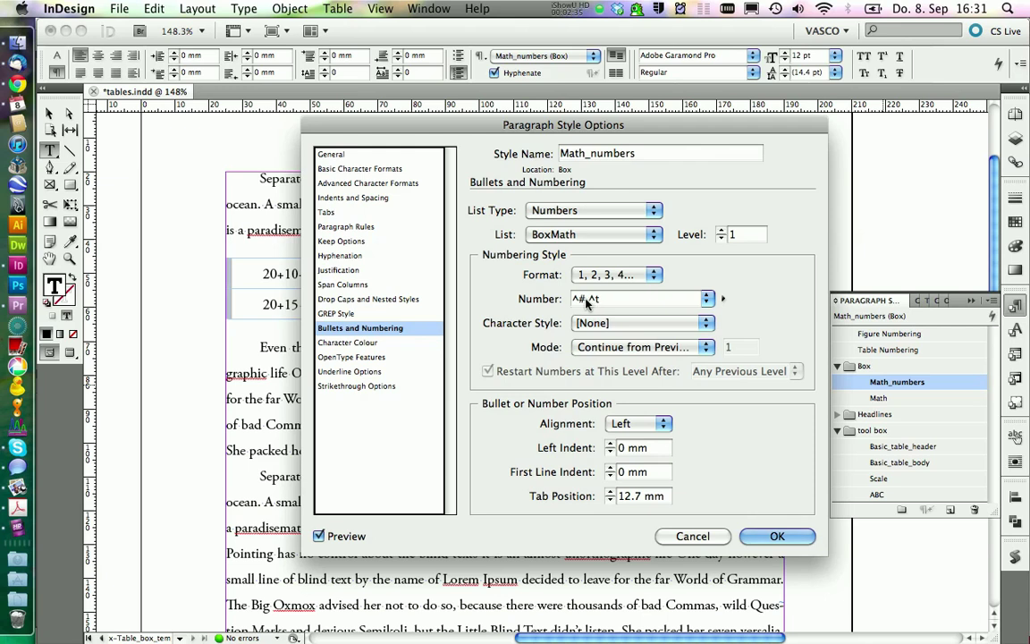
{"action": "key", "text": "BackSpace"}
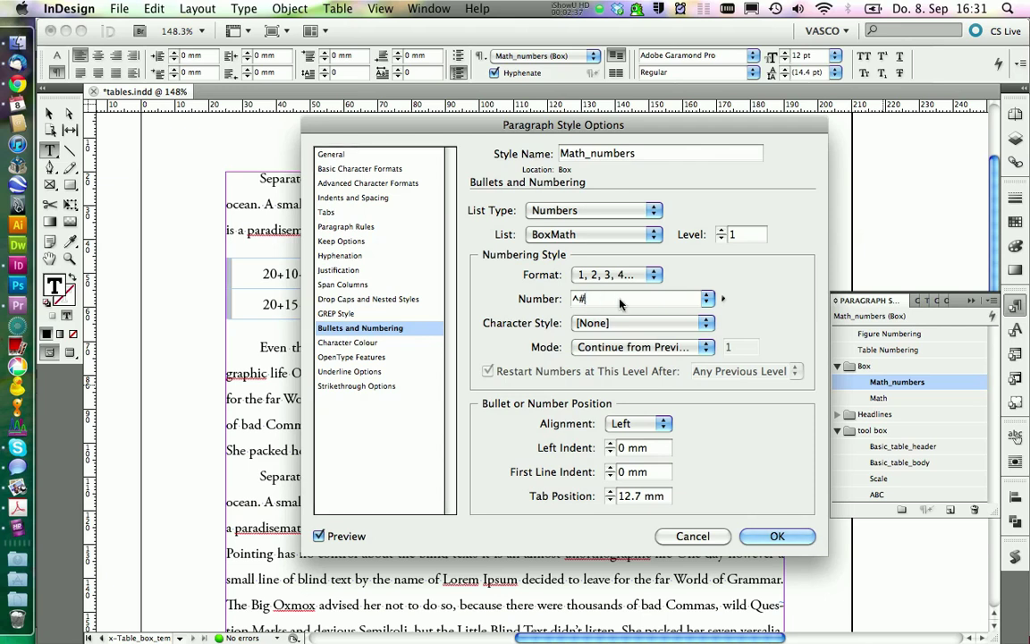
{"action": "type", "text": ")"}
{"action": "key", "text": "Left"}
{"action": "key", "text": "Left"}
{"action": "key", "text": "Left"}
{"action": "type", "text": "("}
{"action": "left_click", "coordinate": [771, 536]}
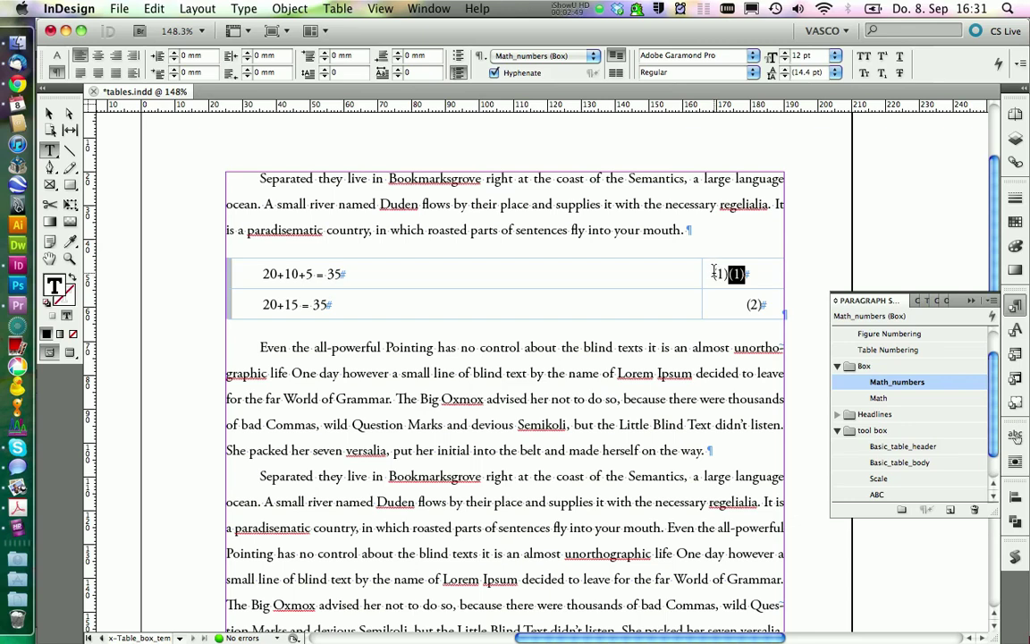
Remove the typed numbers so rows show only automatic (1) and (2), then switch to Preview
{"action": "key", "text": "BackSpace"}
{"action": "type", "text": "(1)"}
{"action": "double_click", "coordinate": [756, 305]}
{"action": "key", "text": "BackSpace"}
{"action": "type", "text": "(2)"}
{"action": "left_click", "coordinate": [70, 354]}
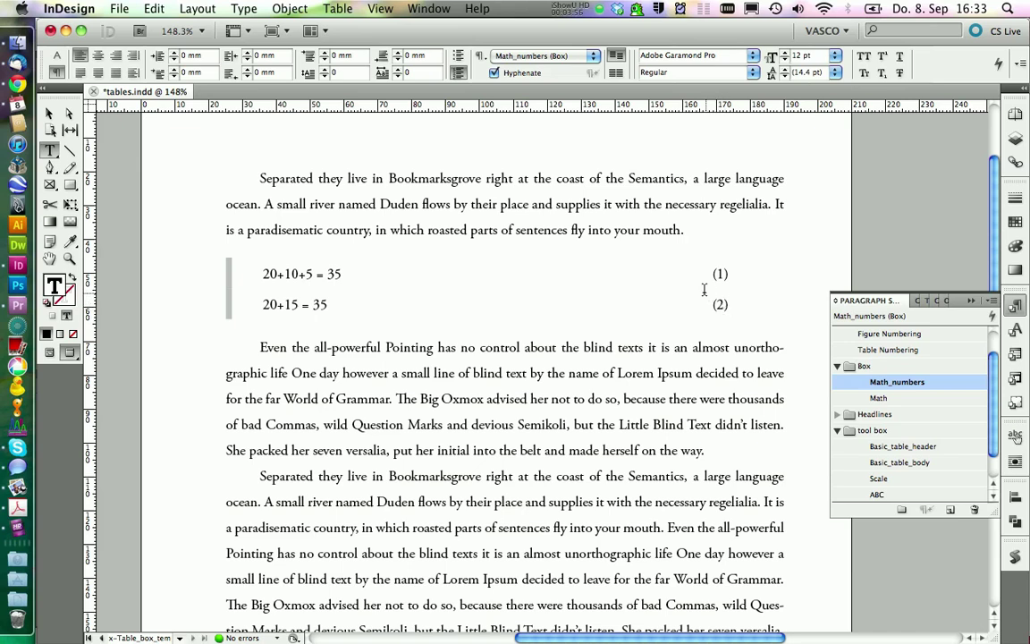
{"action": "left_click", "coordinate": [702, 453]}
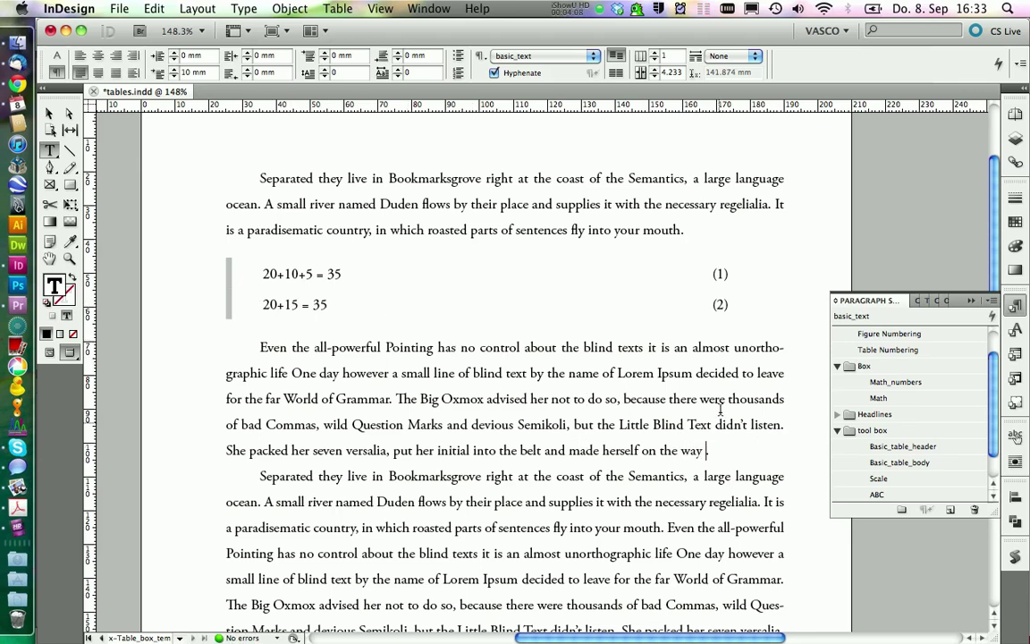
Add a Paragraph Number cross-reference after 'on the way' pointing to Math_numbers equation (2)
{"action": "key", "text": "F11"}
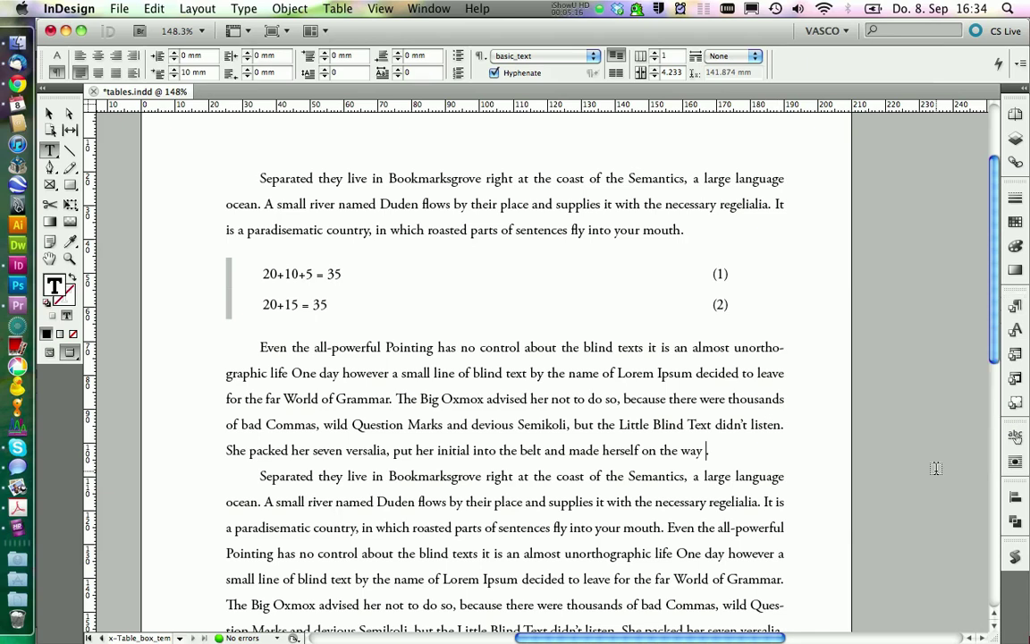
{"action": "key", "text": "super+alt+h"}
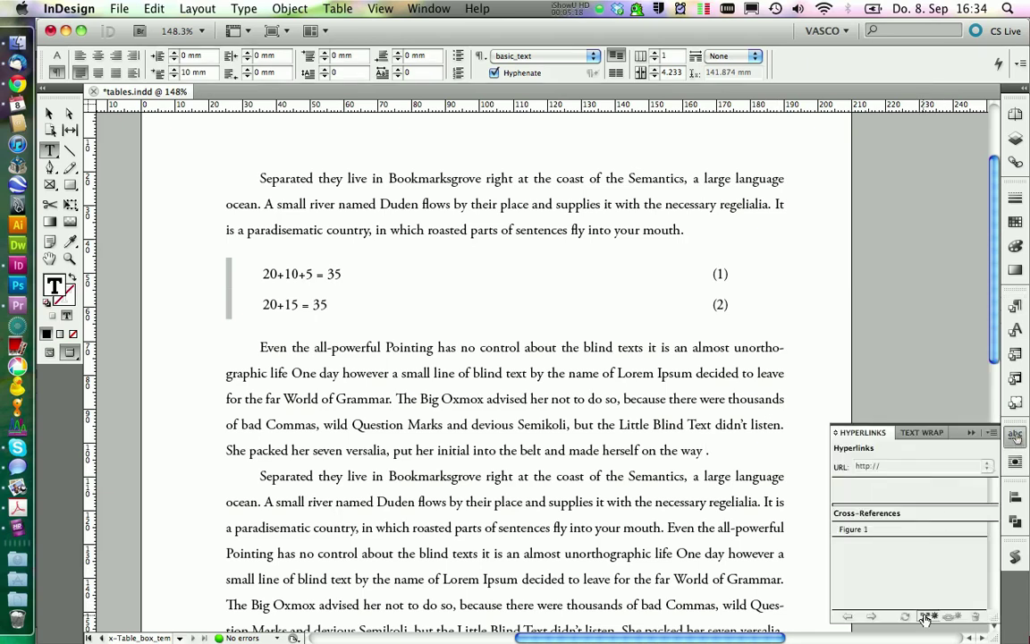
{"action": "left_click", "coordinate": [925, 617]}
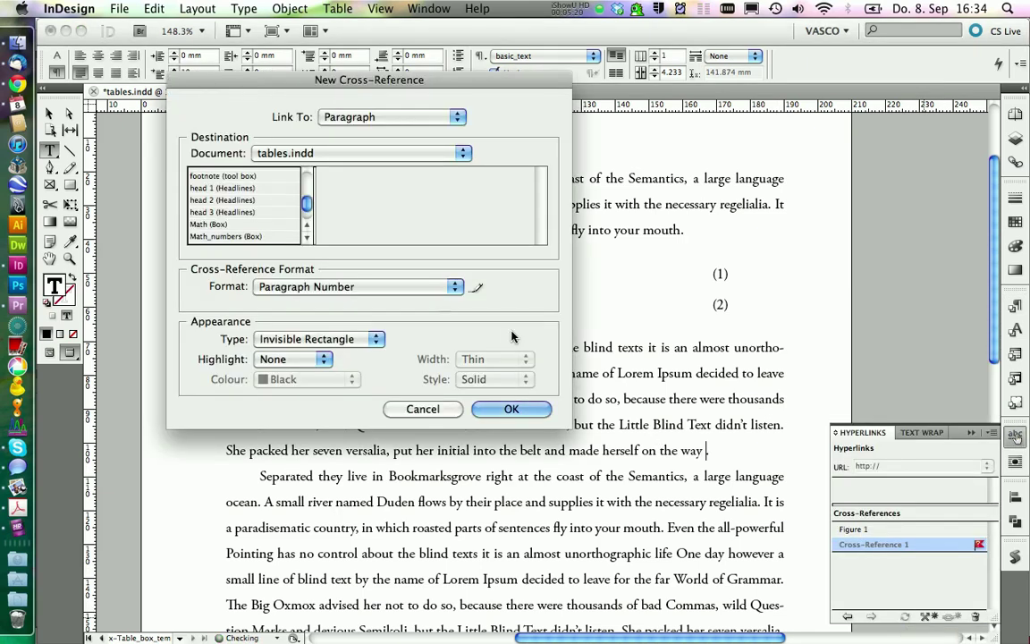
{"action": "left_click", "coordinate": [206, 238]}
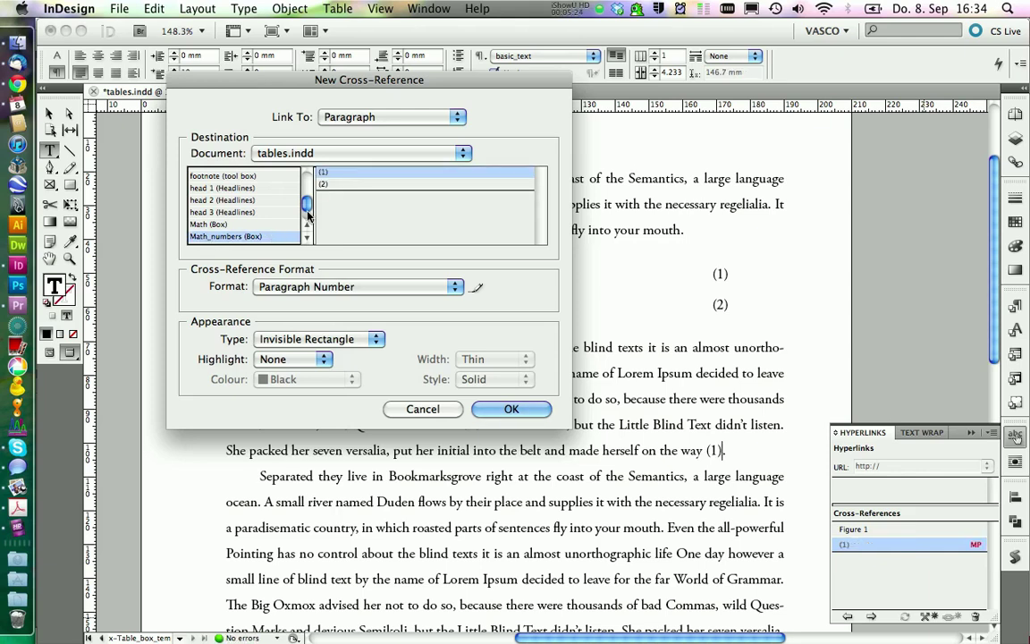
{"action": "left_click", "coordinate": [335, 184]}
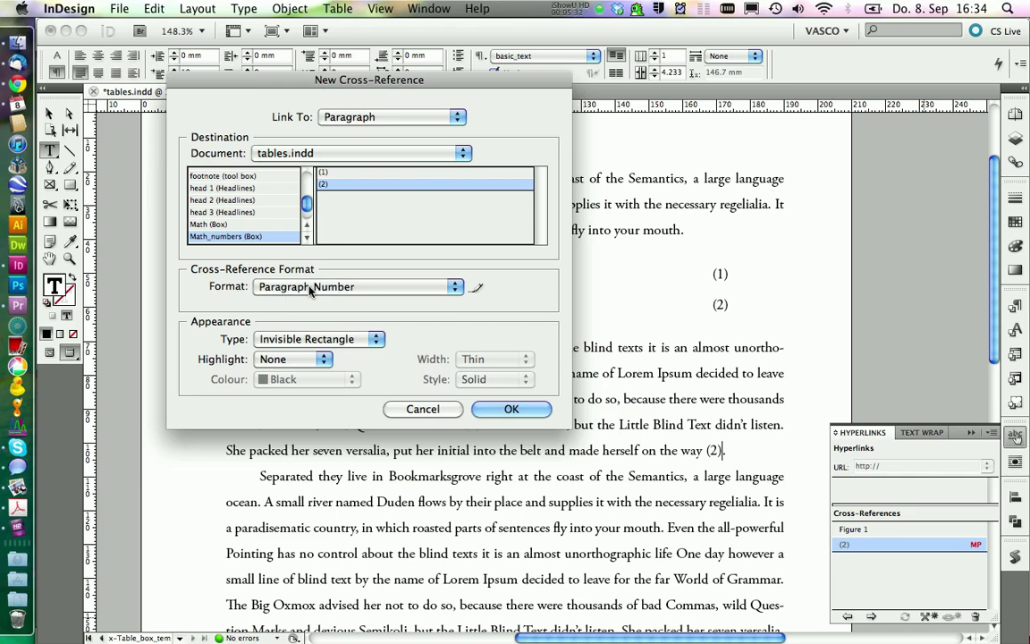
{"action": "left_click", "coordinate": [512, 409]}
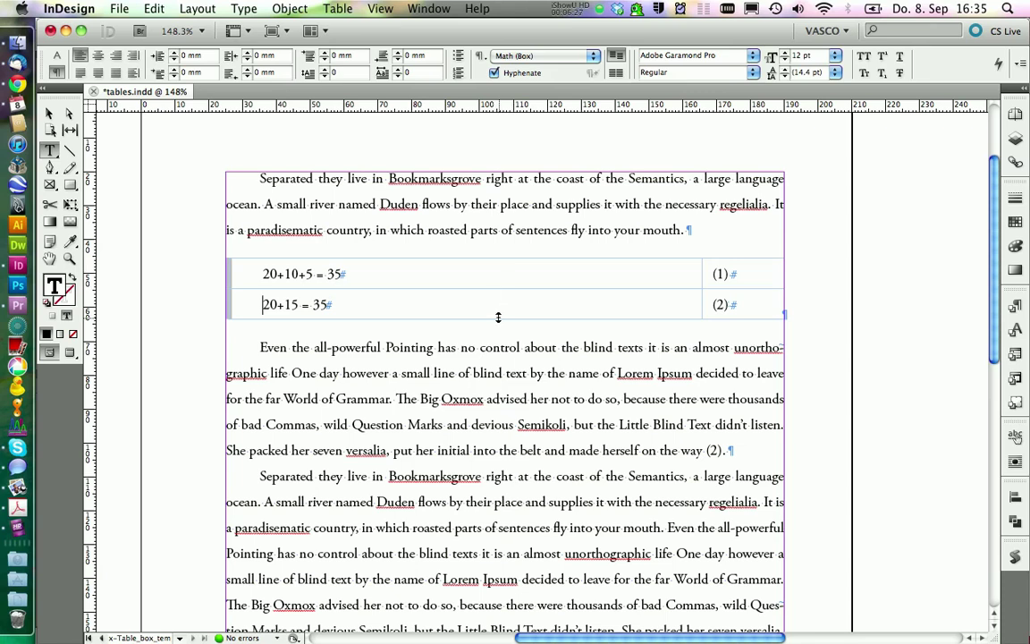
{"action": "left_click", "coordinate": [1014, 116]}
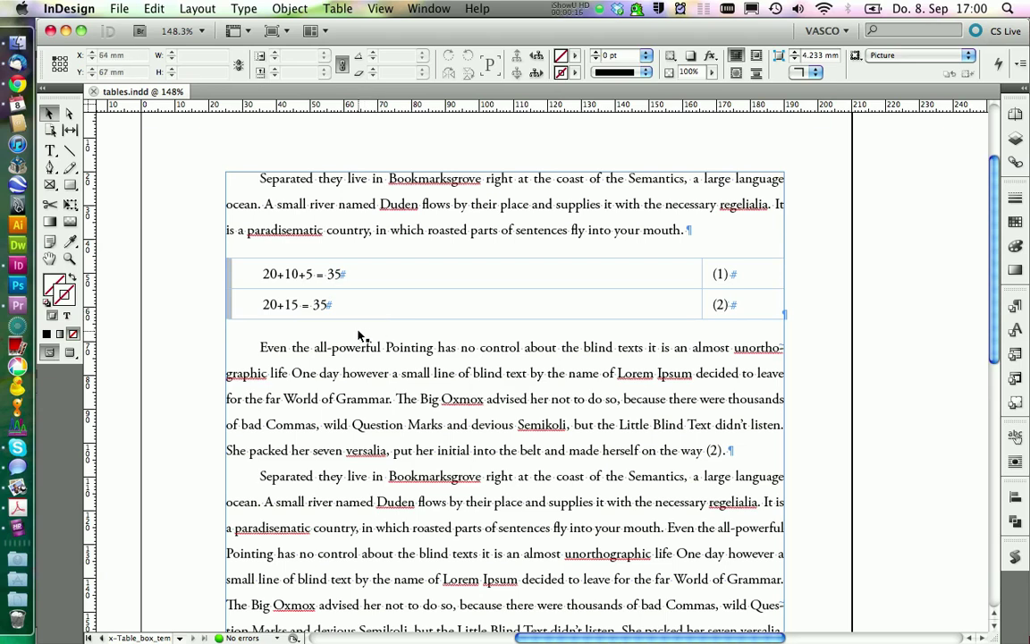
{"action": "double_click", "coordinate": [360, 346]}
Paste a copy of the equation box into a new paragraph below
{"action": "left_click_drag", "start_coordinate": [333, 273], "coordinate": [357, 295]}
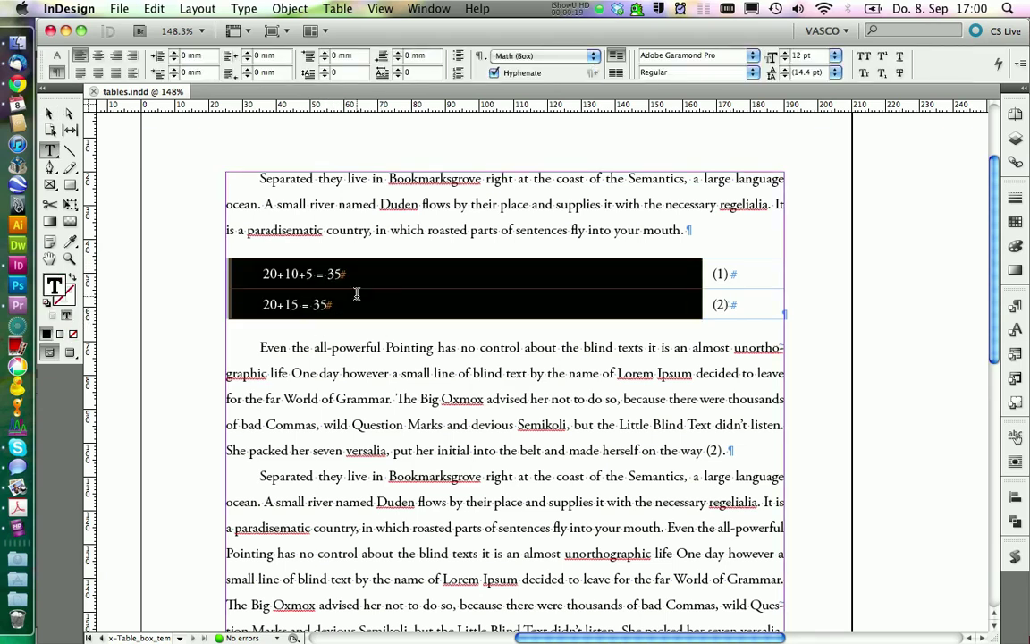
{"action": "left_click", "coordinate": [248, 476]}
{"action": "key", "text": "Return"}
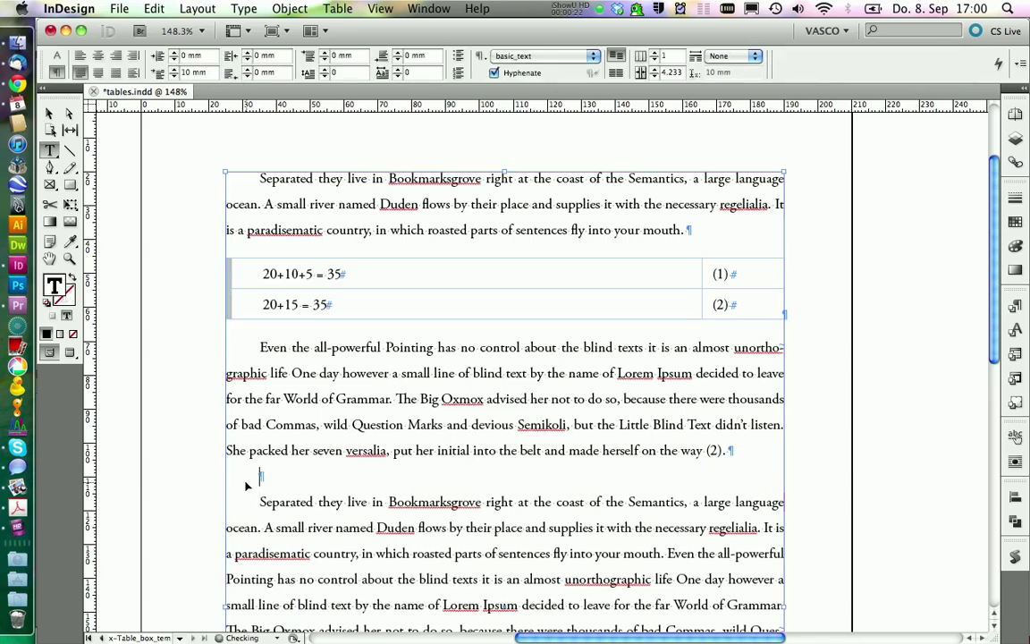
{"action": "key", "text": "ctrl+v"}
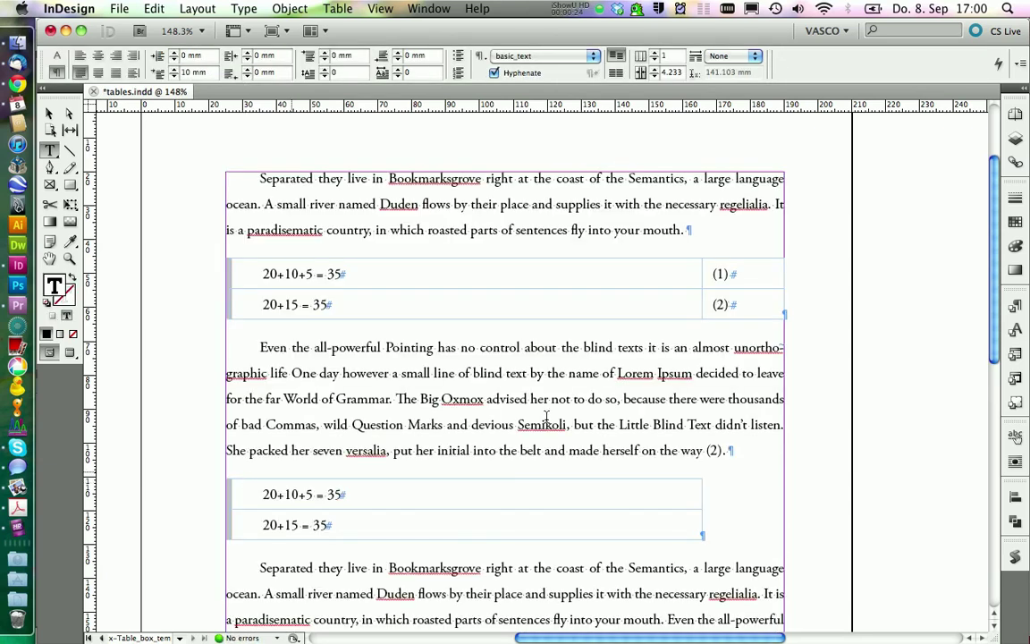
Reduce the copied box to one empty full-width cell by deleting its second row and equation
{"action": "left_click", "coordinate": [695, 524]}
{"action": "right_click", "coordinate": [695, 525]}
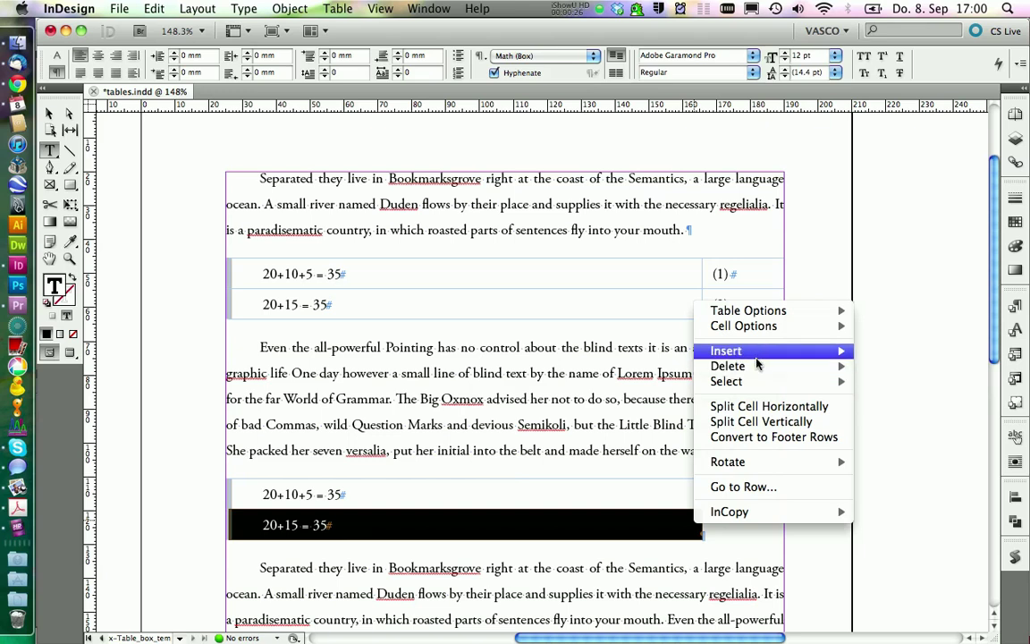
{"action": "mouse_move", "coordinate": [804, 366]}
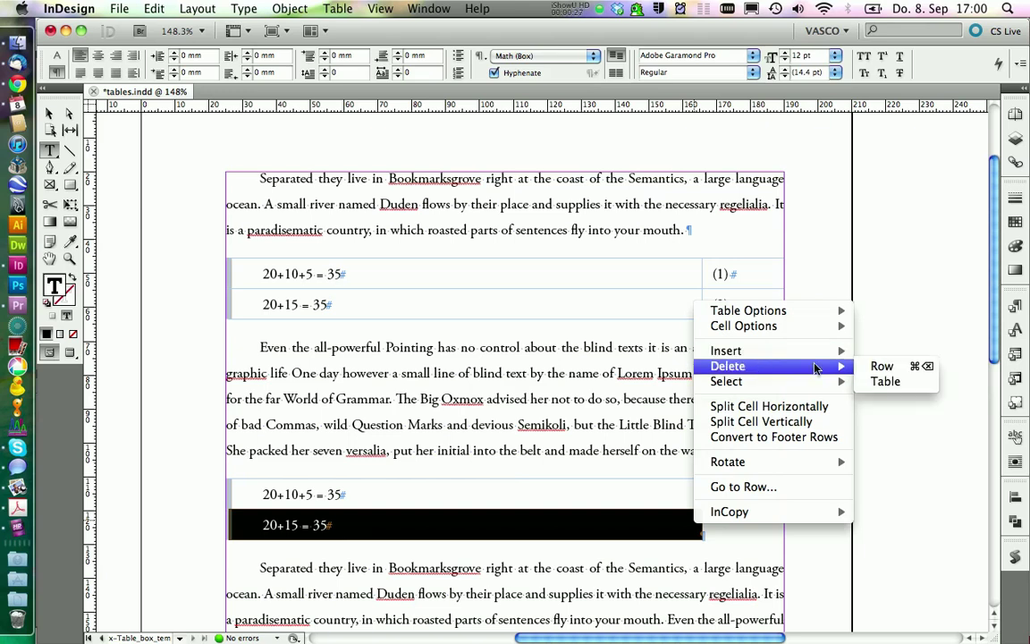
{"action": "left_click", "coordinate": [880, 368]}
{"action": "left_click_drag", "start_coordinate": [705, 489], "coordinate": [784, 489]}
{"action": "left_click", "coordinate": [681, 483]}
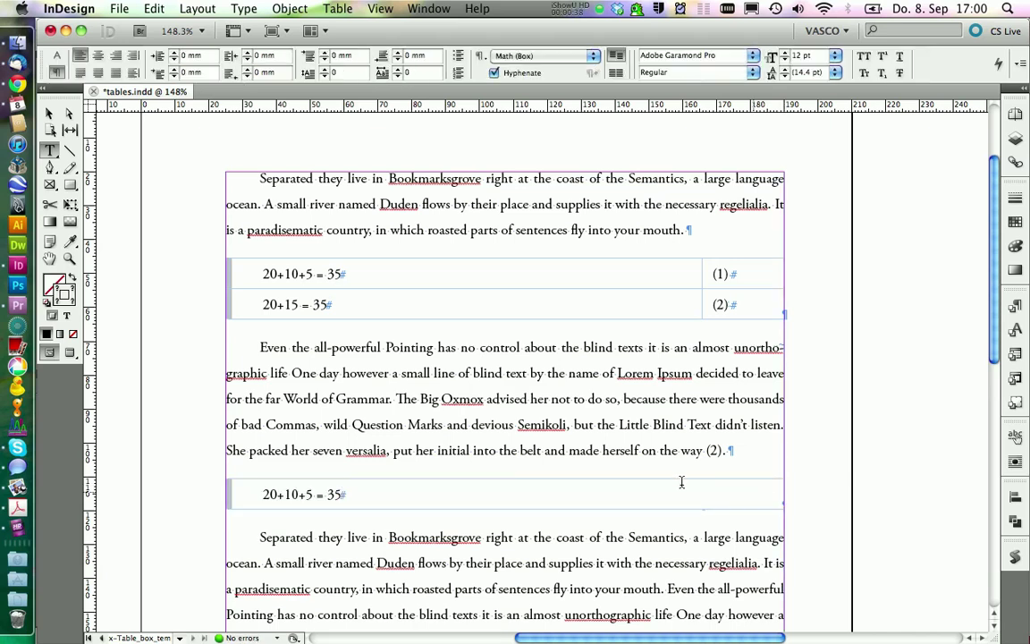
{"action": "left_click_drag", "start_coordinate": [398, 494], "coordinate": [262, 498]}
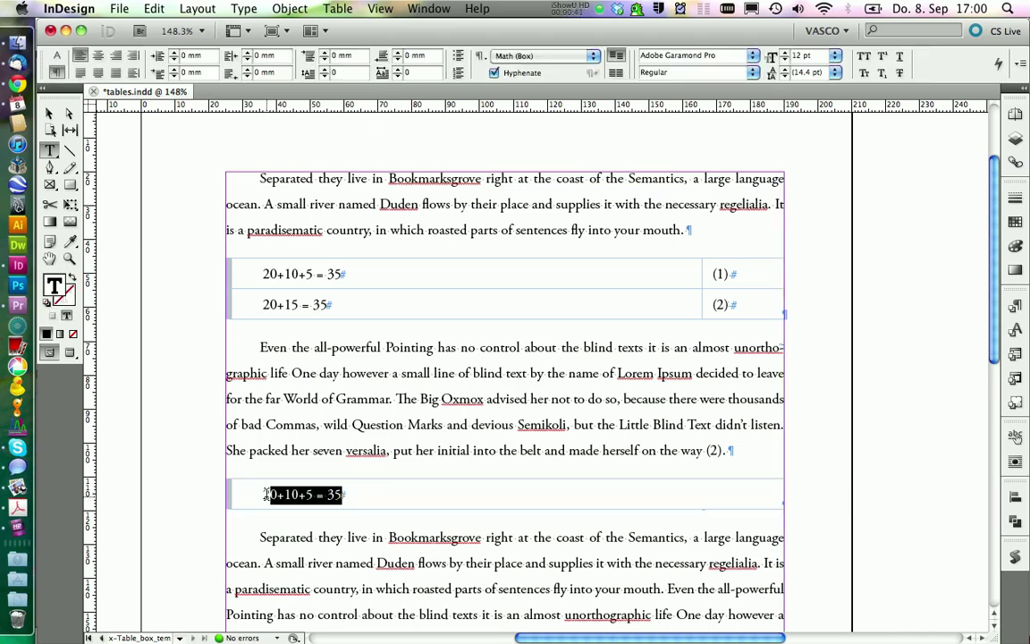
{"action": "key", "text": "BackSpace"}
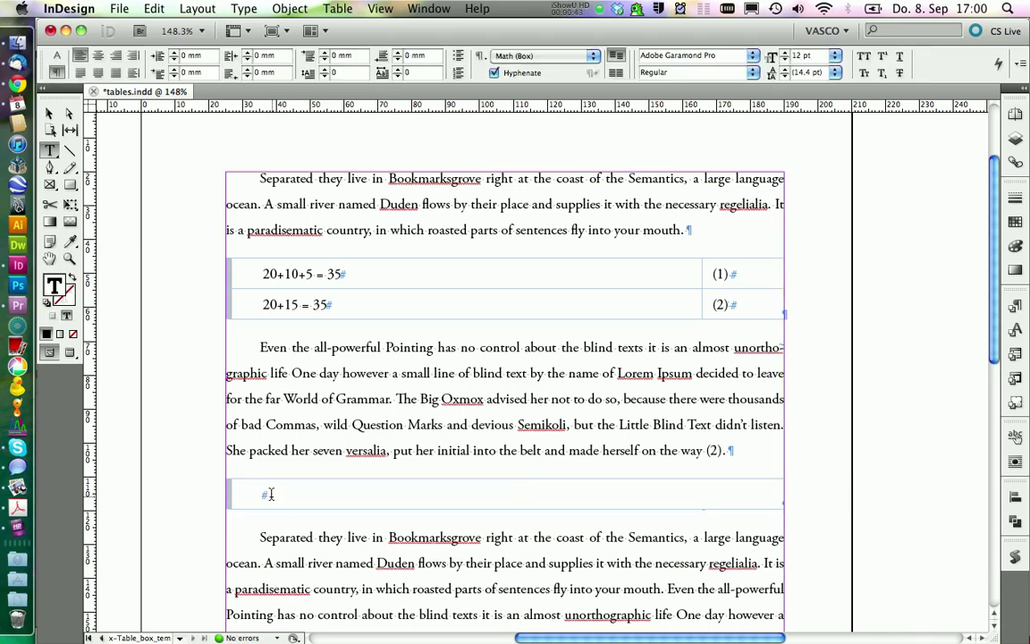
{"action": "scroll", "coordinate": [289, 501], "scroll_direction": "down", "scroll_amount": 3}
{"action": "left_click_drag", "start_coordinate": [232, 411], "coordinate": [762, 435]}
{"action": "key", "text": "super+c"}
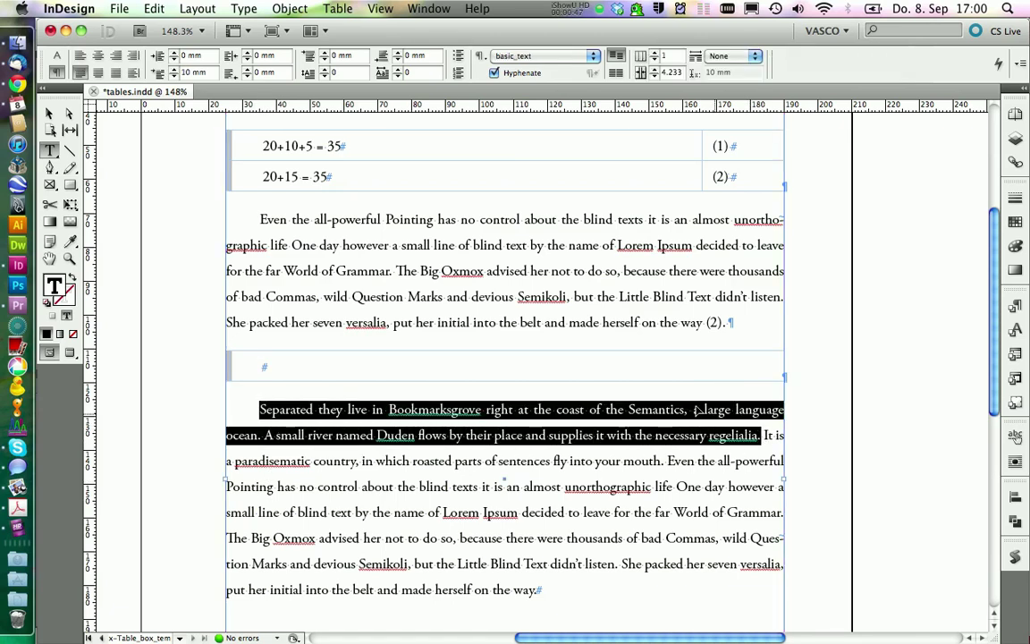
Paste the Bookmarksgrove passage into the box in quotation marks, followed by an author-and-year source line ending 2006
{"action": "left_click", "coordinate": [540, 373]}
{"action": "key", "text": "super+v"}
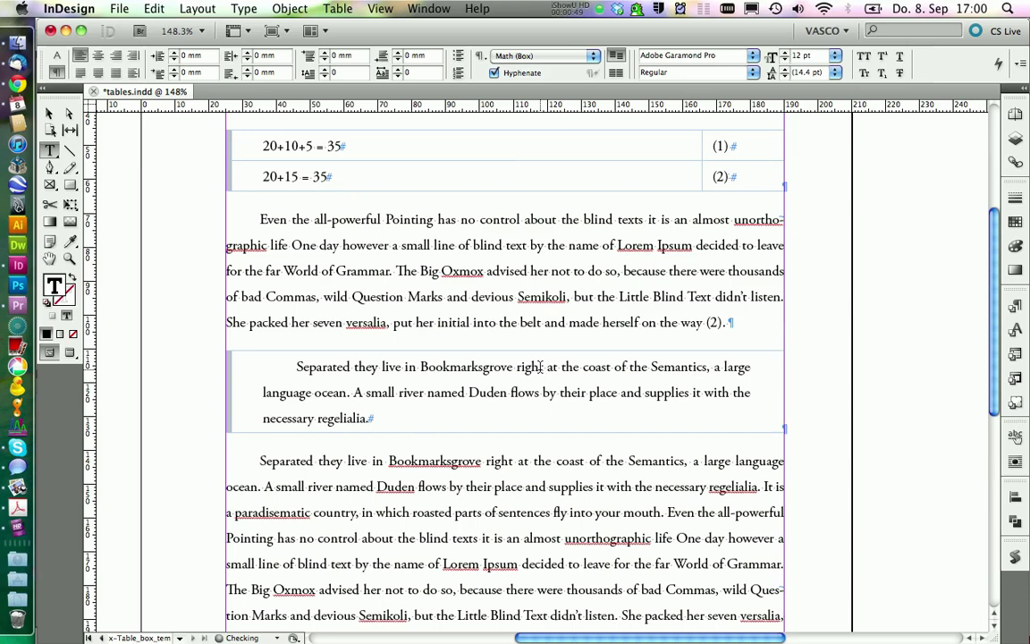
{"action": "scroll", "coordinate": [462, 408], "scroll_direction": "up", "scroll_amount": 2}
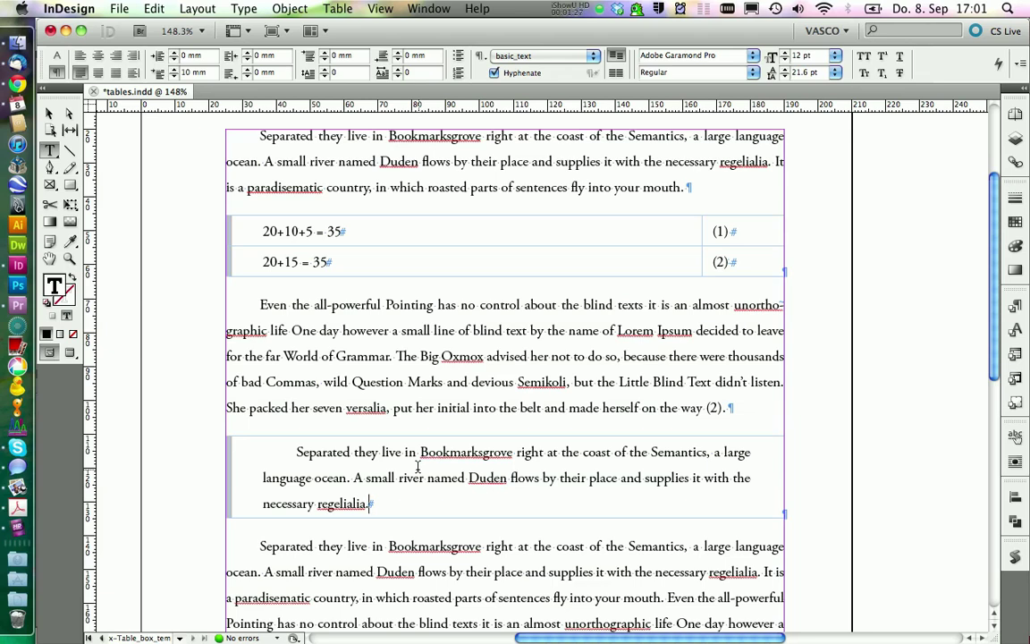
{"action": "key", "text": "Return"}
{"action": "type", "text": "- Bob 2006"}
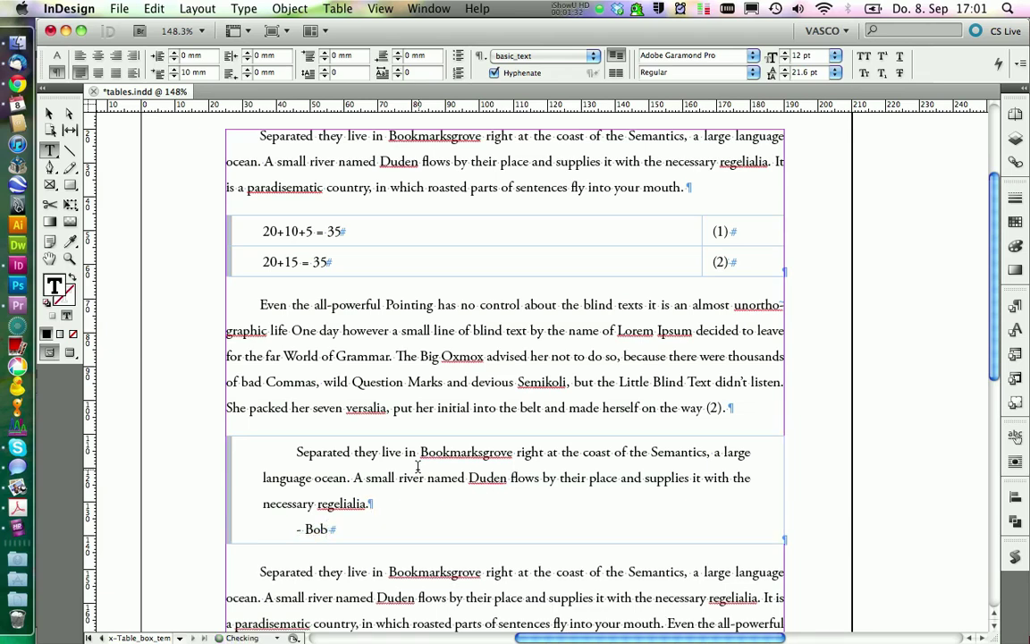
{"action": "left_click", "coordinate": [296, 452]}
{"action": "type", "text": "\""}
{"action": "left_click", "coordinate": [371, 503]}
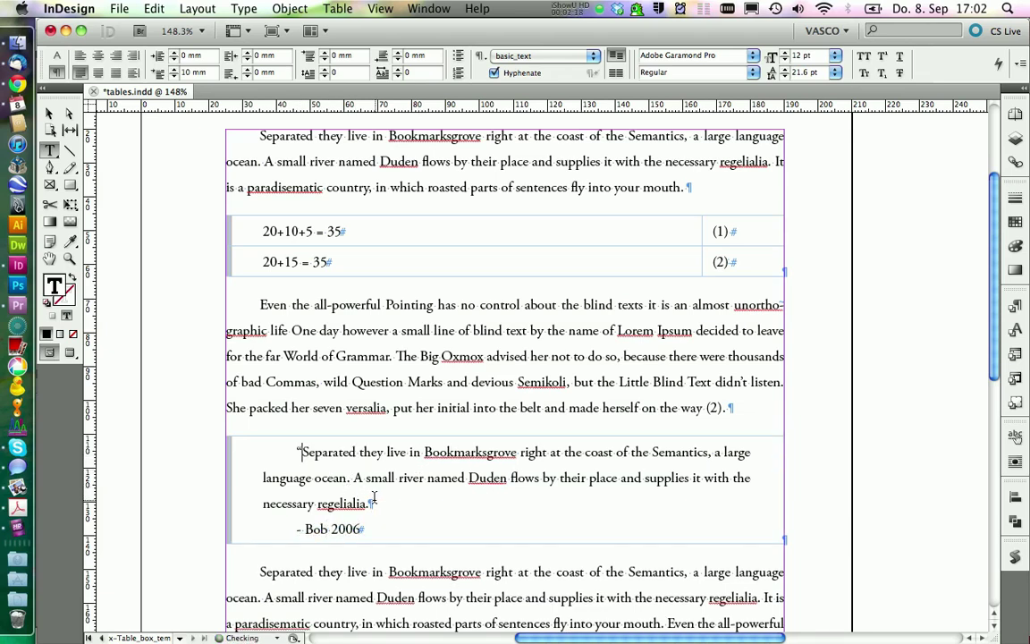
{"action": "type", "text": "\""}
{"action": "left_click", "coordinate": [1015, 305]}
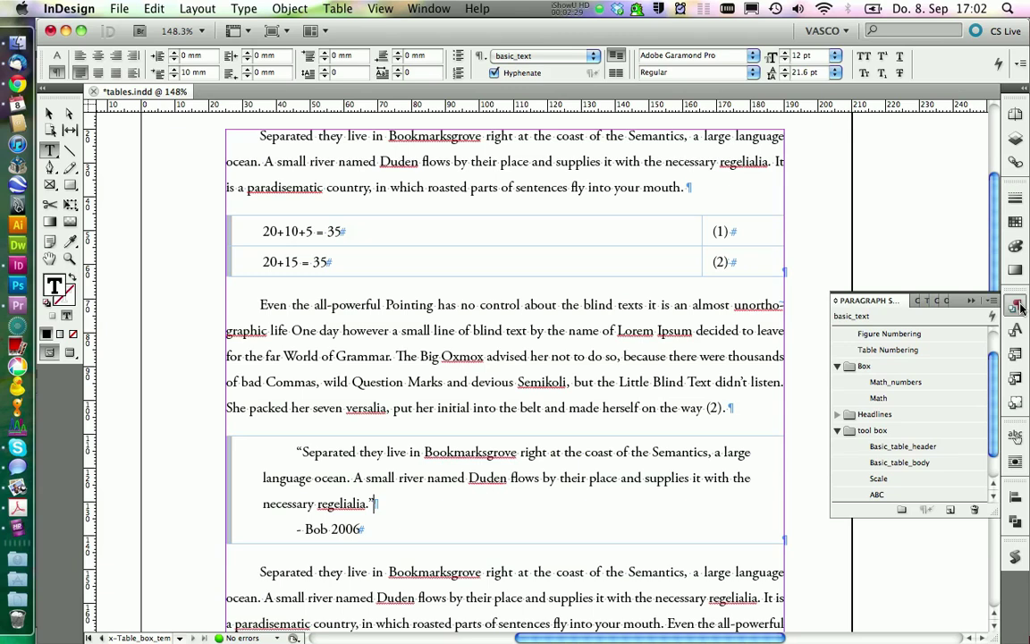
Create a new paragraph style named Quotation in the Box group
{"action": "left_click", "coordinate": [864, 365]}
{"action": "left_click", "coordinate": [950, 509]}
{"action": "type", "text": "Q"}
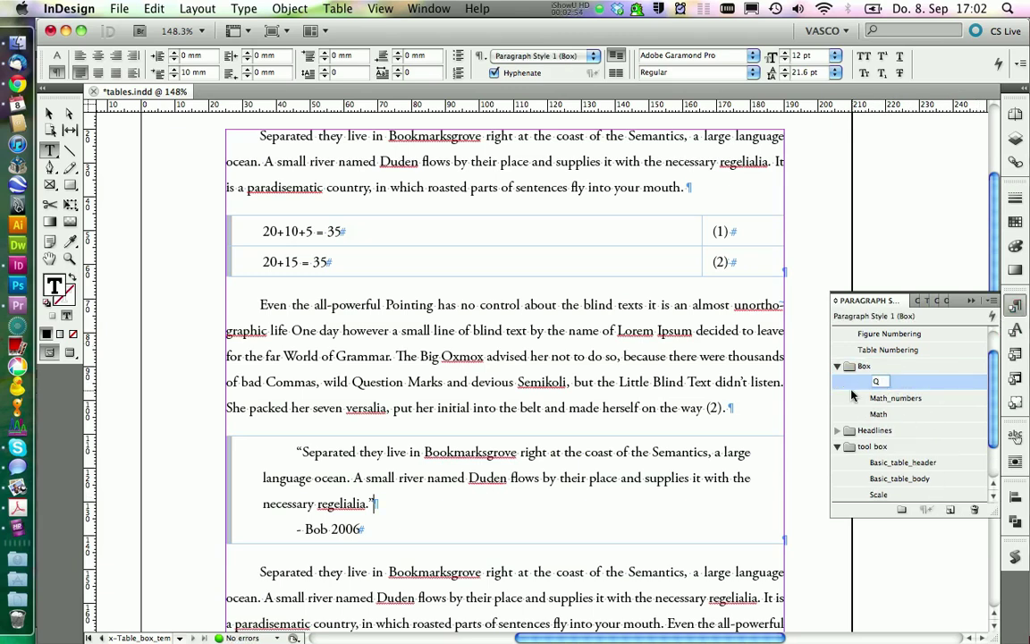
{"action": "type", "text": "uotation"}
{"action": "key", "text": "Return"}
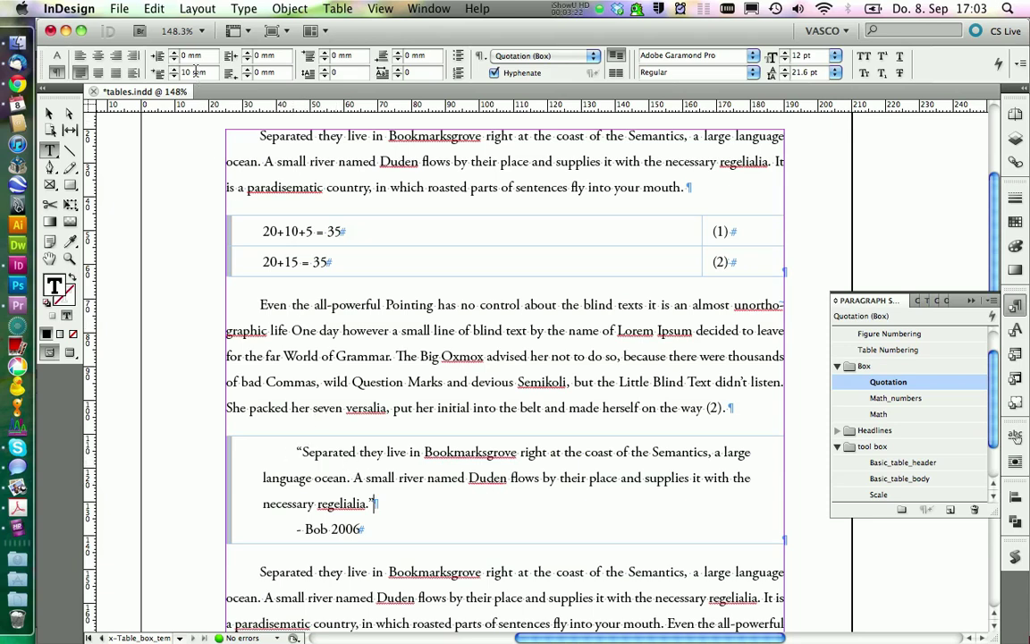
Set the quote's first-line indent to 0 and redefine the Quotation style to match
{"action": "left_click", "coordinate": [154, 73]}
{"action": "type", "text": "0"}
{"action": "key", "text": "Return"}
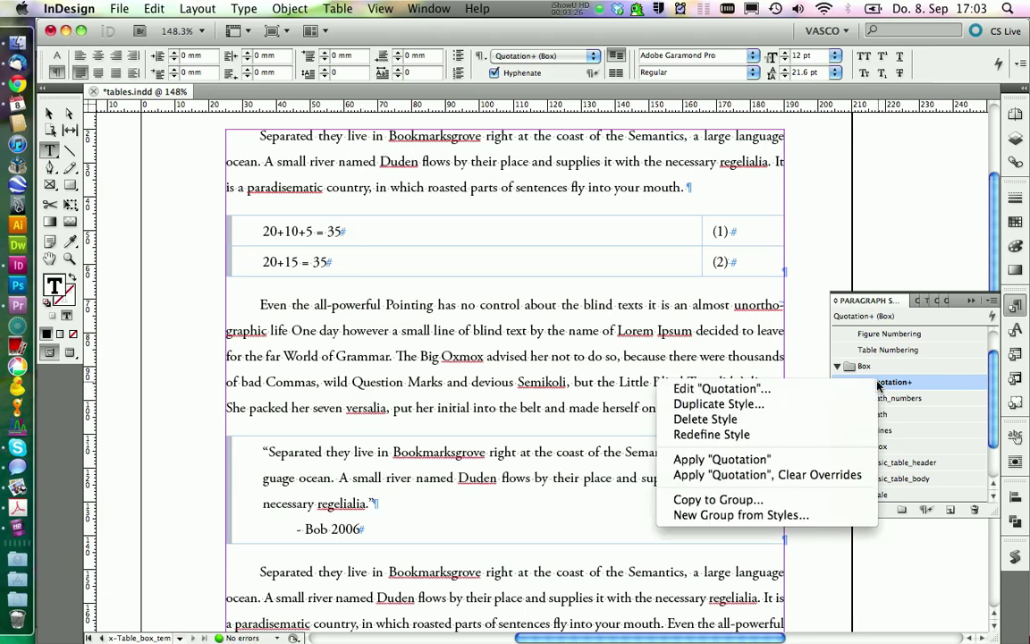
{"action": "right_click", "coordinate": [880, 382]}
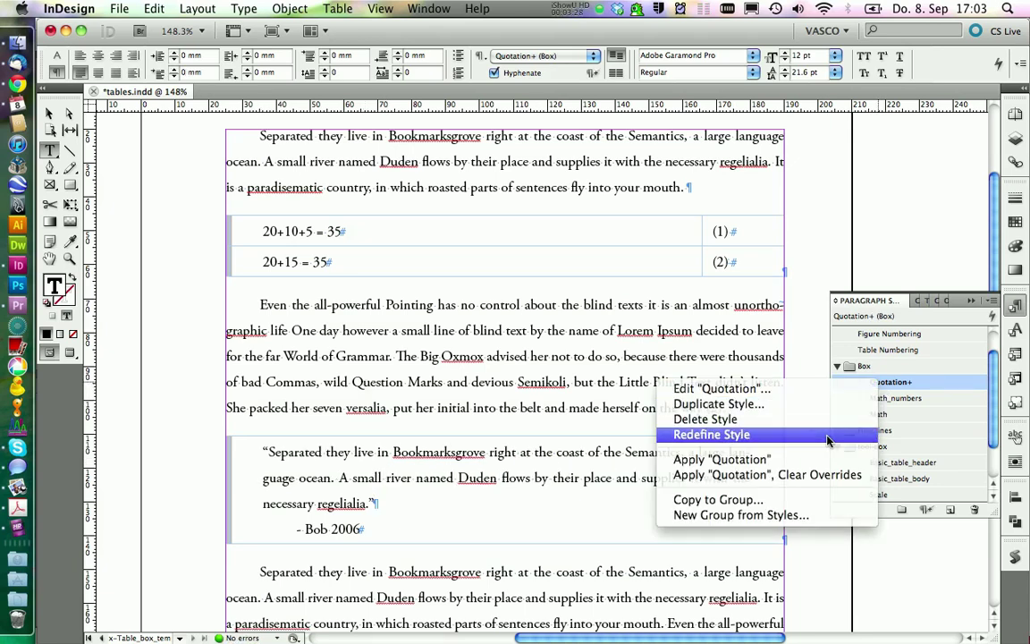
{"action": "left_click", "coordinate": [711, 434]}
{"action": "left_click", "coordinate": [379, 529]}
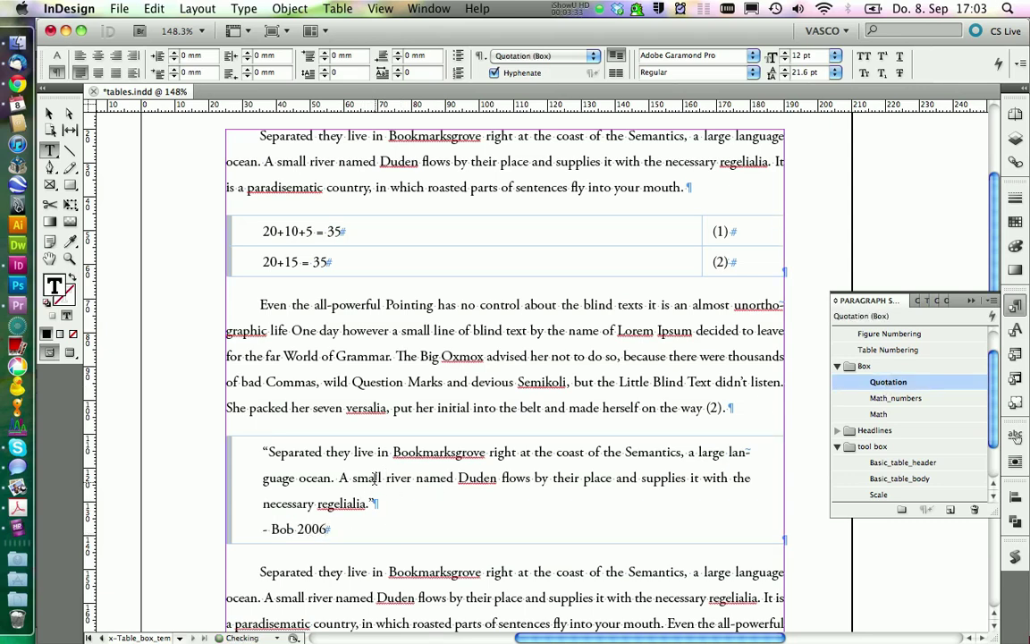
{"action": "left_click", "coordinate": [375, 477]}
Save, apply the italic character style to the quotation only, and switch to Preview
{"action": "key", "text": "super+s"}
{"action": "left_click_drag", "start_coordinate": [374, 504], "coordinate": [265, 455]}
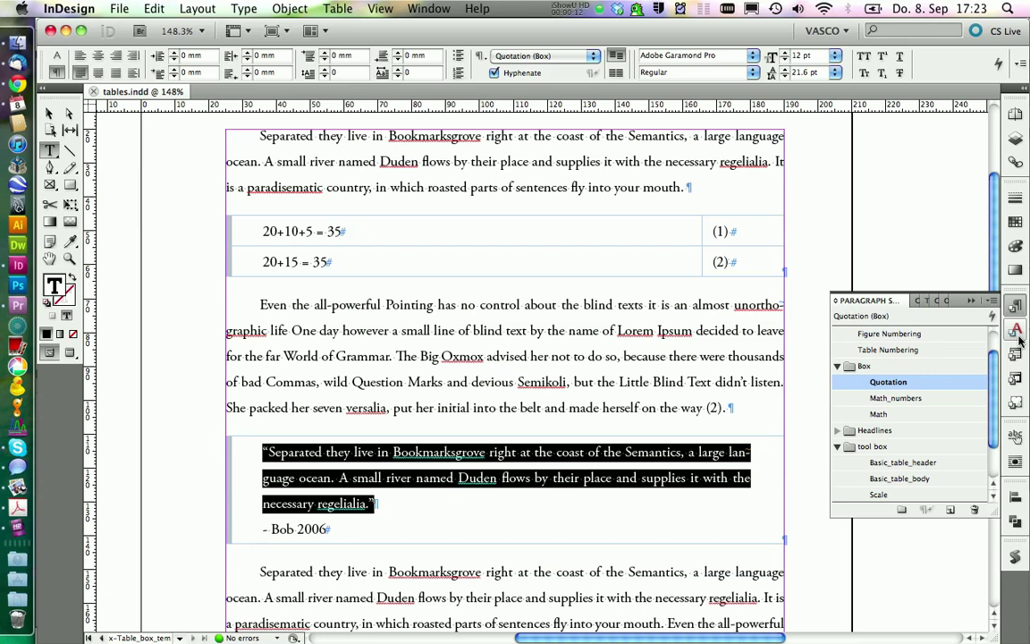
{"action": "left_click", "coordinate": [927, 301]}
{"action": "left_click", "coordinate": [868, 350]}
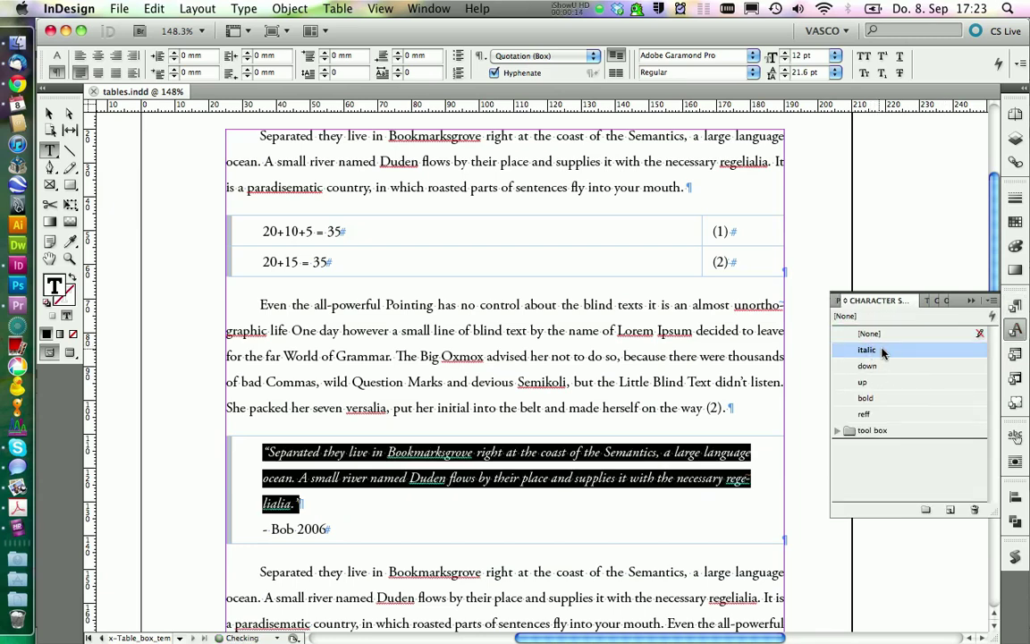
{"action": "left_click", "coordinate": [463, 456]}
{"action": "left_click", "coordinate": [68, 353]}
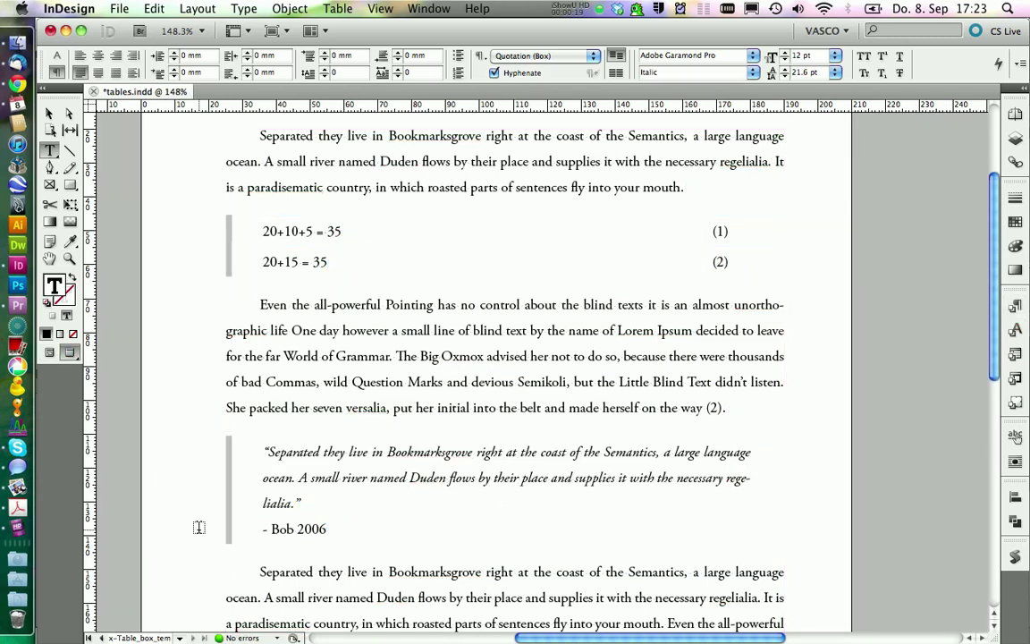
{"action": "scroll", "coordinate": [179, 461], "scroll_direction": "down", "scroll_amount": 2}
{"action": "left_click", "coordinate": [280, 538]}
{"action": "scroll", "coordinate": [277, 532], "scroll_direction": "up", "scroll_amount": 2}
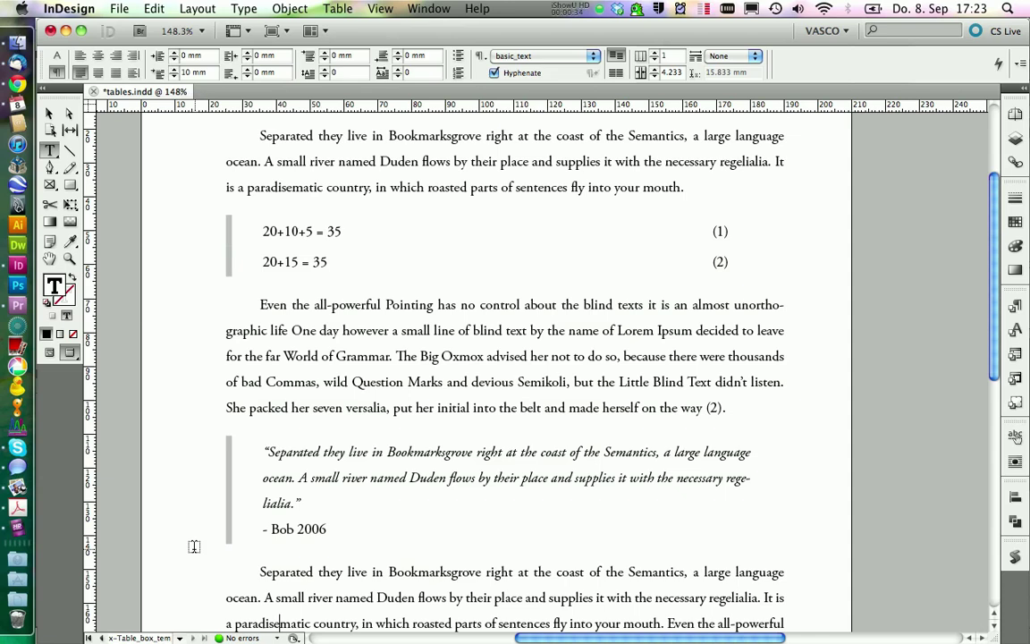
Paste a copy of the quote box in a new paragraph after the last body paragraph
{"action": "left_click", "coordinate": [49, 352]}
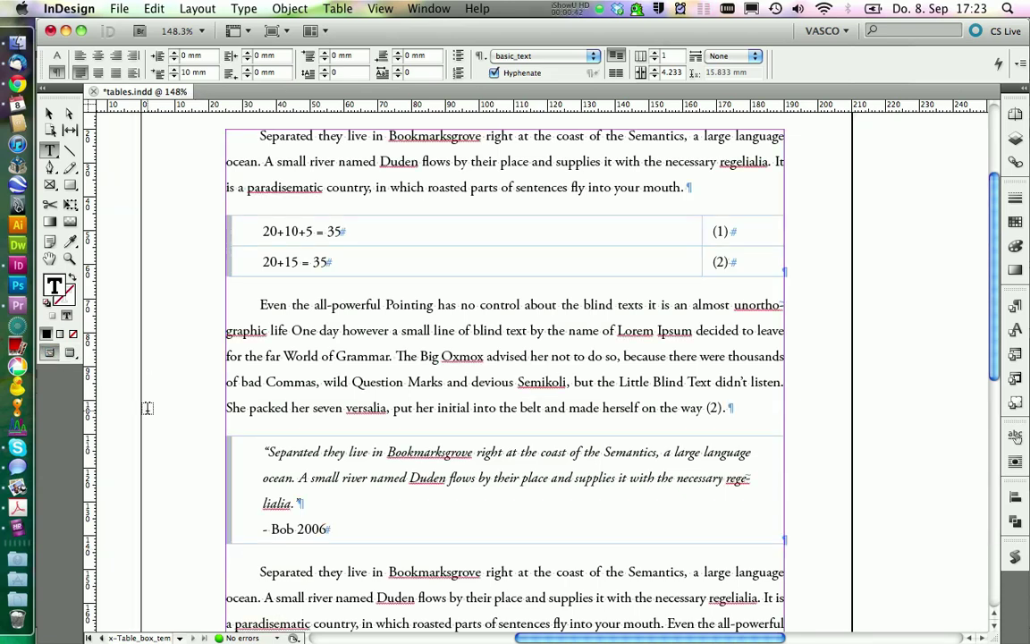
{"action": "scroll", "coordinate": [253, 444], "scroll_direction": "down", "scroll_amount": 5}
{"action": "left_click", "coordinate": [292, 281]}
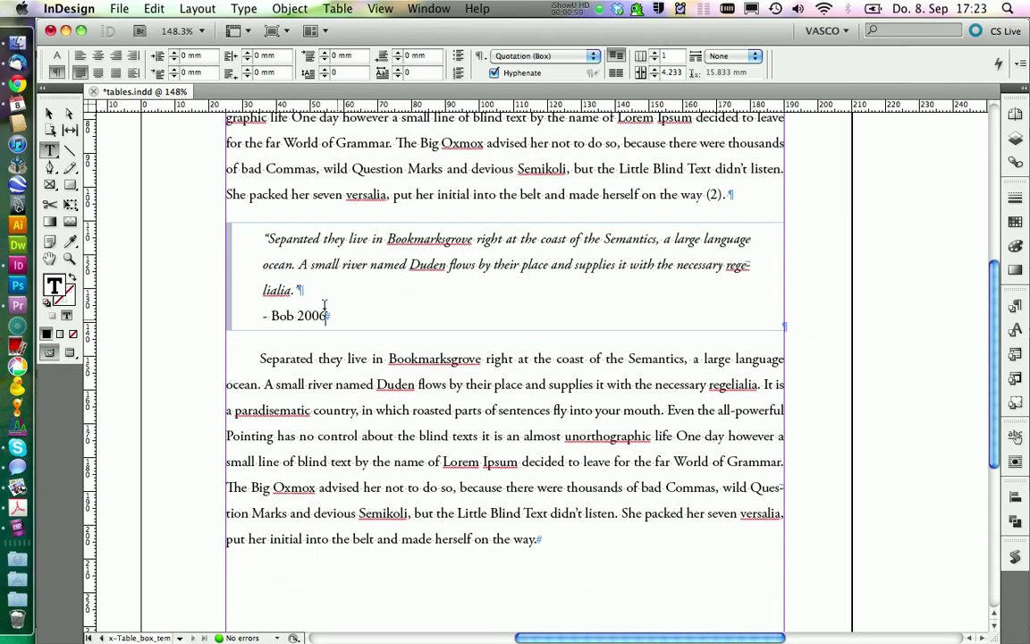
{"action": "key", "text": "Escape"}
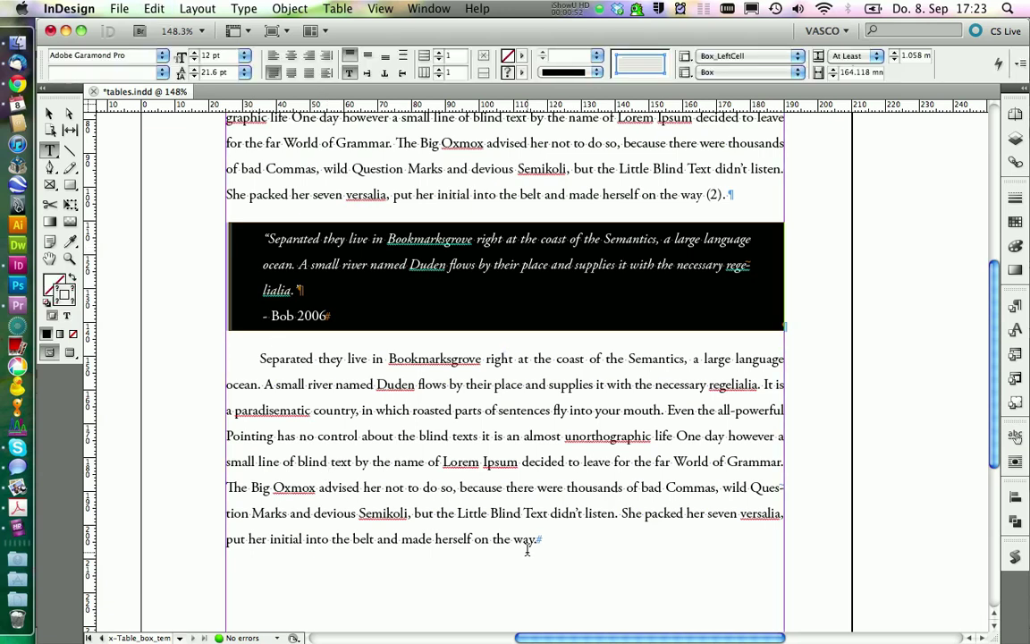
{"action": "left_click", "coordinate": [522, 554]}
{"action": "key", "text": "Return"}
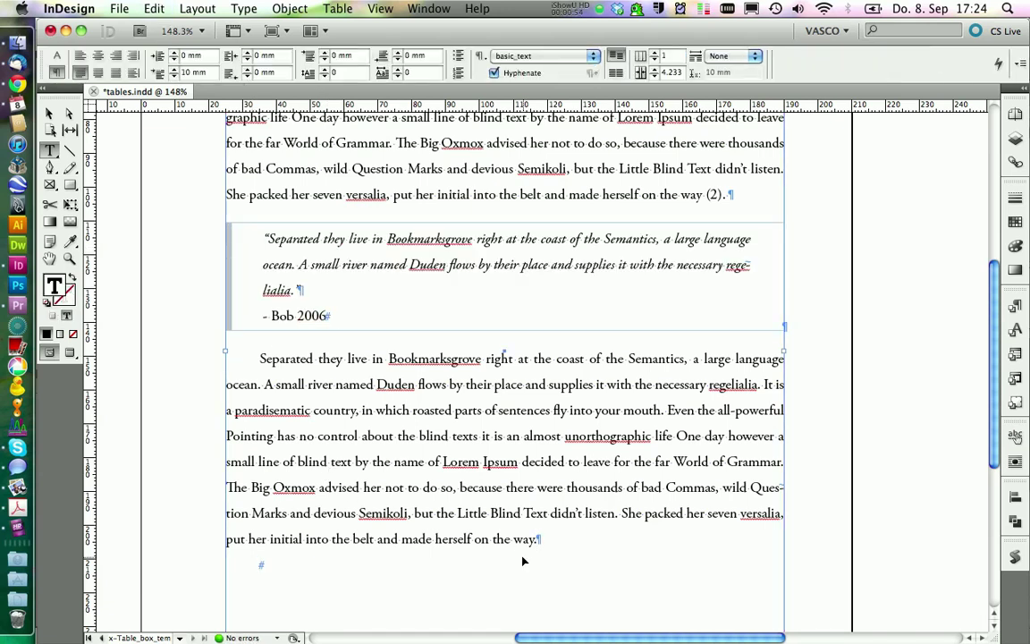
{"action": "key", "text": "super+v"}
Delete the quote text from the copied box, leaving only the source line
{"action": "scroll", "coordinate": [522, 554], "scroll_direction": "down", "scroll_amount": 3}
{"action": "left_click_drag", "start_coordinate": [299, 442], "coordinate": [268, 395]}
{"action": "key", "text": "BackSpace"}
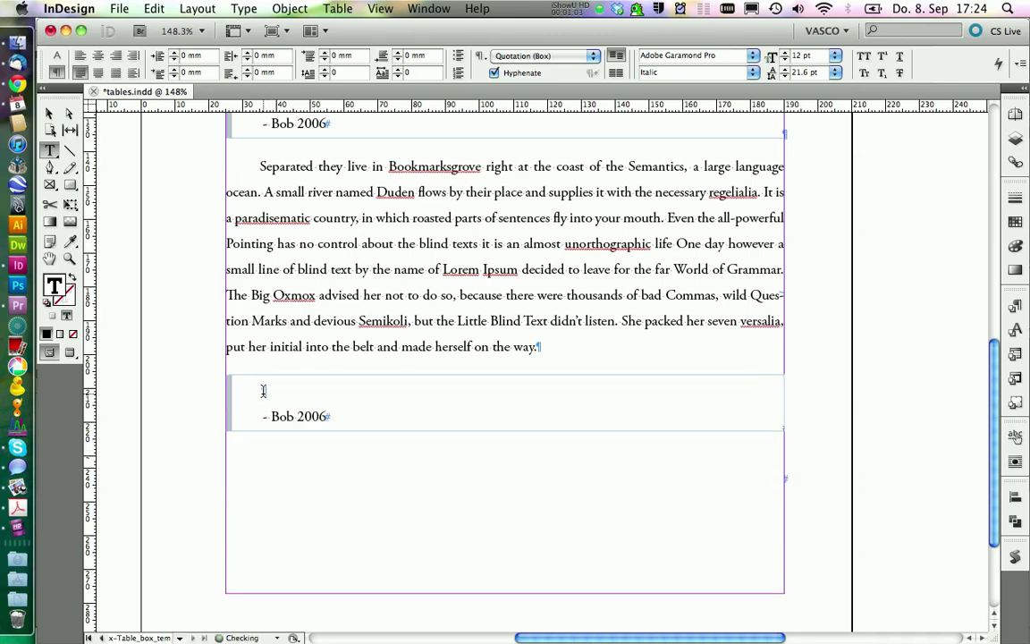
{"action": "key", "text": "Delete"}
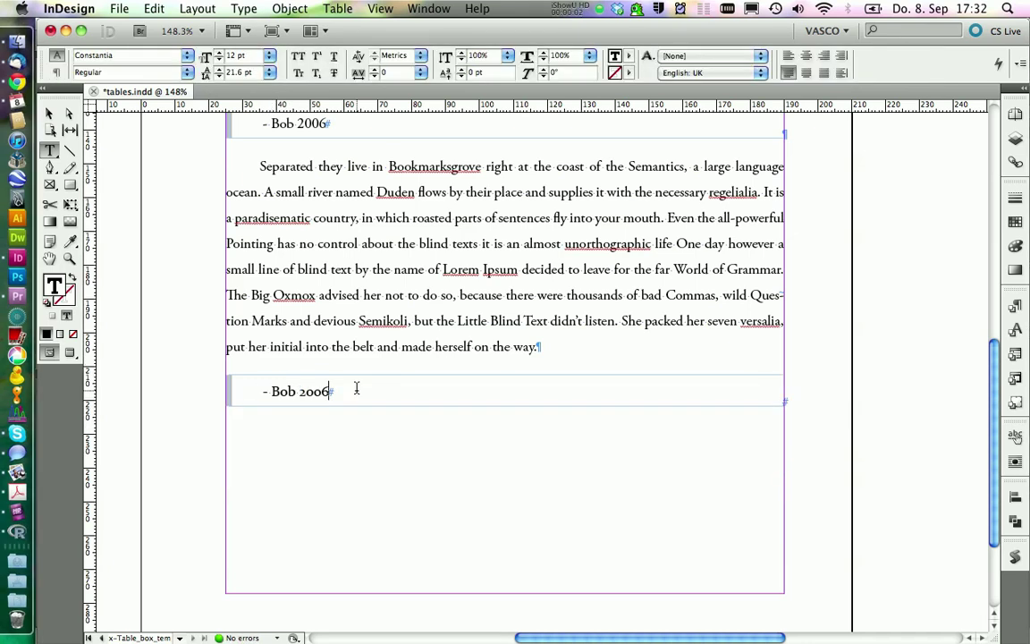
{"action": "left_click_drag", "start_coordinate": [355, 386], "coordinate": [258, 386]}
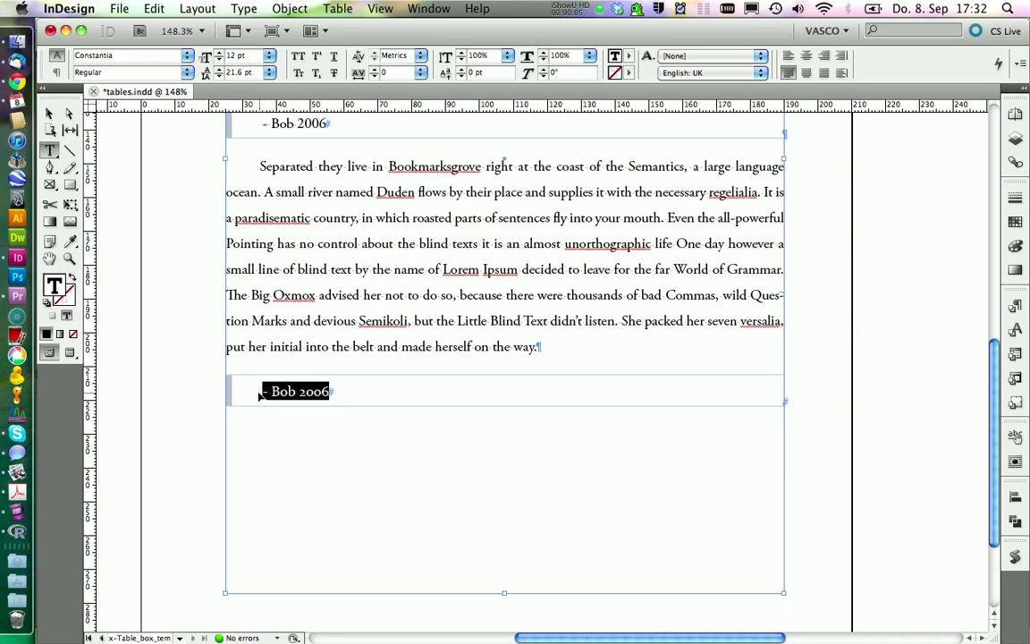
Replace the source line with the R code and set it in Monaco
{"action": "type", "text": "Comp <- function(x){ \tlag.x <- c(tail(test,-1),NA) \tif(x==lag.x) 1 else 0 } unlist(lapply(test, Comp)) test"}
{"action": "key", "text": "super+a"}
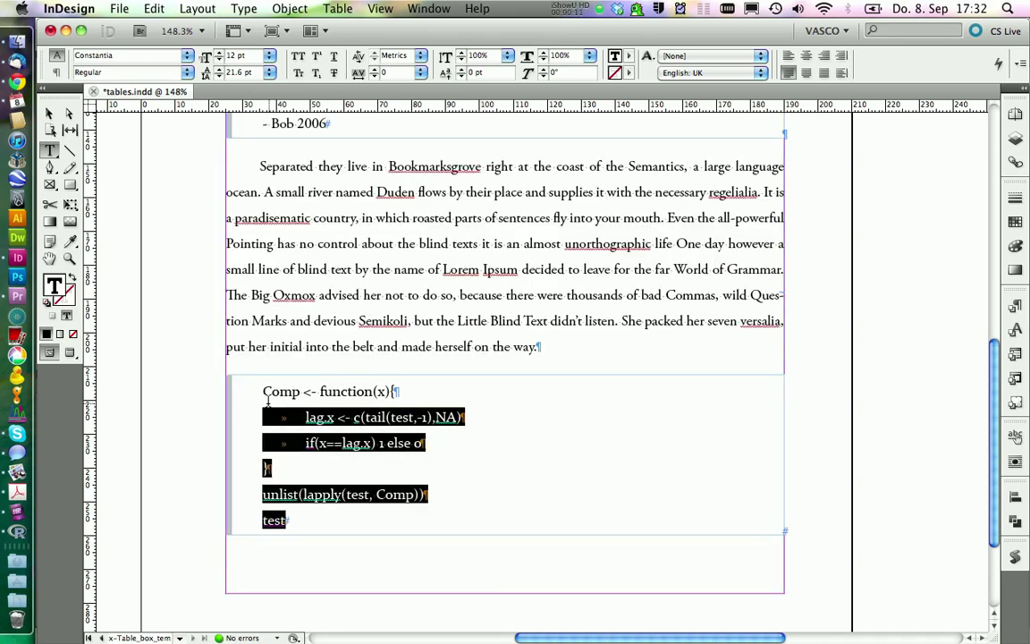
{"action": "left_click", "coordinate": [188, 56]}
{"action": "key", "text": "Down"}
{"action": "key", "text": "Down"}
{"action": "key", "text": "Down"}
{"action": "key", "text": "Down"}
{"action": "key", "text": "Down"}
{"action": "key", "text": "Down"}
{"action": "key", "text": "Down"}
{"action": "key", "text": "Down"}
{"action": "key", "text": "Down"}
{"action": "key", "text": "Down"}
{"action": "key", "text": "Down"}
{"action": "key", "text": "Down"}
{"action": "key", "text": "Down"}
{"action": "key", "text": "Down"}
{"action": "key", "text": "Down"}
{"action": "key", "text": "Down"}
{"action": "key", "text": "Down"}
{"action": "key", "text": "Down"}
{"action": "key", "text": "Down"}
{"action": "key", "text": "Down"}
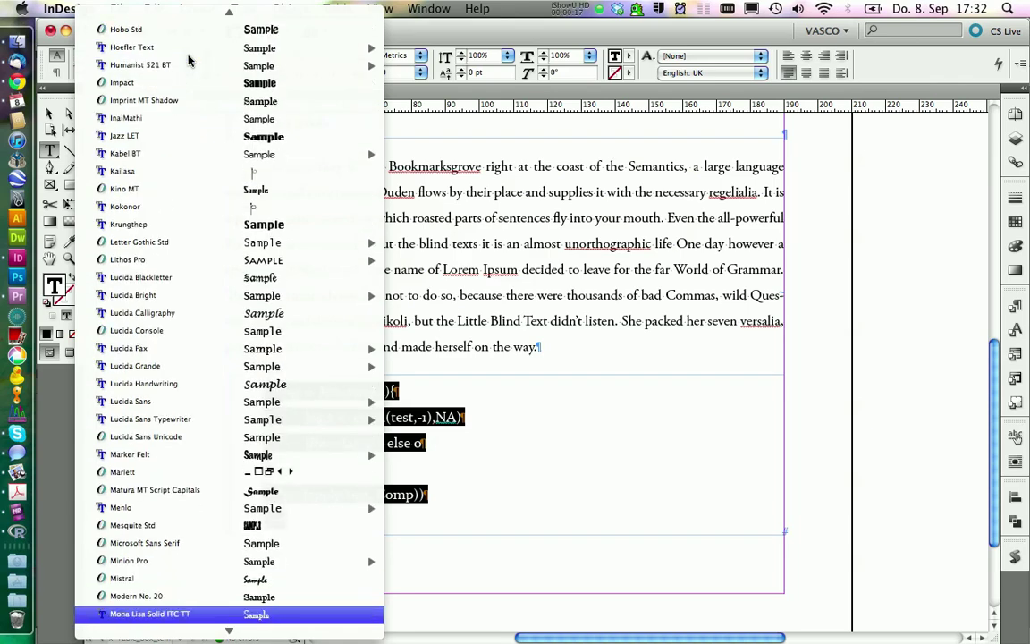
{"action": "key", "text": "Down"}
{"action": "key", "text": "Return"}
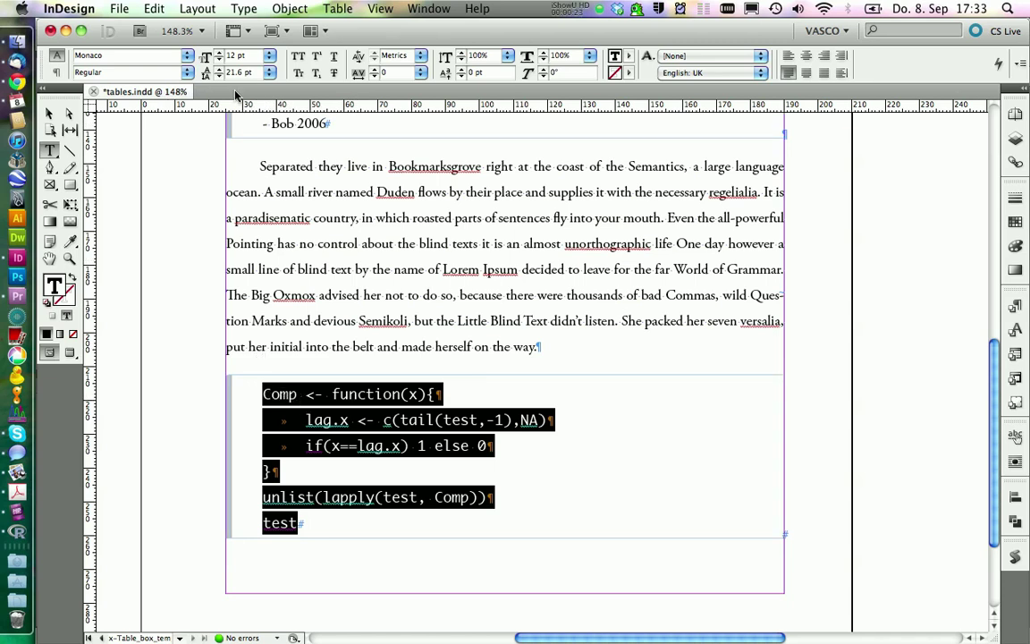
Reduce the code to 8 pt with Auto leading (9.6 pt)
{"action": "left_click", "coordinate": [219, 60]}
{"action": "left_click", "coordinate": [219, 60]}
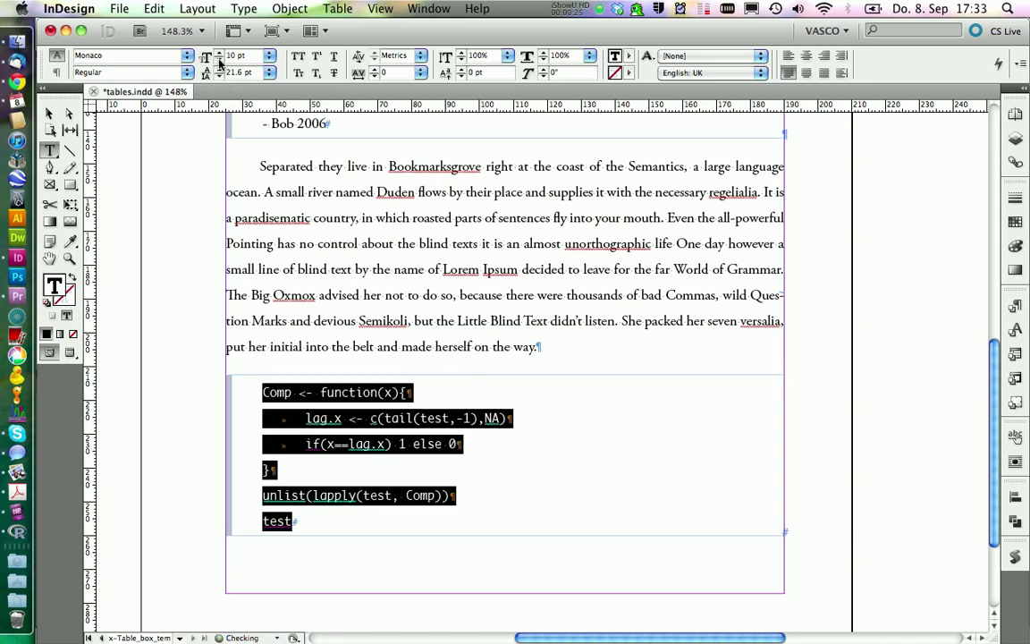
{"action": "left_click", "coordinate": [219, 60]}
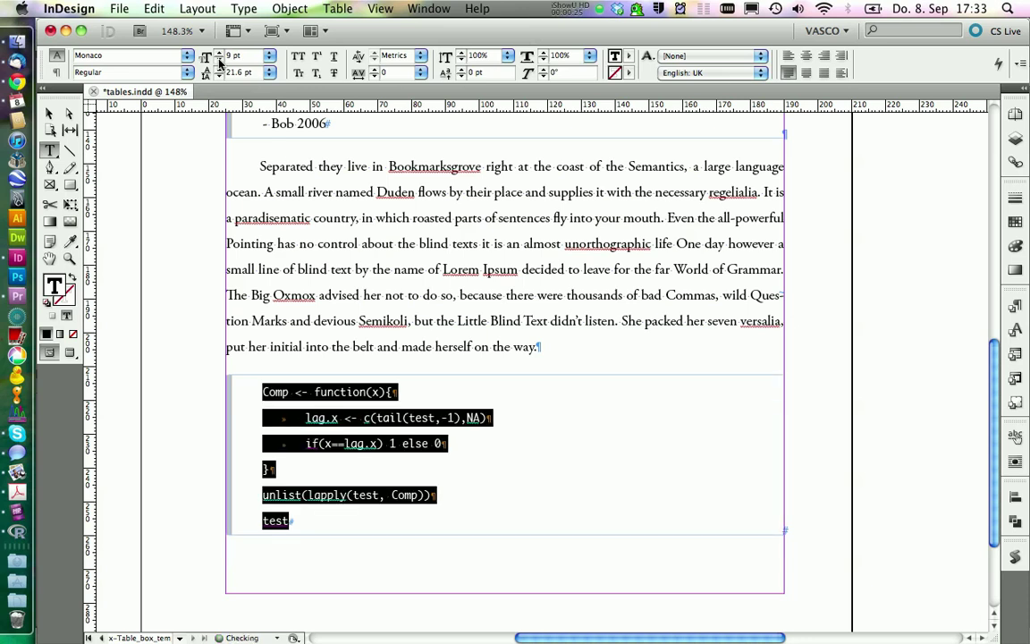
{"action": "left_click", "coordinate": [269, 71]}
{"action": "left_click", "coordinate": [258, 85]}
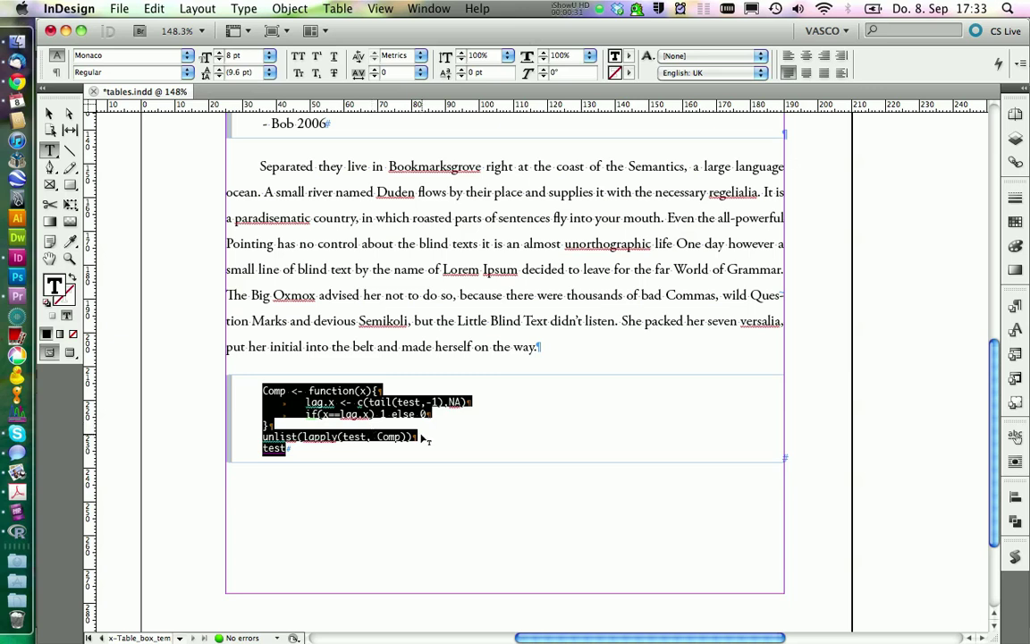
{"action": "left_click_drag", "start_coordinate": [356, 443], "coordinate": [262, 436]}
Create a paragraph style named Programing from the selected Monaco code and apply it to the code block
{"action": "left_click", "coordinate": [306, 402], "text": "shift"}
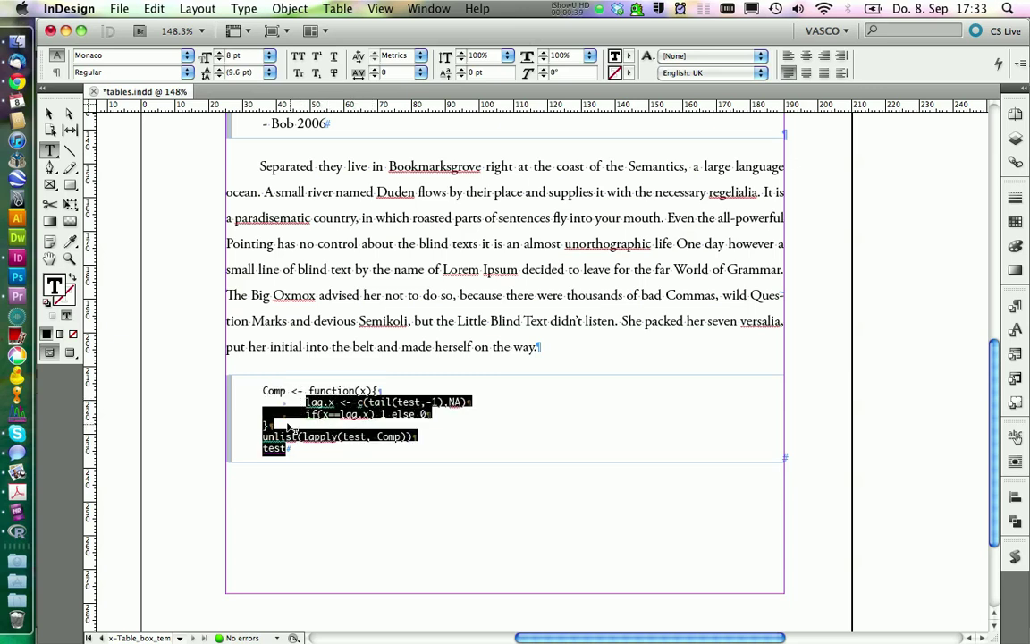
{"action": "left_click", "coordinate": [1015, 309]}
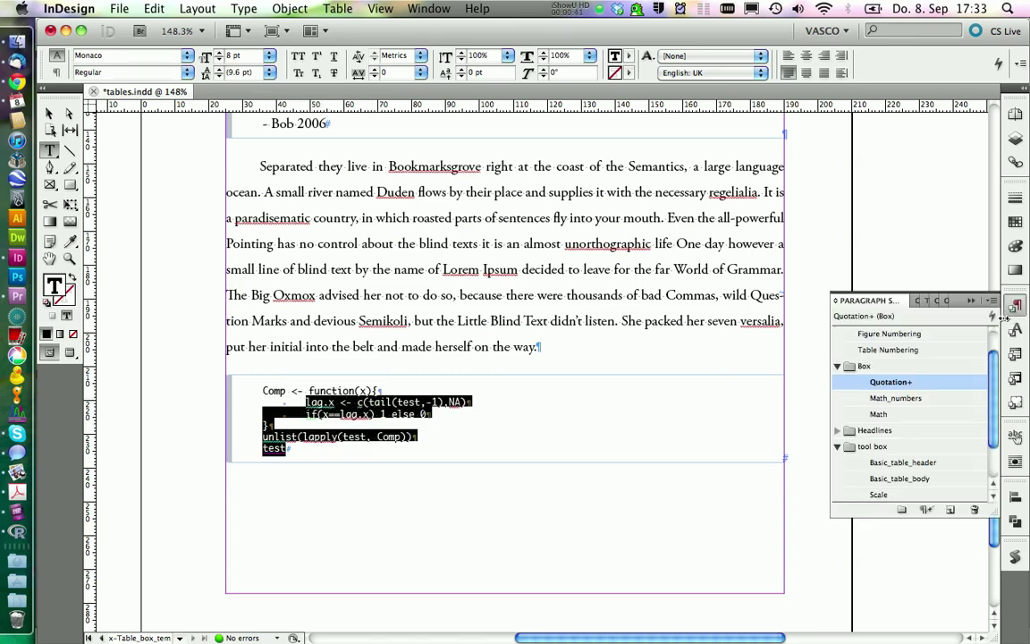
{"action": "left_click", "coordinate": [948, 509]}
{"action": "left_click", "coordinate": [899, 403]}
{"action": "left_click", "coordinate": [890, 402]}
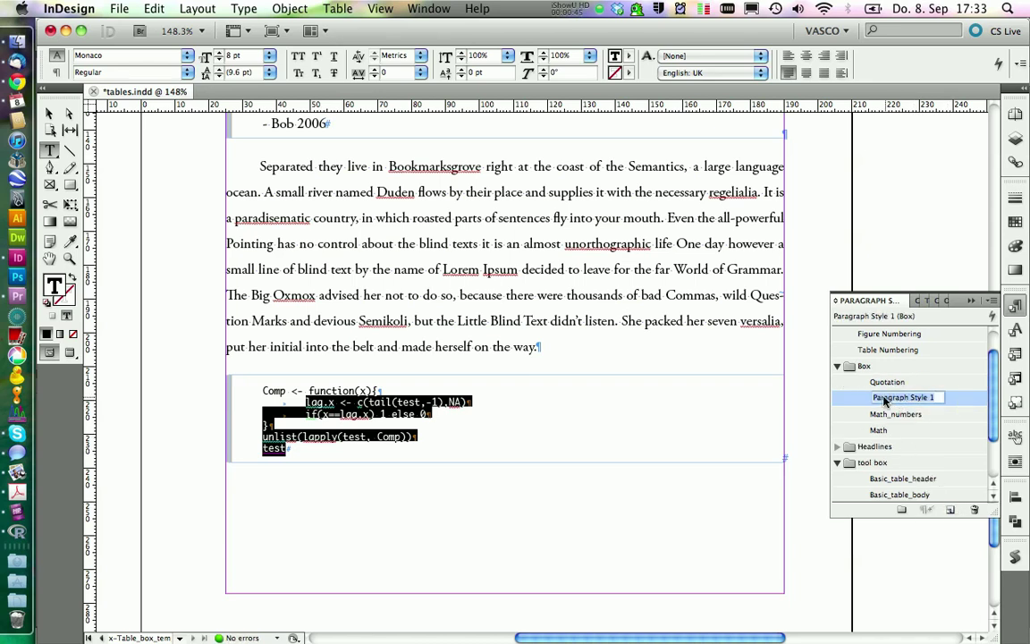
{"action": "type", "text": "Programing"}
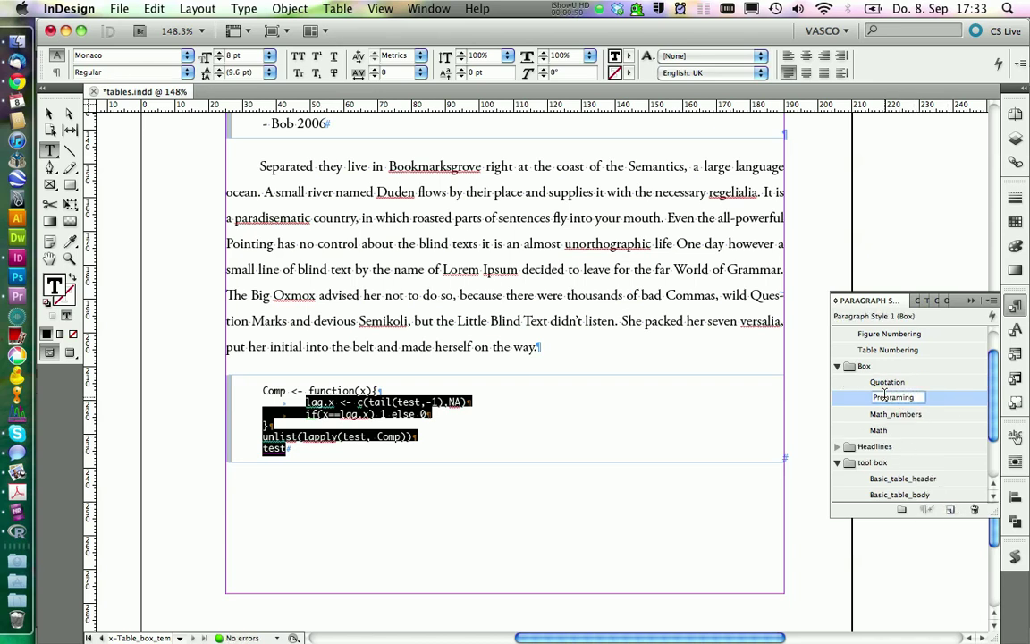
{"action": "key", "text": "Return"}
{"action": "left_click", "coordinate": [892, 398]}
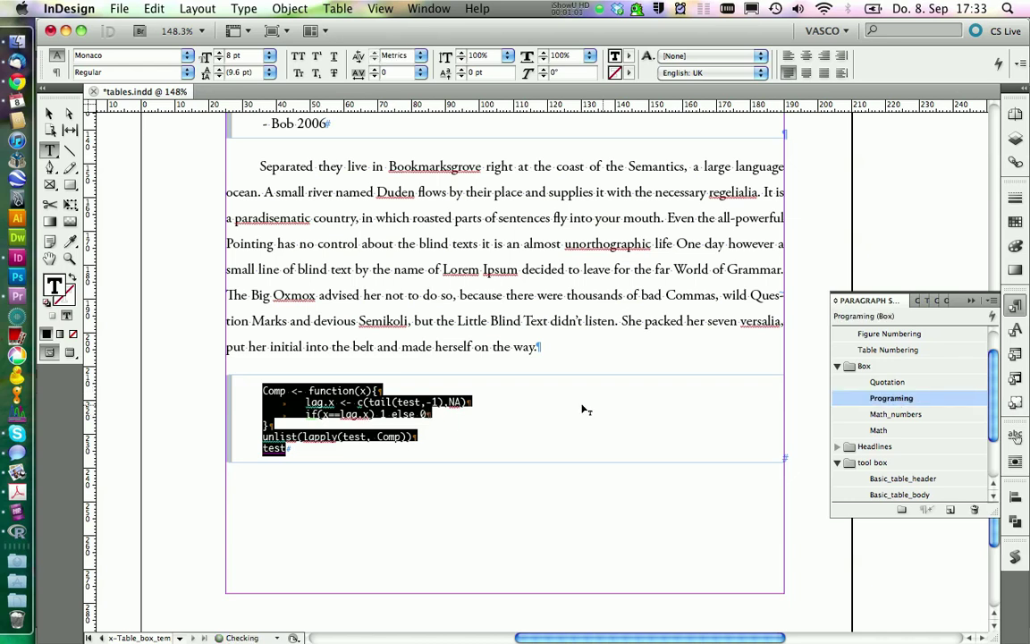
{"action": "left_click", "coordinate": [446, 416]}
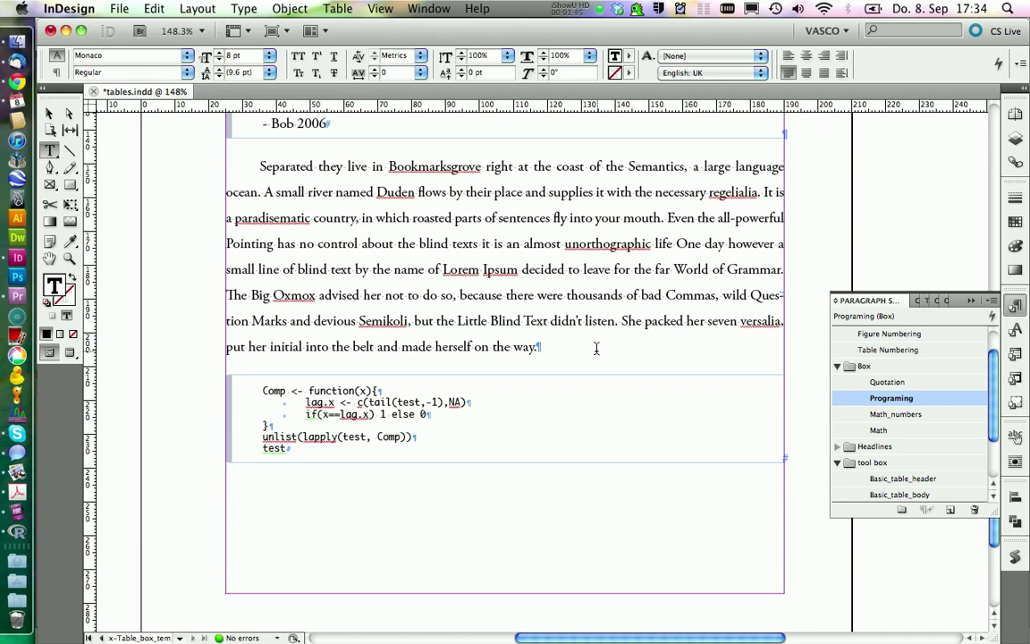
Close the Paragraph Styles panel and put the caret after the body text ending 'the way.'
{"action": "left_click", "coordinate": [910, 279]}
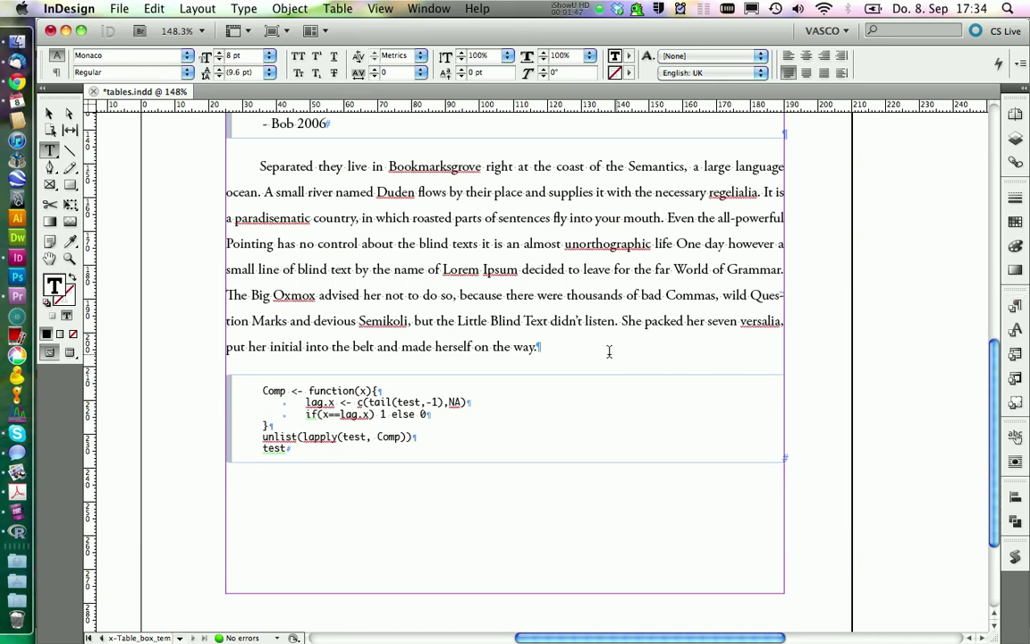
{"action": "scroll", "coordinate": [609, 351], "scroll_direction": "up", "scroll_amount": 3}
{"action": "left_click", "coordinate": [572, 431]}
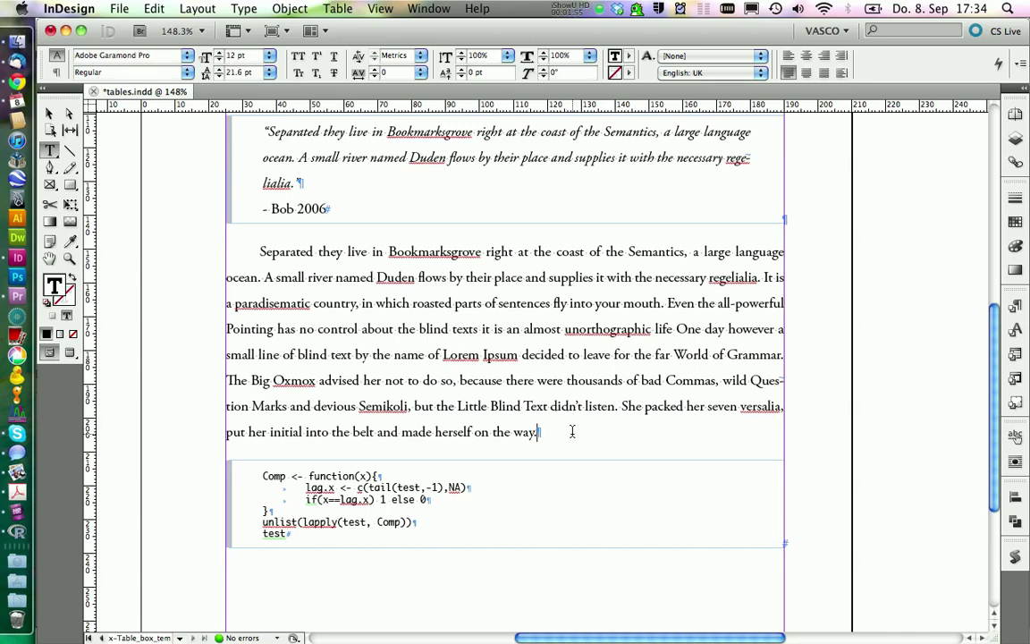
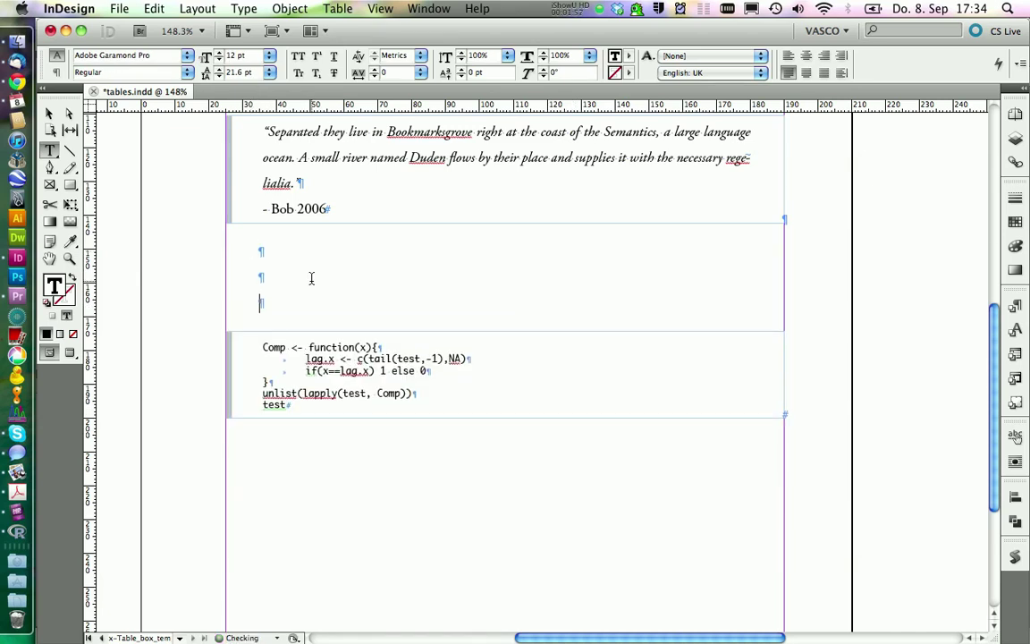
Delete the stray body paragraph from the template page, leaving an empty paragraph
{"action": "scroll", "coordinate": [311, 278], "scroll_direction": "up", "scroll_amount": 10}
{"action": "scroll", "coordinate": [340, 395], "scroll_direction": "down", "scroll_amount": 1}
{"action": "left_click_drag", "start_coordinate": [260, 430], "coordinate": [778, 536]}
{"action": "key", "text": "BackSpace"}
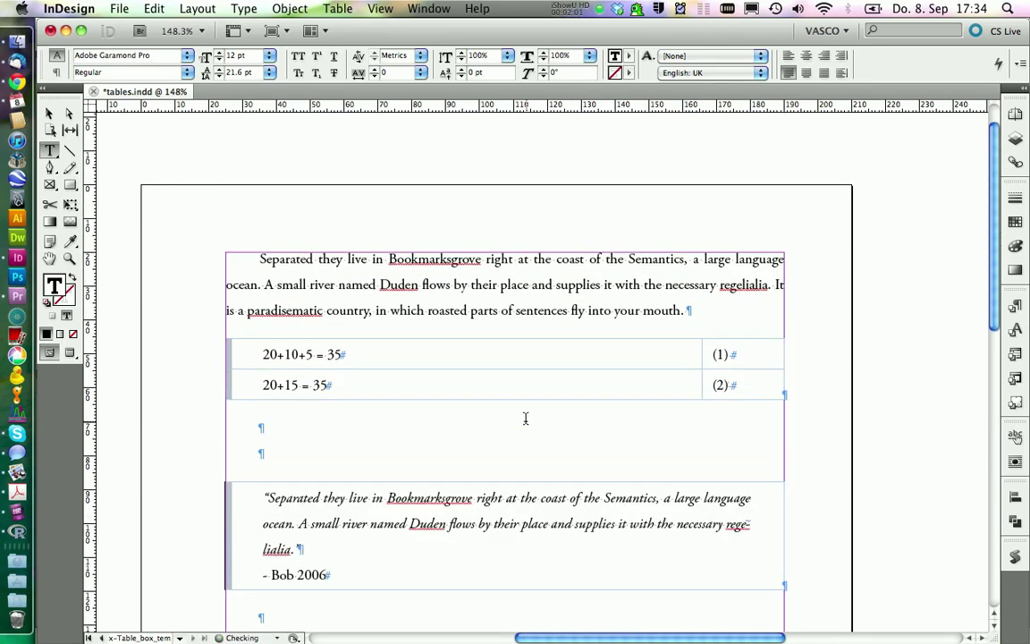
{"action": "key", "text": "super+z"}
{"action": "key", "text": "super+z"}
{"action": "key", "text": "super+z"}
{"action": "key", "text": "super+z"}
{"action": "key", "text": "super+z"}
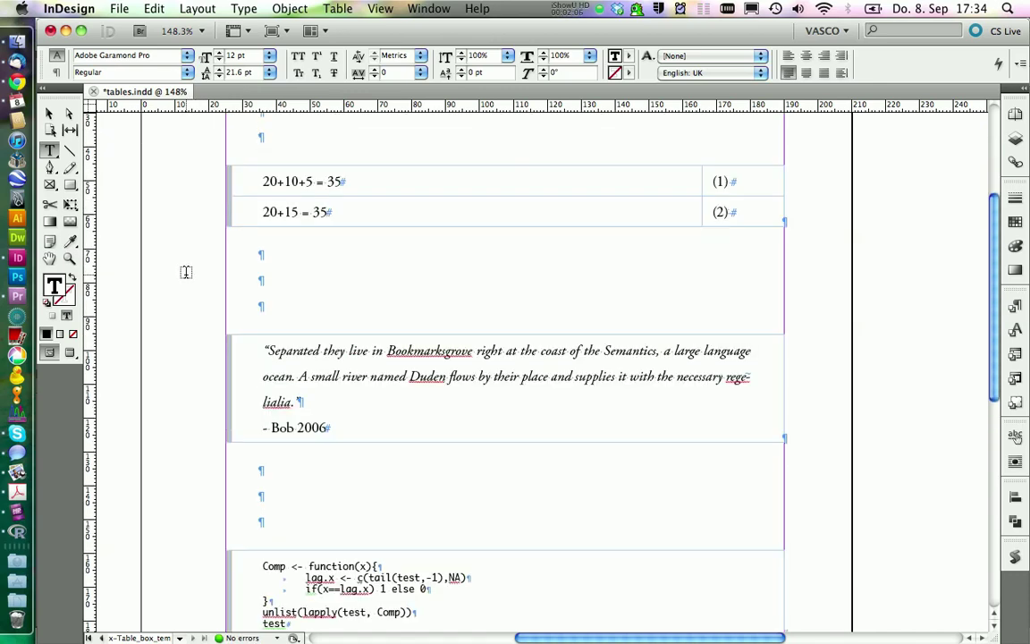
Check the template page in Preview mode, then return to Normal view
{"action": "scroll", "coordinate": [186, 272], "scroll_direction": "down", "scroll_amount": 2}
{"action": "left_click", "coordinate": [70, 353]}
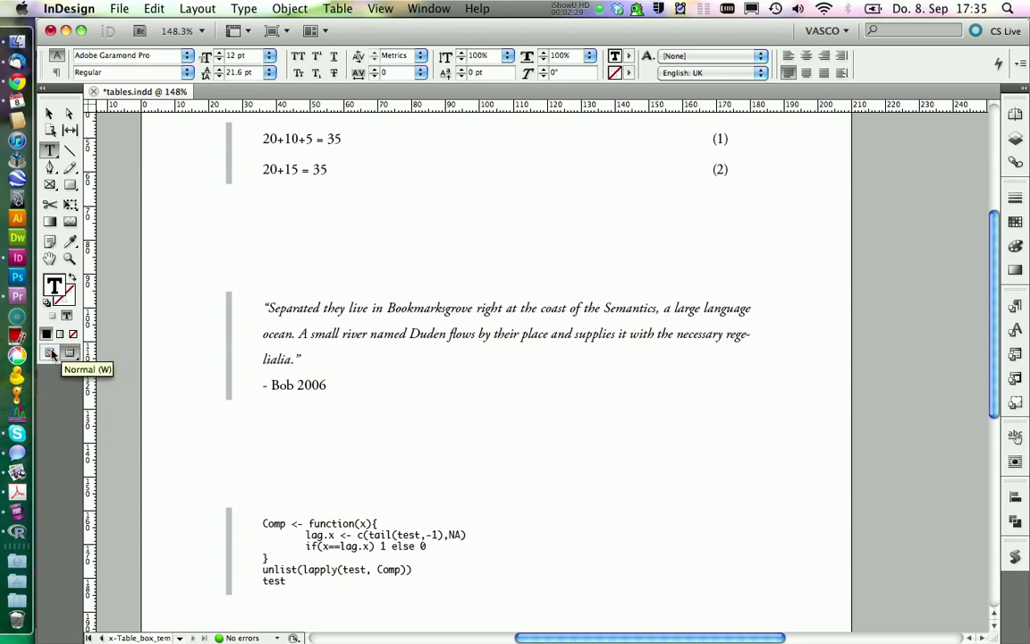
{"action": "left_click", "coordinate": [49, 352]}
Select the quote box and go to page 9 of the thesis in the Pages panel
{"action": "left_click", "coordinate": [248, 358]}
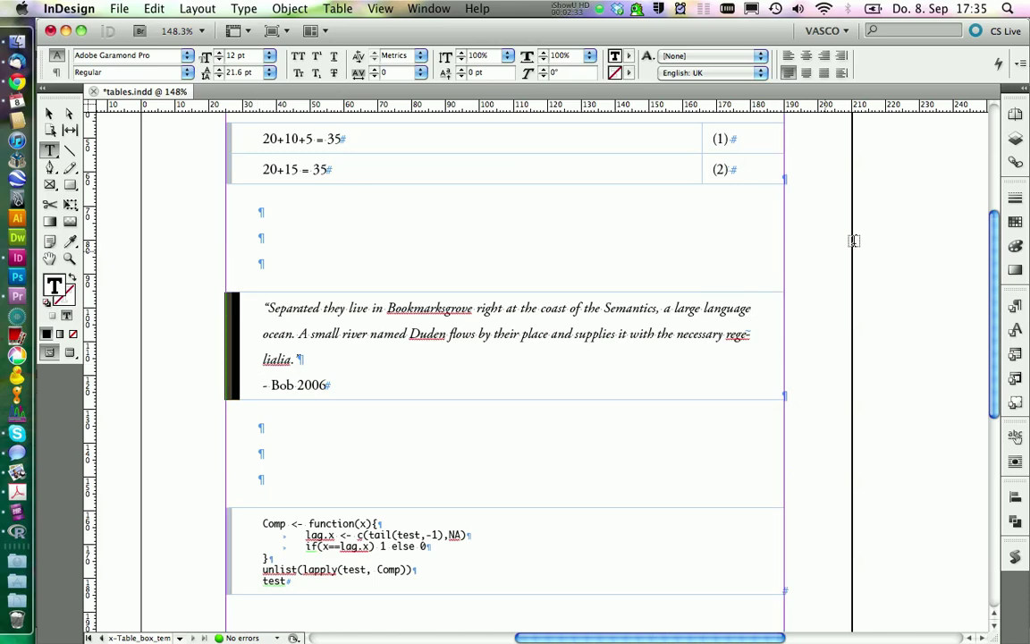
{"action": "left_click", "coordinate": [1018, 115]}
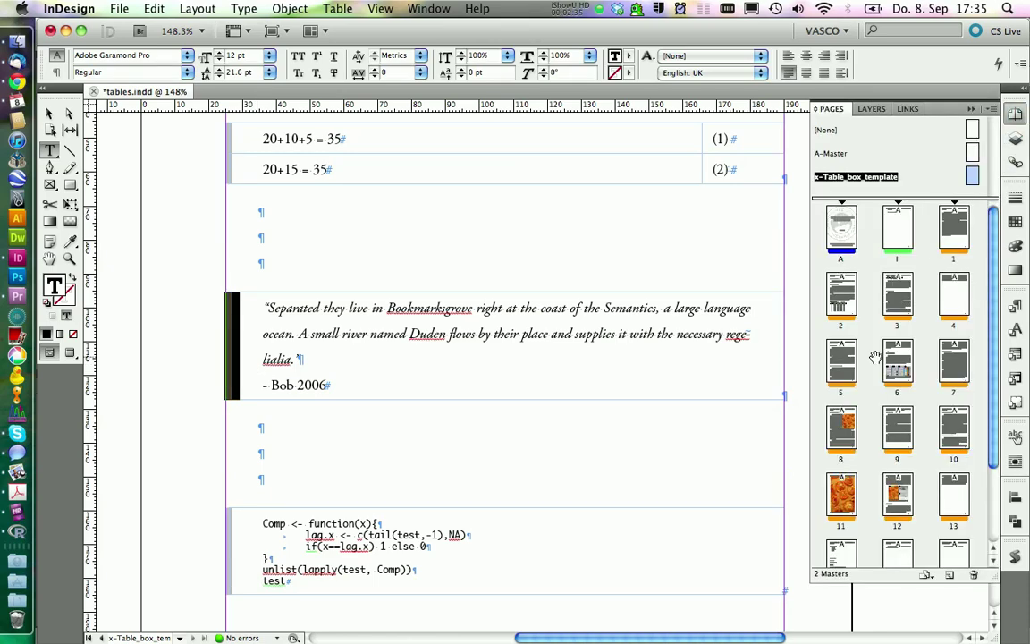
{"action": "left_click", "coordinate": [901, 432]}
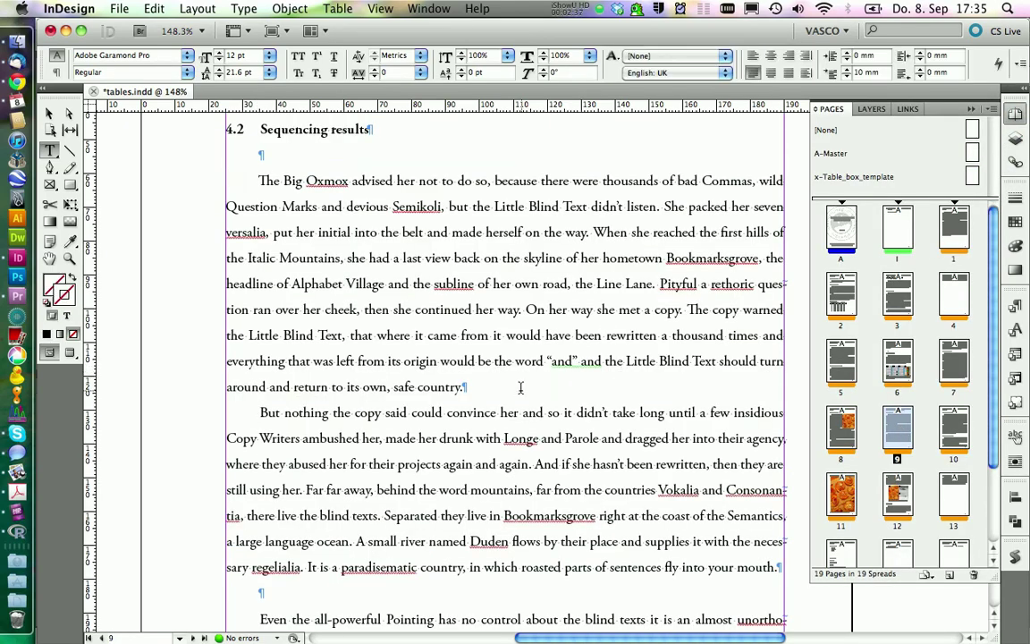
Paste the quote box after the paragraph ending "safe country." on page 9
{"action": "left_click", "coordinate": [417, 348]}
{"action": "key", "text": "cmd+v"}
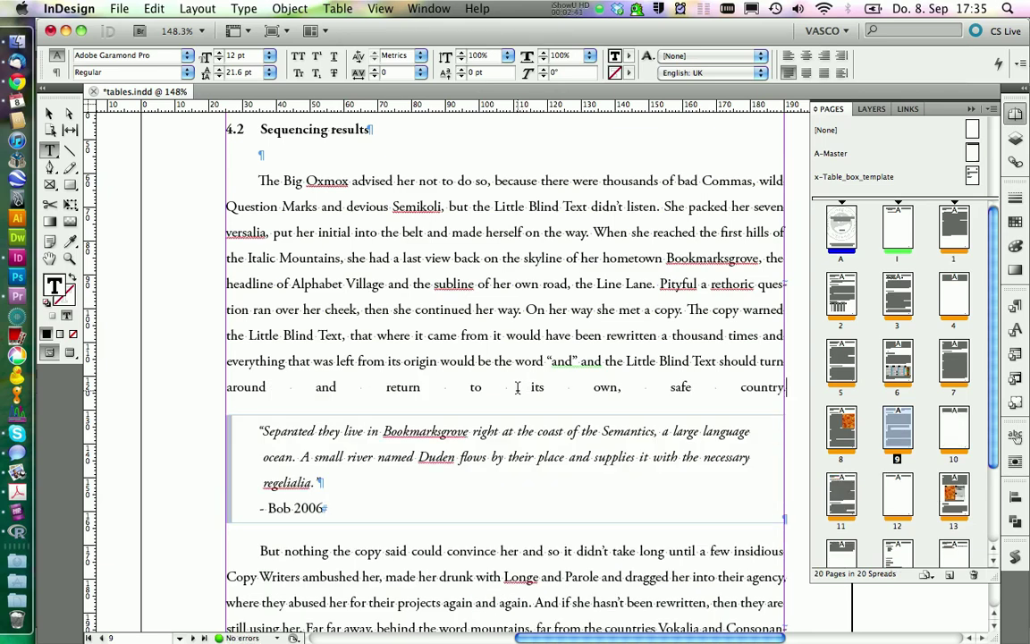
{"action": "key", "text": "Return"}
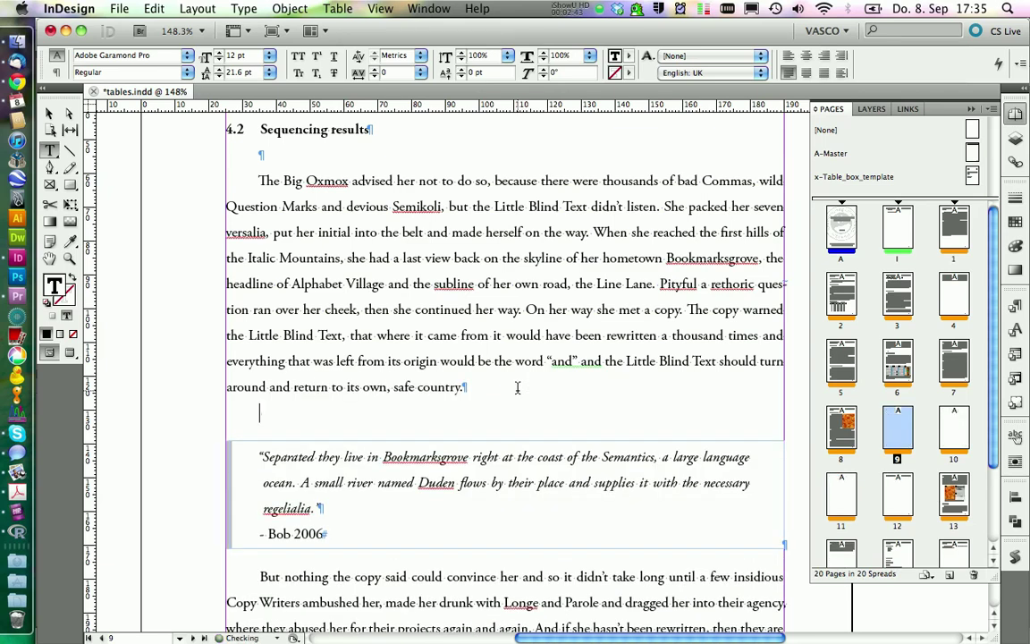
{"action": "key", "text": "BackSpace"}
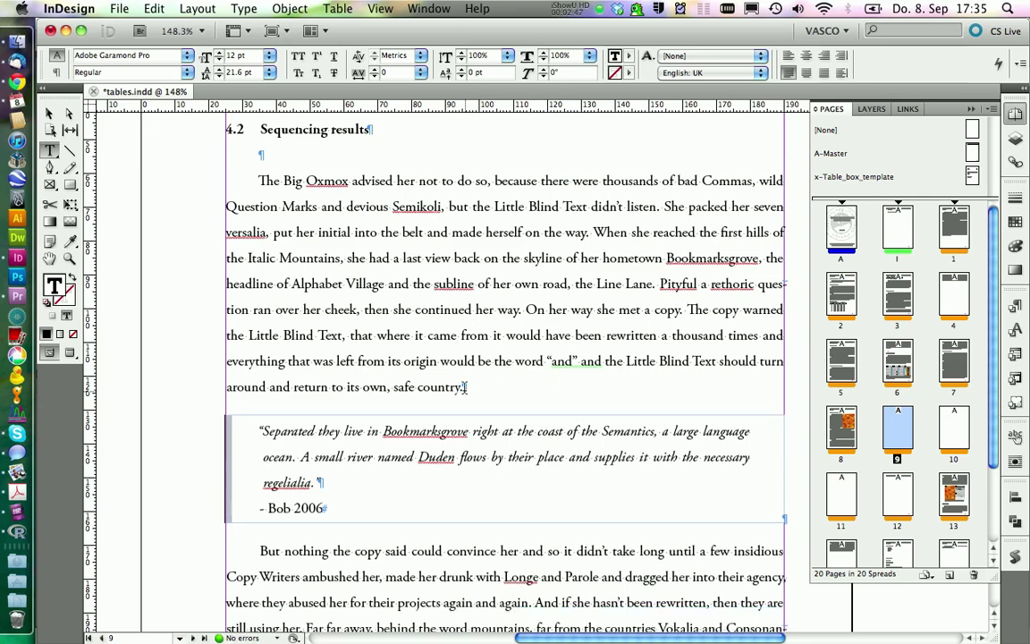
Replace the quote text with the copied "On her way she met a copy" passage in italic
{"action": "left_click_drag", "start_coordinate": [475, 391], "coordinate": [529, 310]}
{"action": "key", "text": "super+c"}
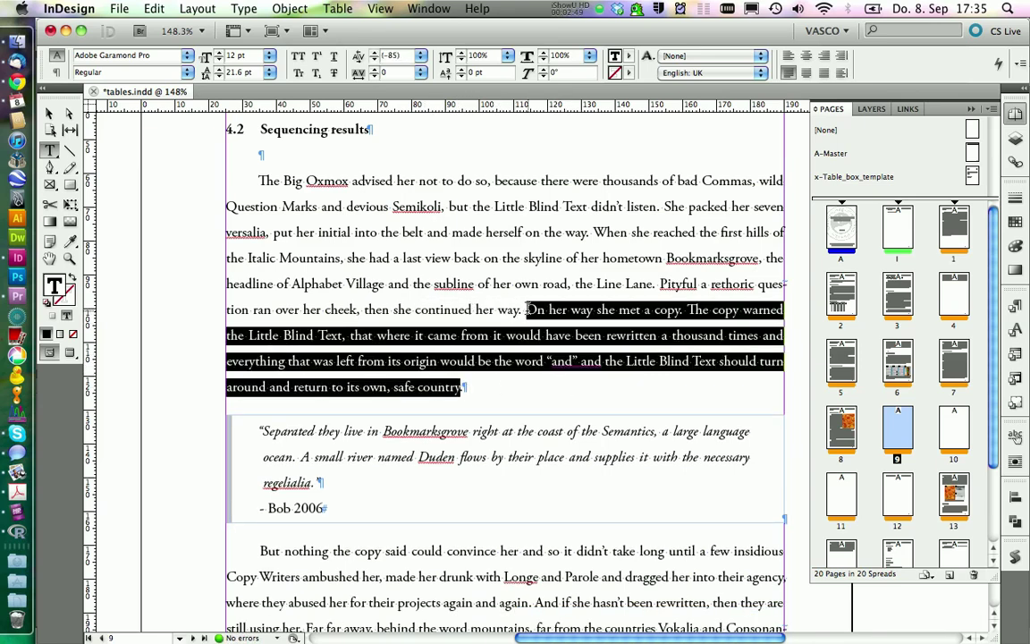
{"action": "left_click_drag", "start_coordinate": [314, 481], "coordinate": [280, 440]}
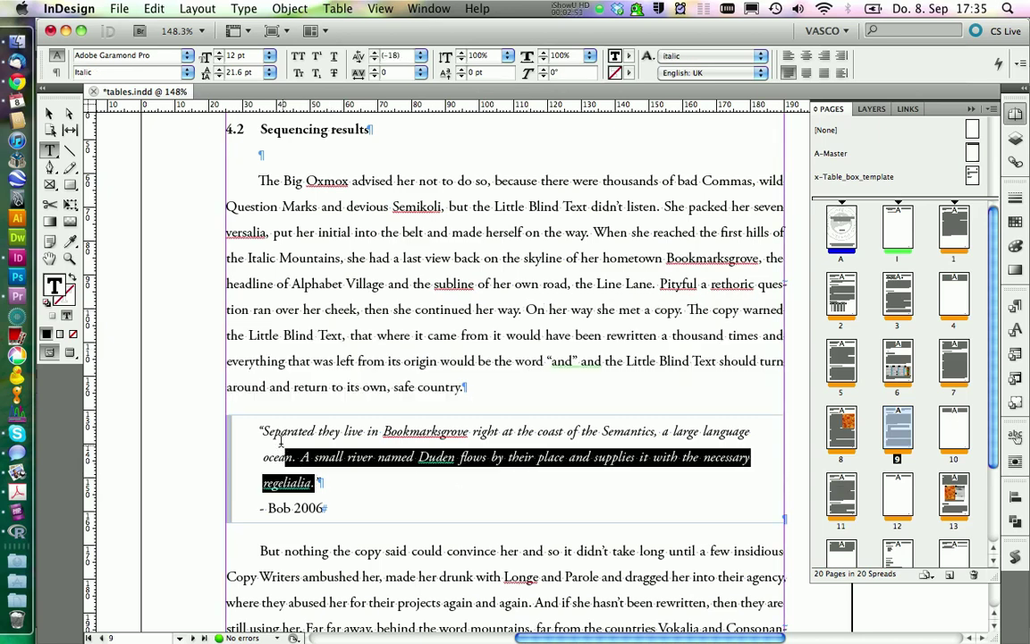
{"action": "triple_click", "coordinate": [280, 440]}
{"action": "key", "text": "super+v"}
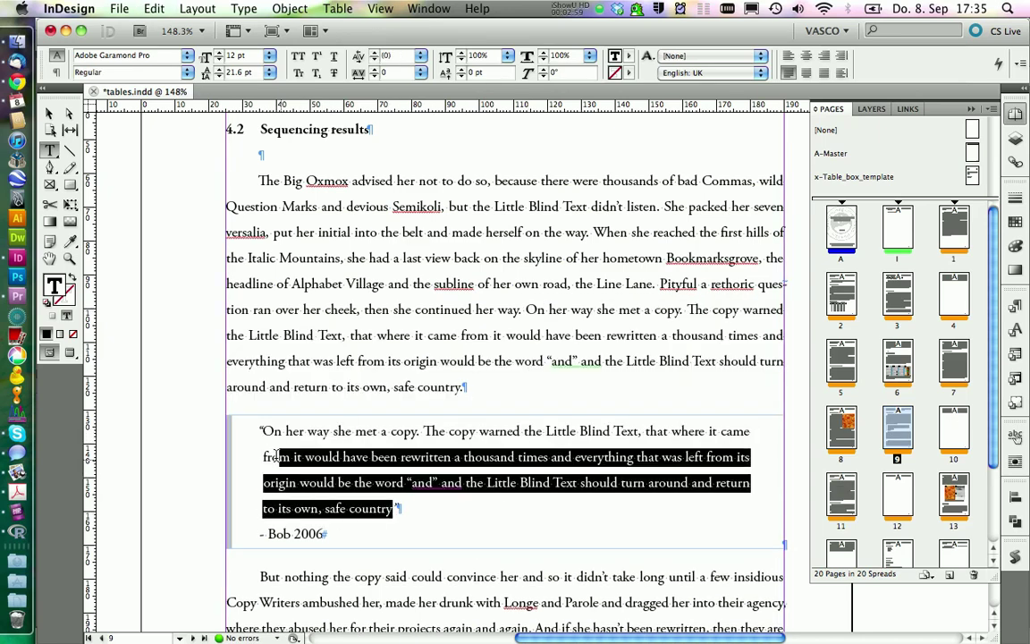
{"action": "left_click_drag", "start_coordinate": [278, 456], "coordinate": [261, 431]}
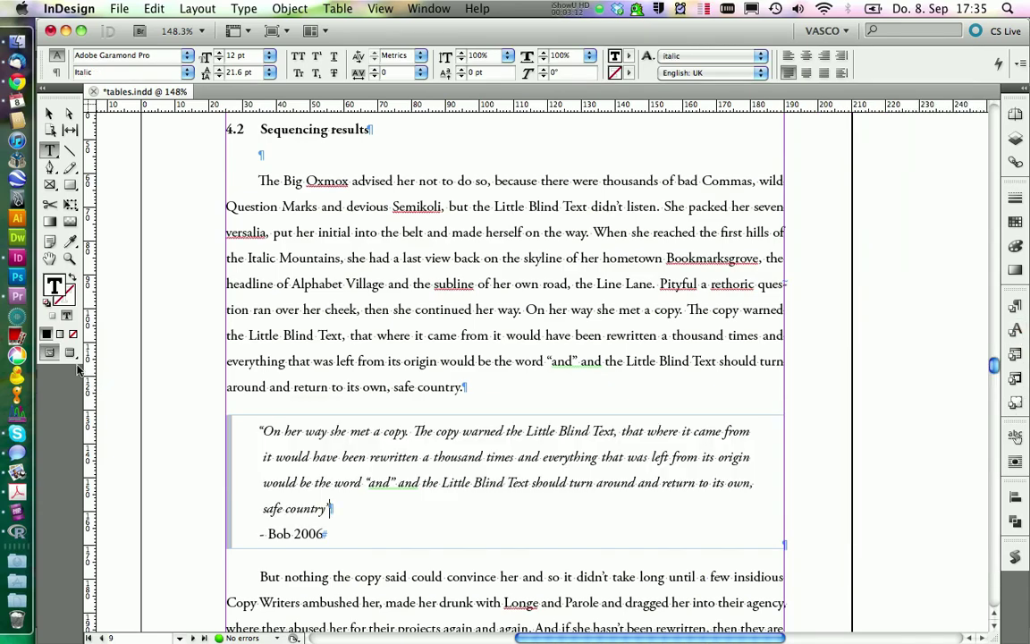
{"action": "left_click", "coordinate": [69, 354]}
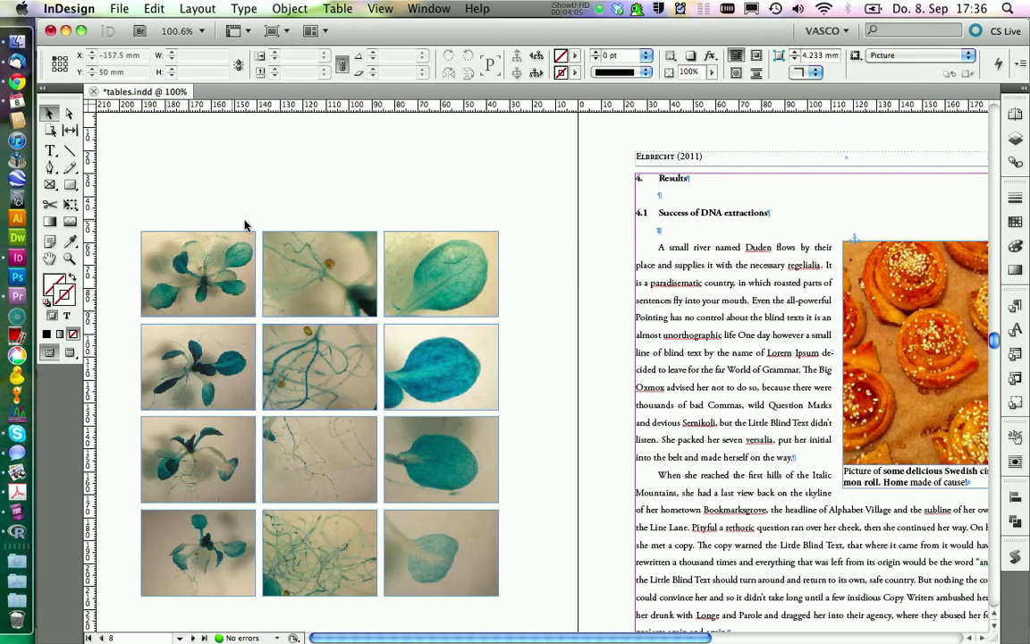
Go to page 8 and select the twelve plant image frames, then deselect them
{"action": "left_click", "coordinate": [198, 365]}
{"action": "left_click_drag", "start_coordinate": [118, 177], "coordinate": [510, 601]}
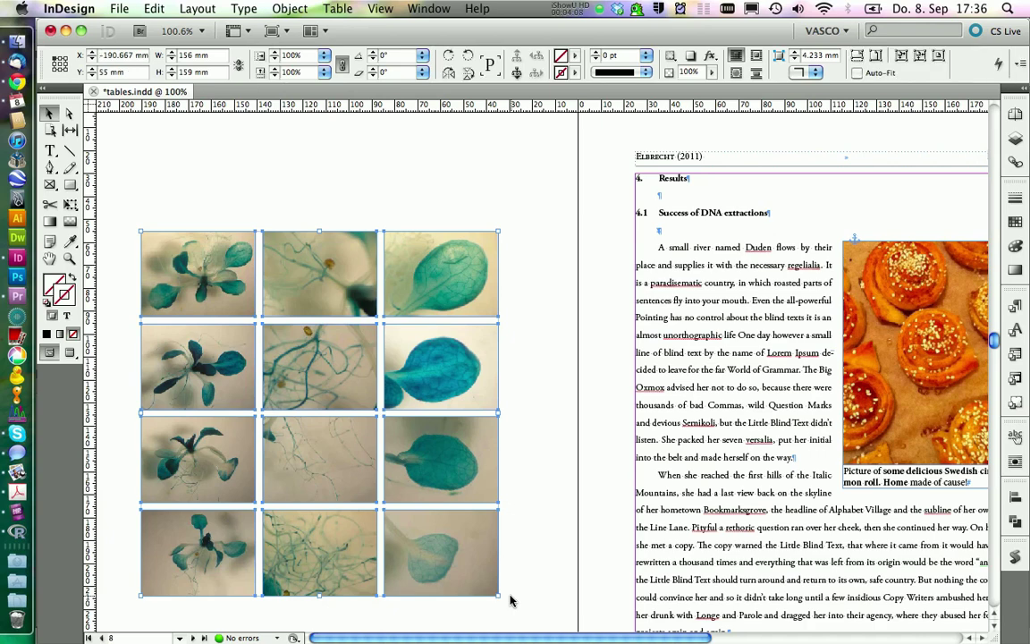
{"action": "left_click", "coordinate": [523, 438]}
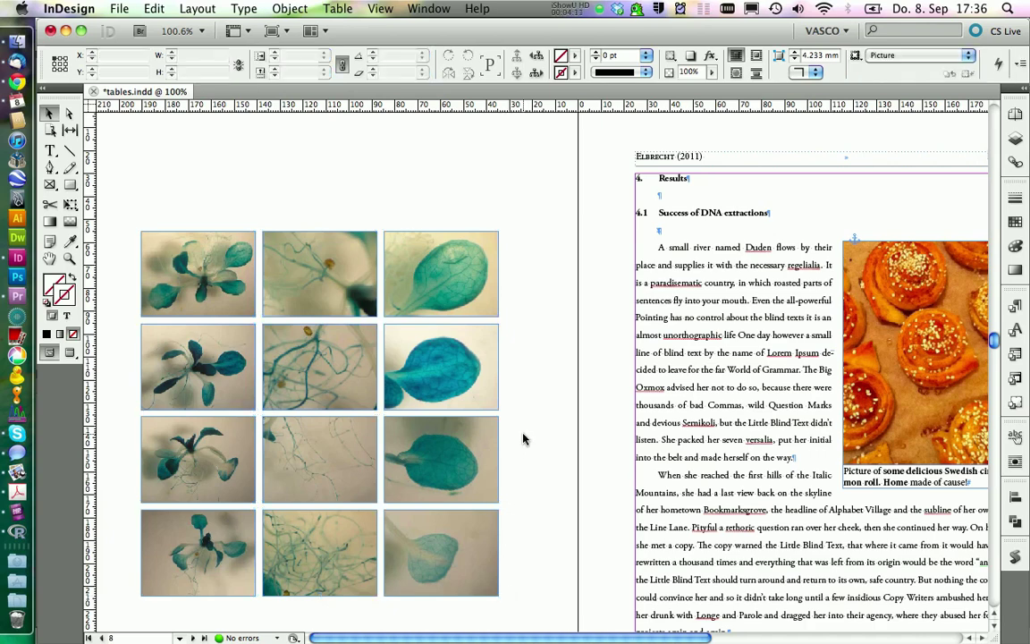